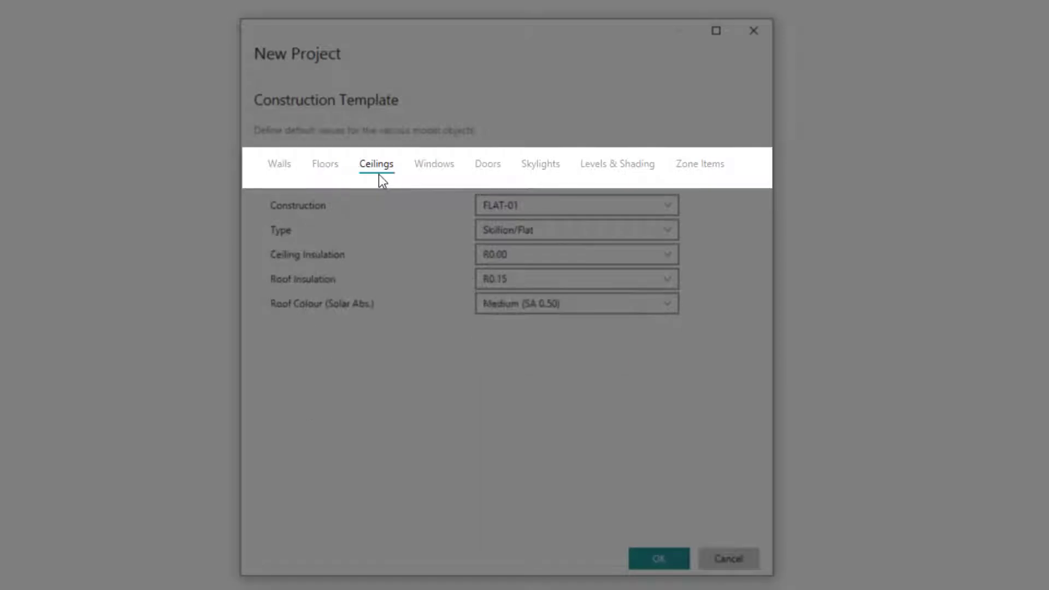
Set the default wall height in the construction template to 2700 mm.
click(443, 164)
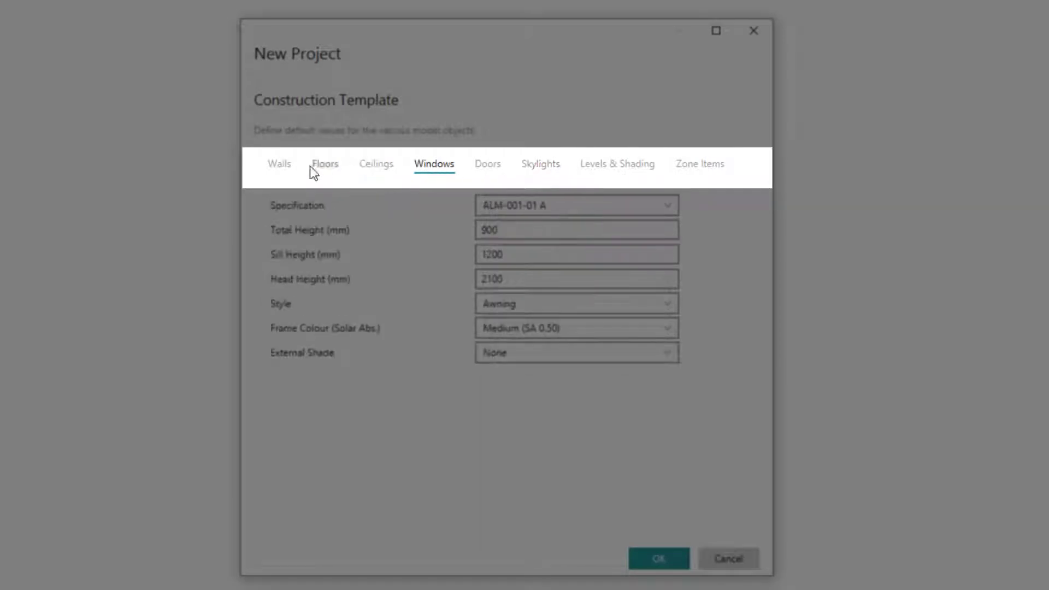
click(281, 167)
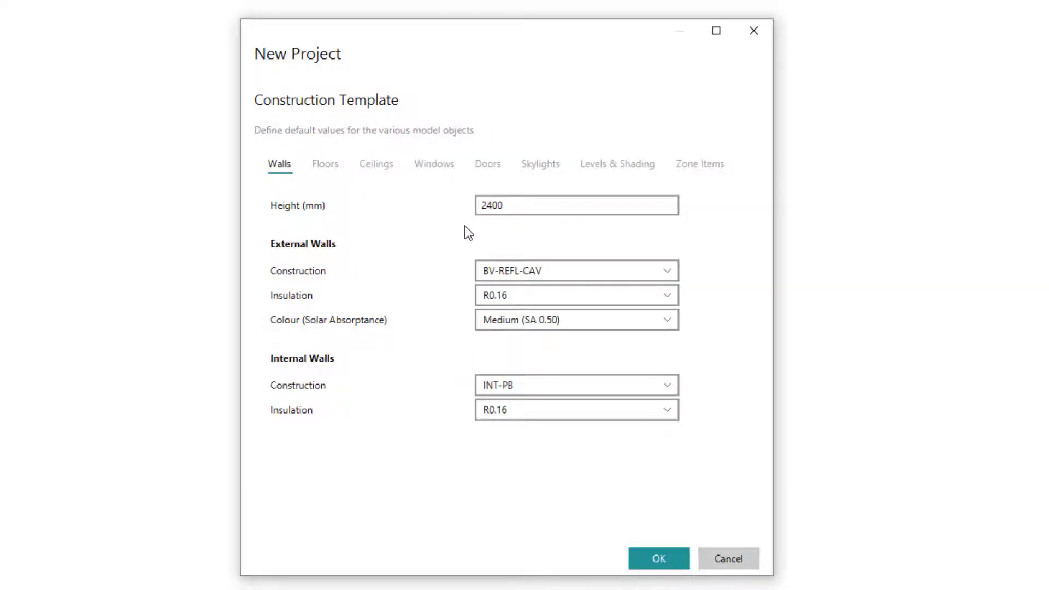
click(515, 208)
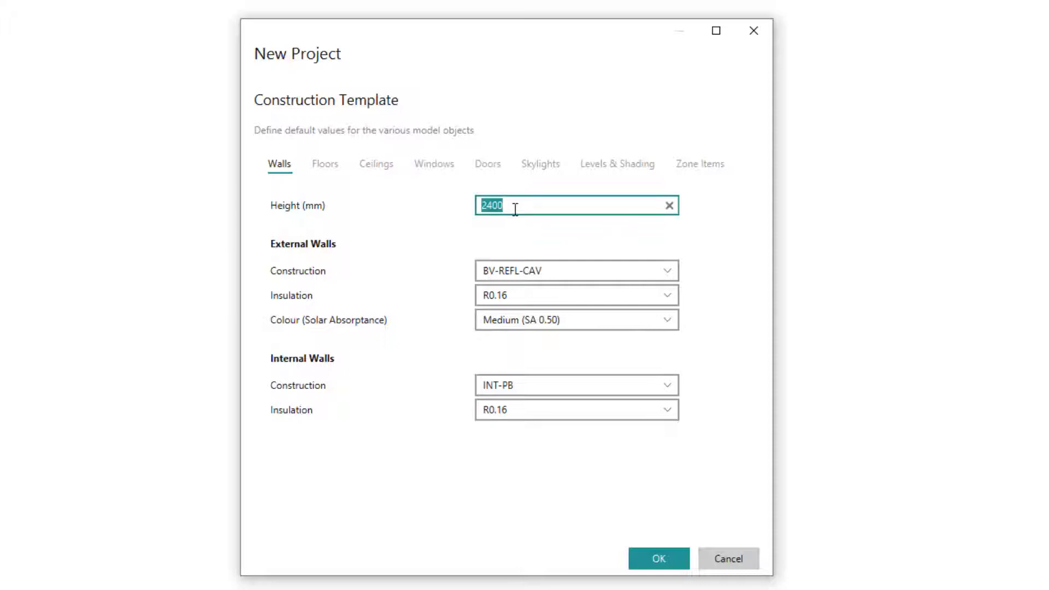
text(2700)
key(Tab)
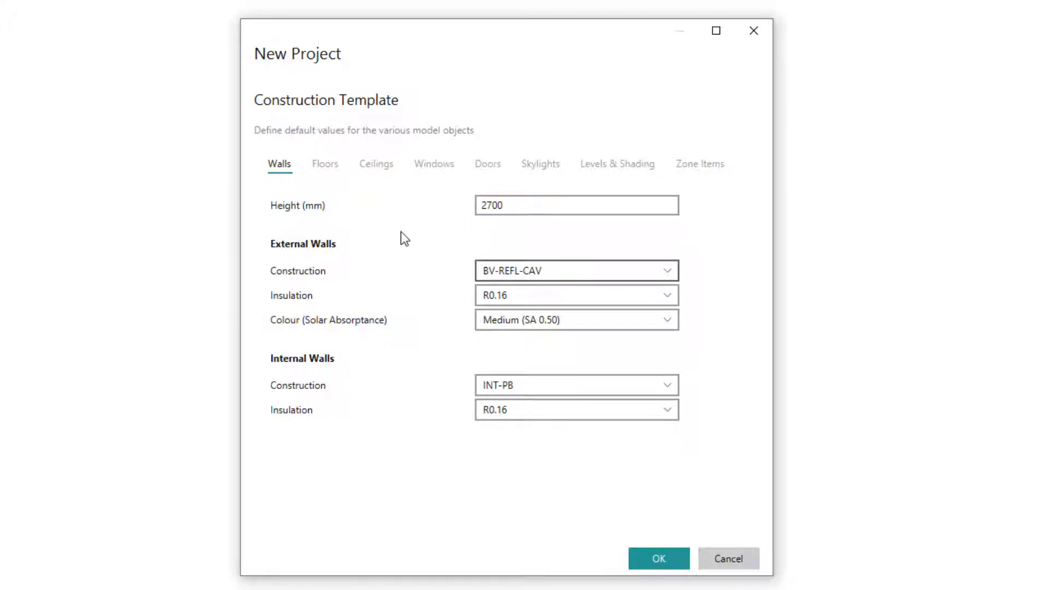
Define the default external walls with construction FC-REFL-CAV, R2.00 insulation and Dark (SA 0.85) colour.
click(517, 270)
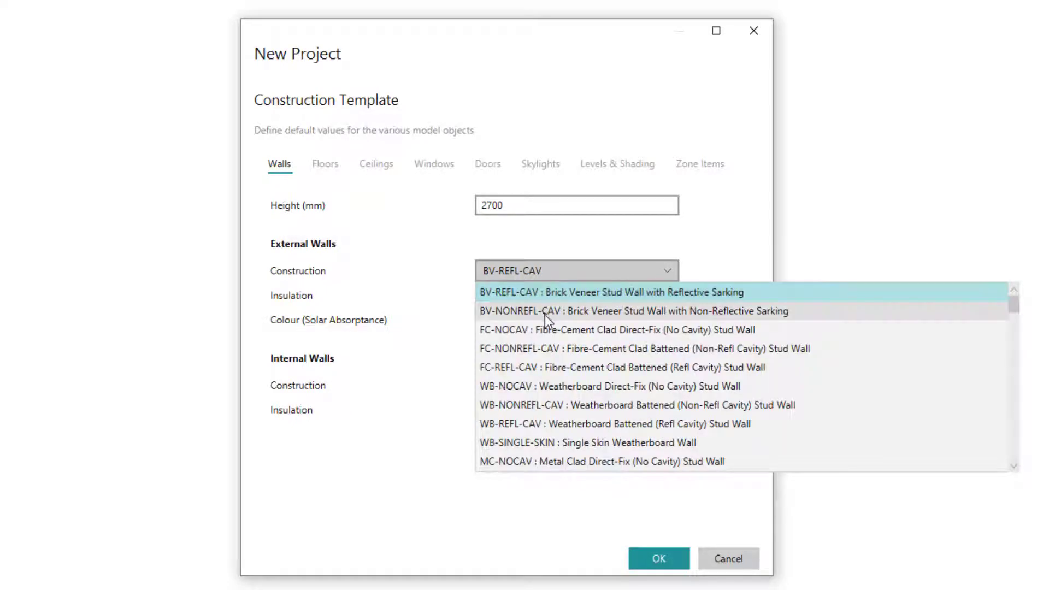
click(563, 368)
click(667, 301)
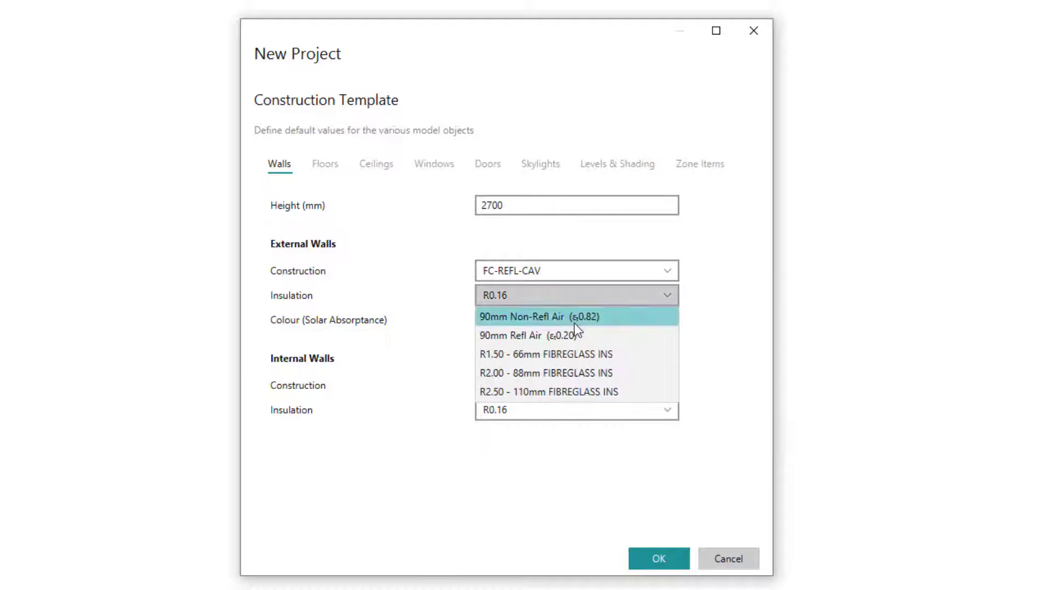
click(538, 373)
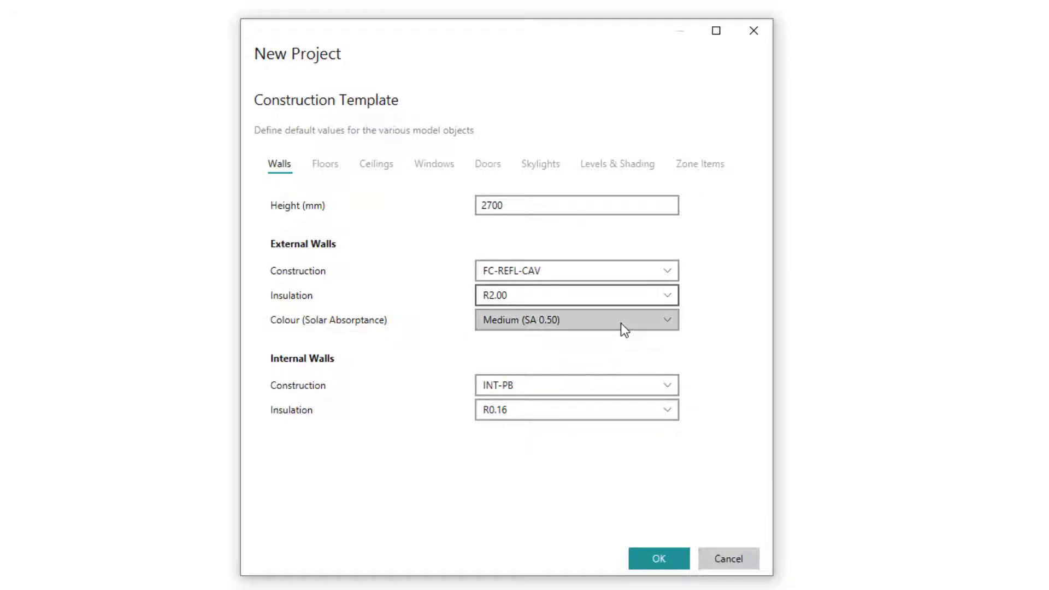
click(623, 328)
click(529, 382)
Define the default internal walls with construction INT-PB-EXP1 and R1.50 insulation.
click(535, 385)
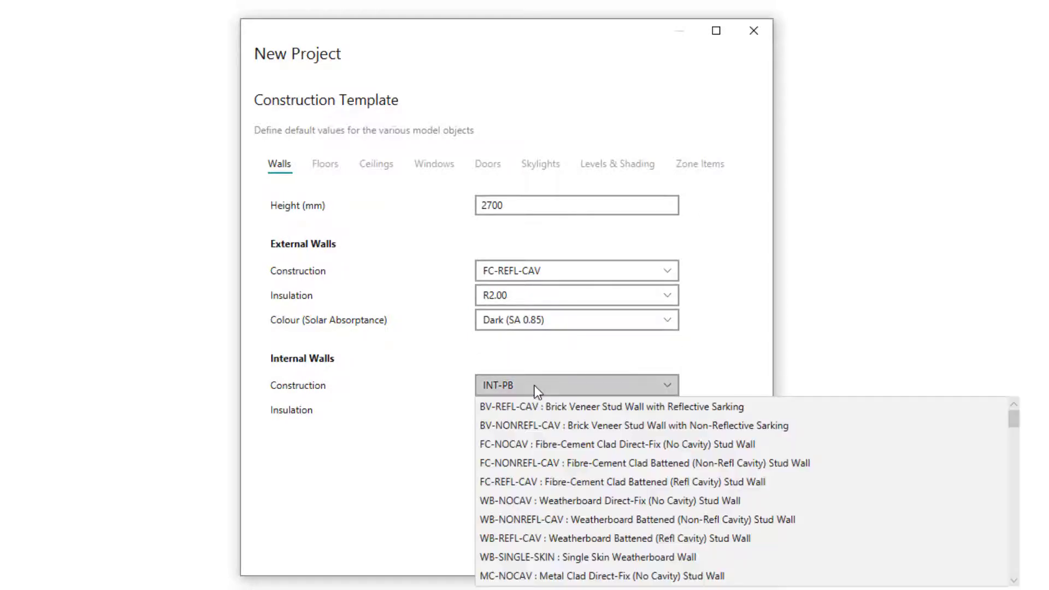
scroll(568, 523, down, 3)
scroll(562, 519, down, 10)
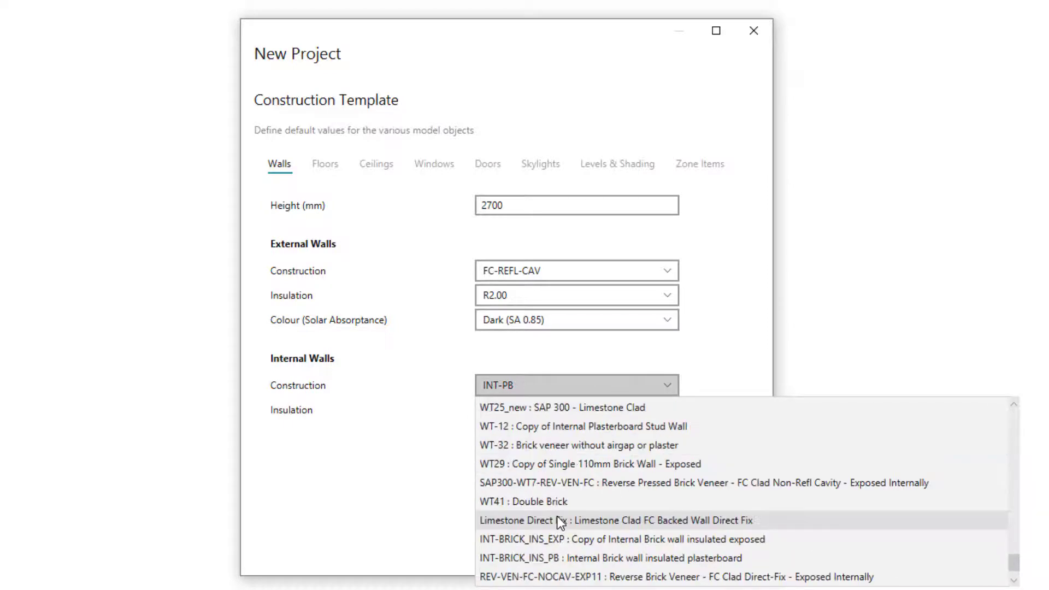
scroll(556, 519, up, 5)
click(553, 503)
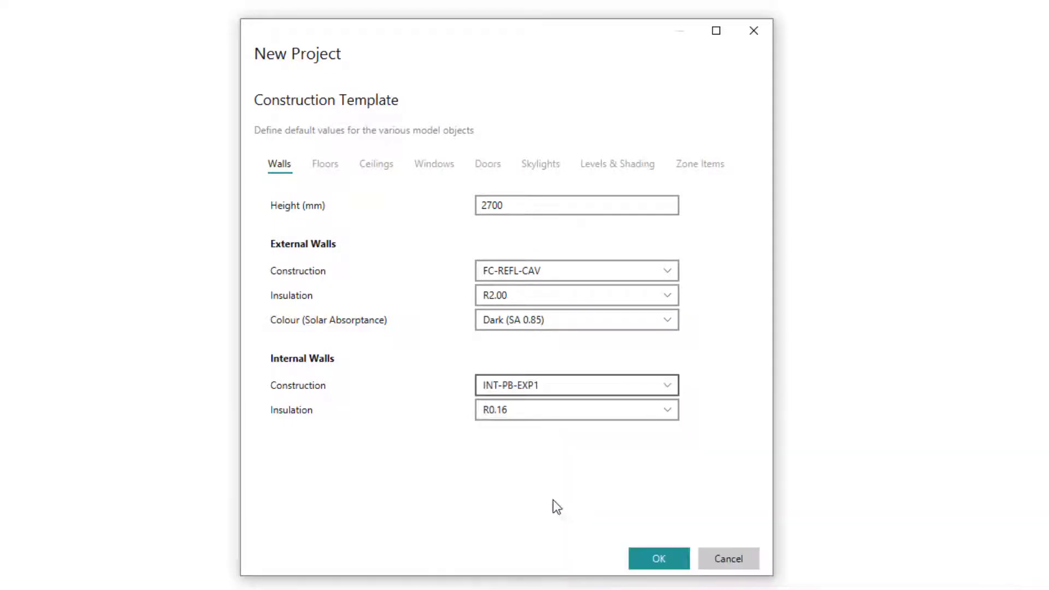
click(545, 415)
click(529, 469)
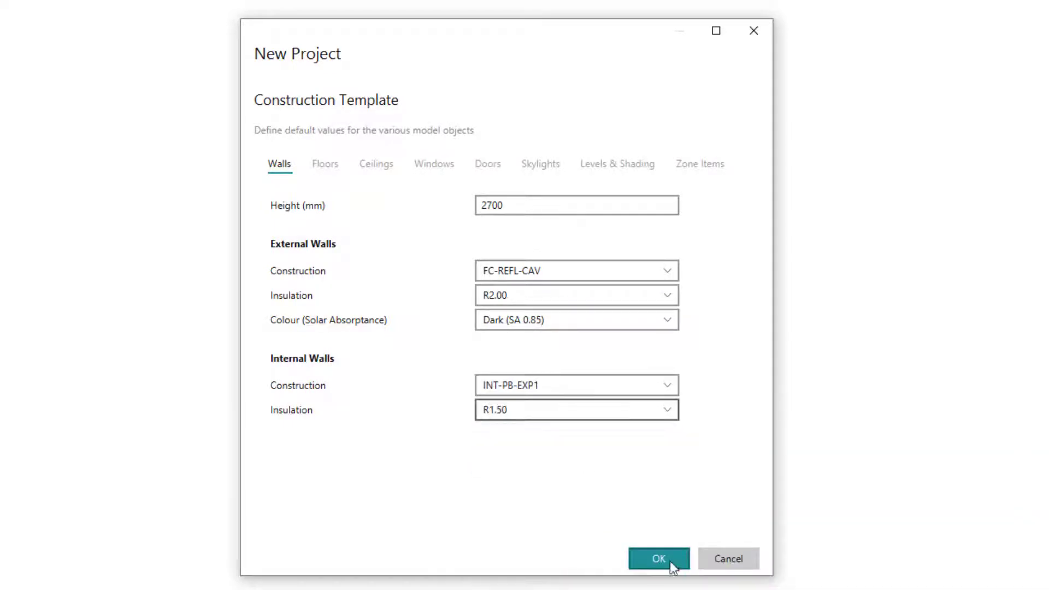
Set the default external floor construction to AAC-75 (Suspended AAC Floor, 75mm) with R2.00 - 88mm fibreglass insulation.
click(329, 164)
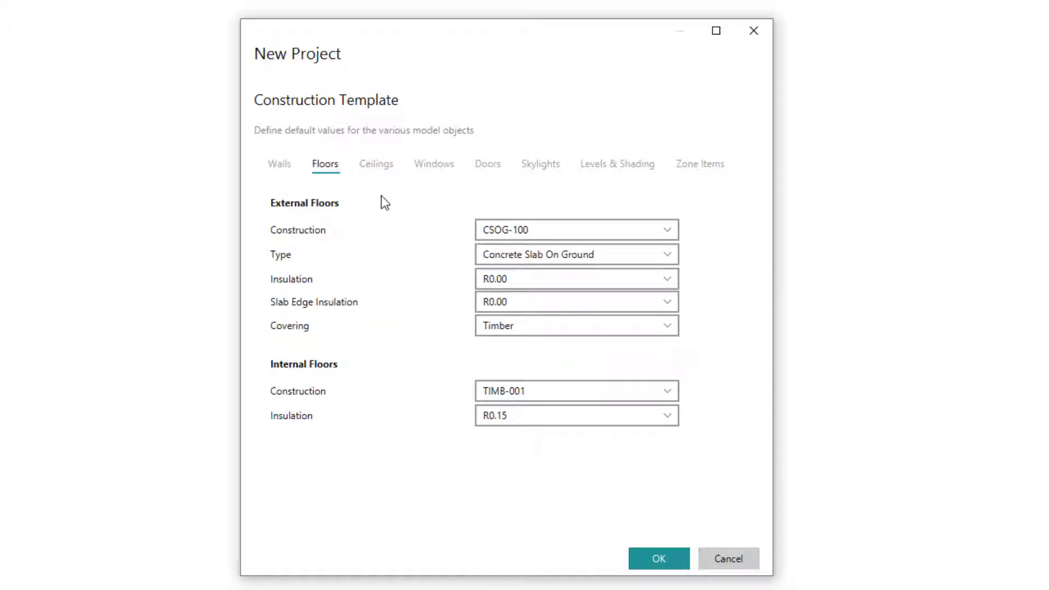
click(544, 228)
scroll(563, 304, down, 3)
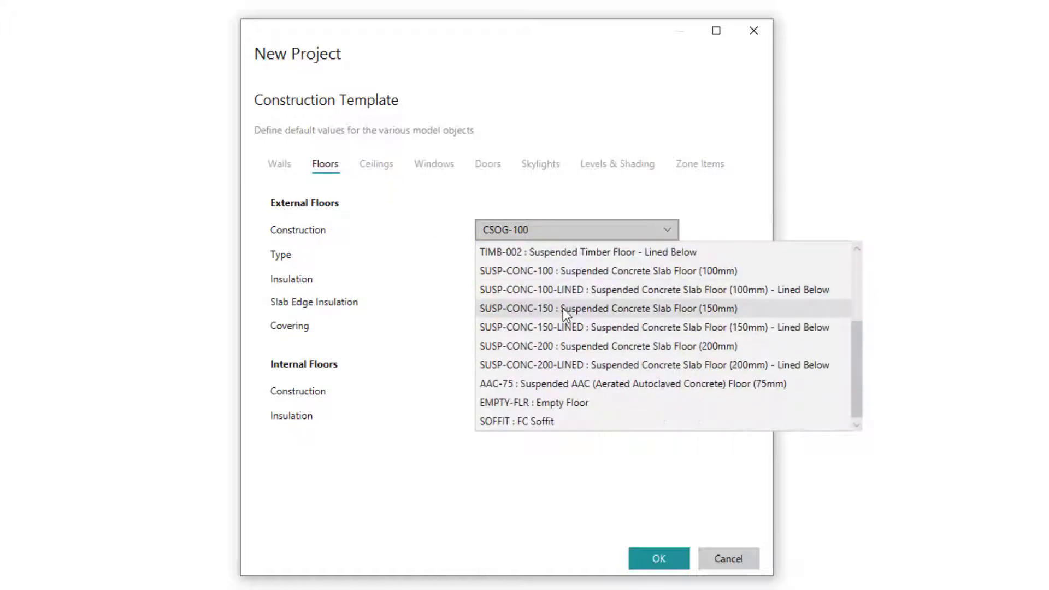
click(555, 385)
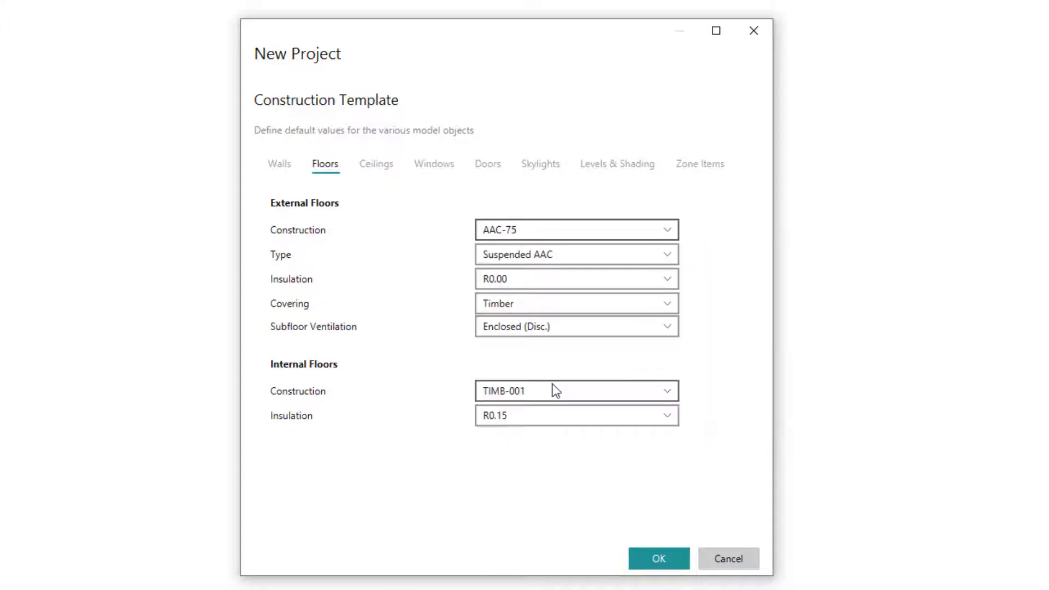
click(671, 278)
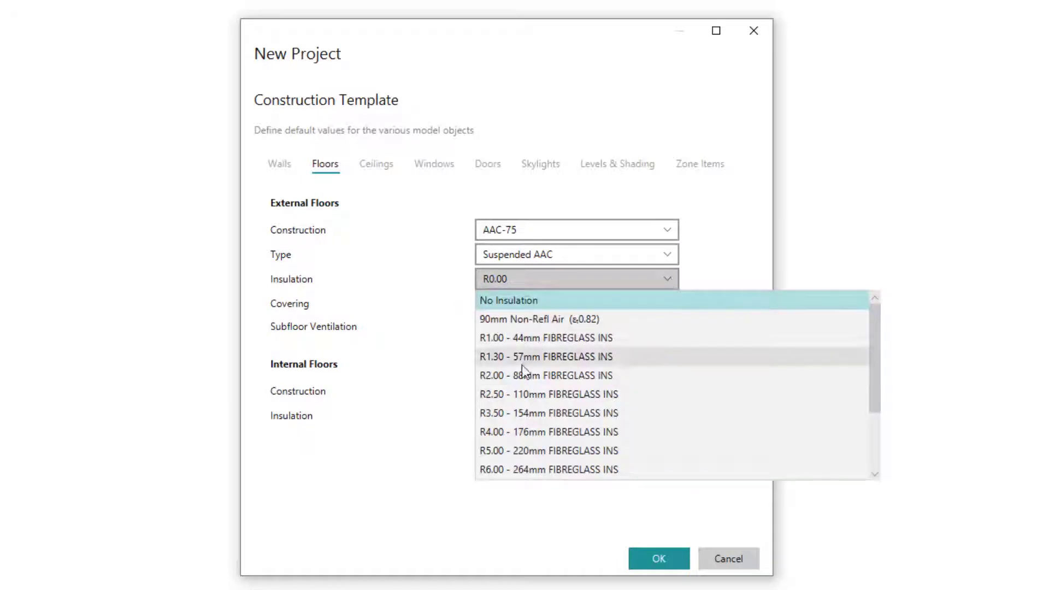
click(582, 375)
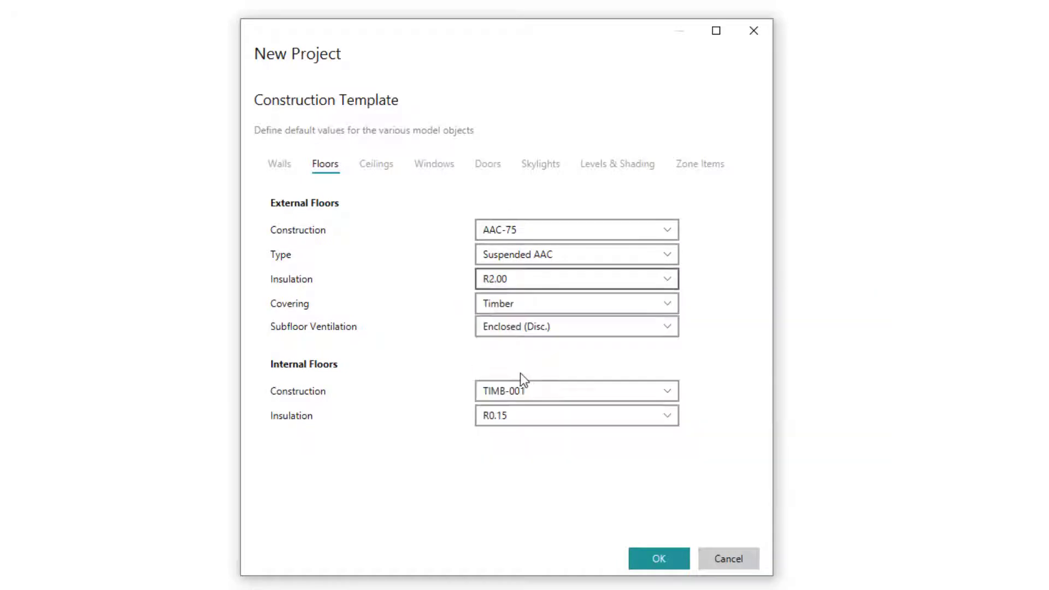
Set the external floor covering to Tile and the subfloor ventilation to Enclosed (Conn.).
click(481, 304)
click(485, 361)
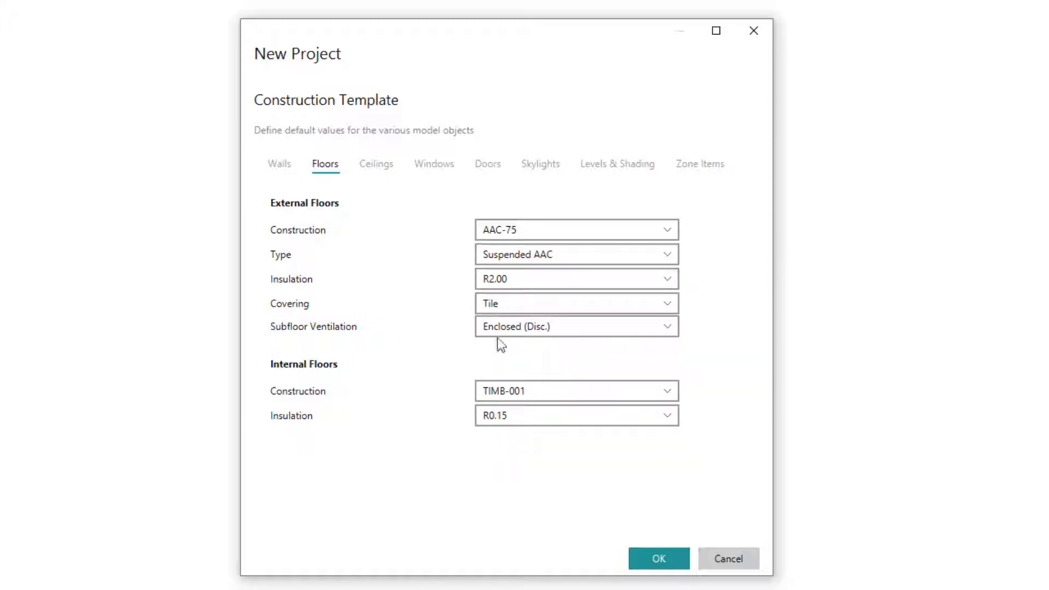
click(532, 336)
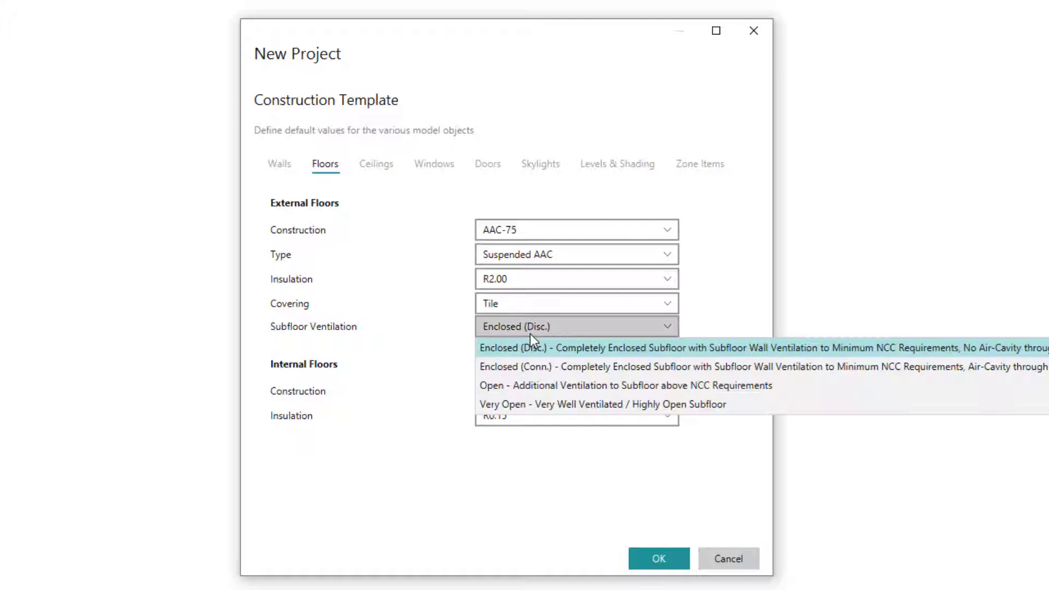
click(513, 369)
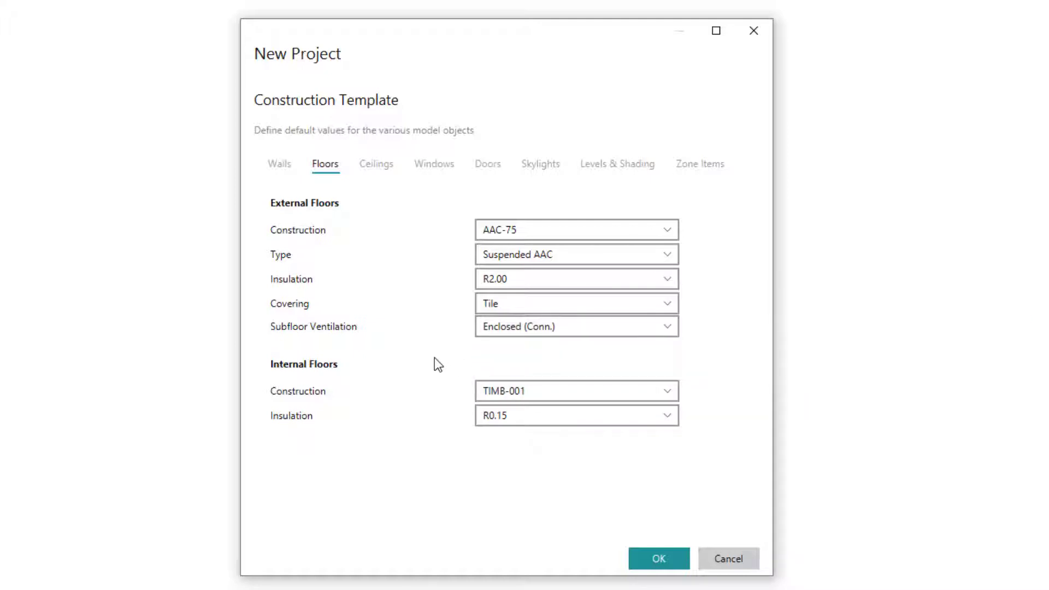
Set the default internal floor construction to AAC-75 with R2.00 - 88mm fibreglass insulation.
click(549, 390)
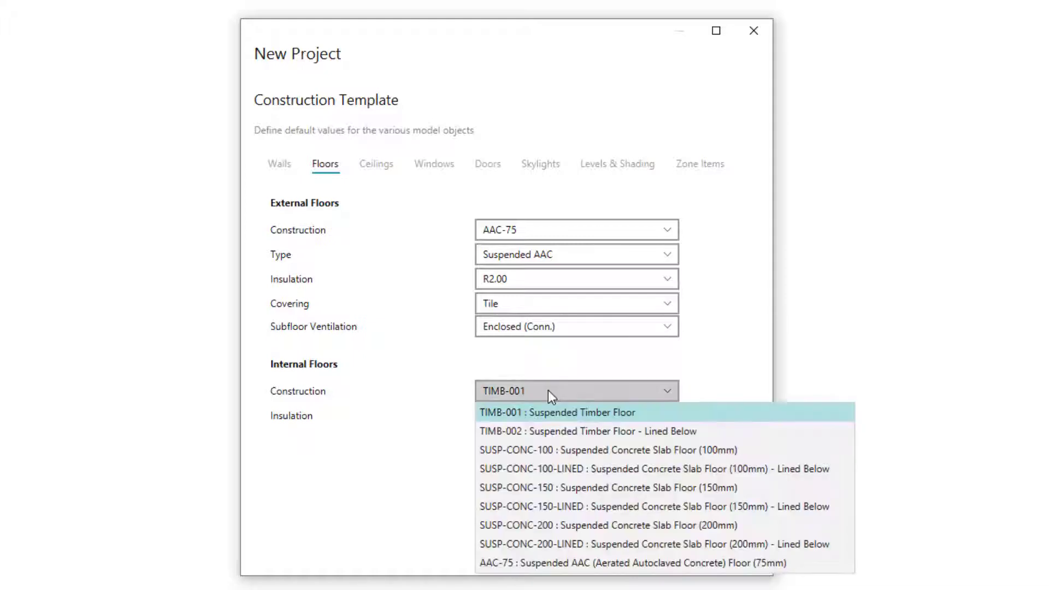
click(546, 562)
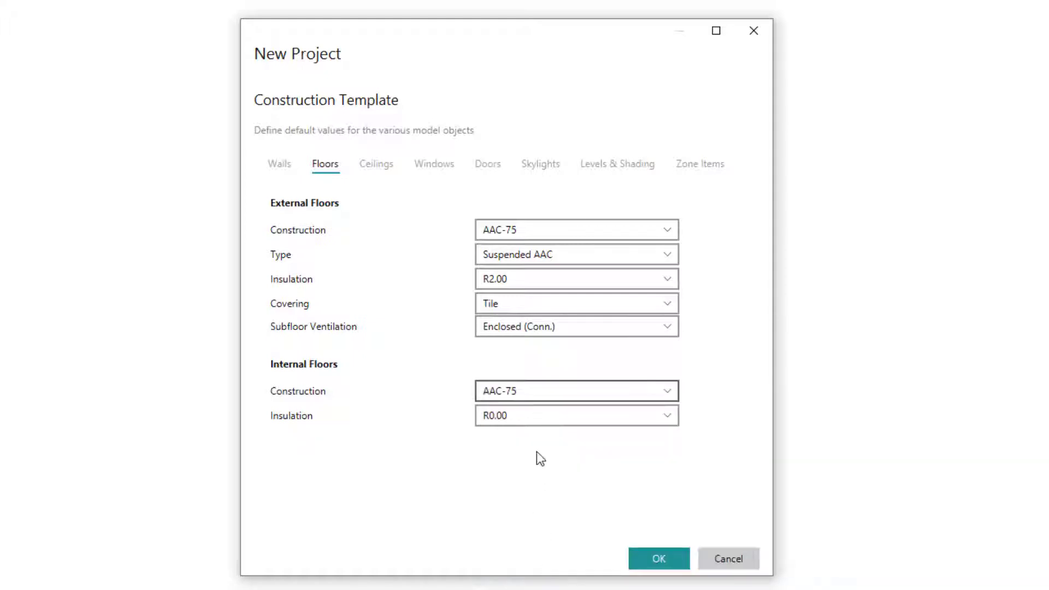
click(674, 414)
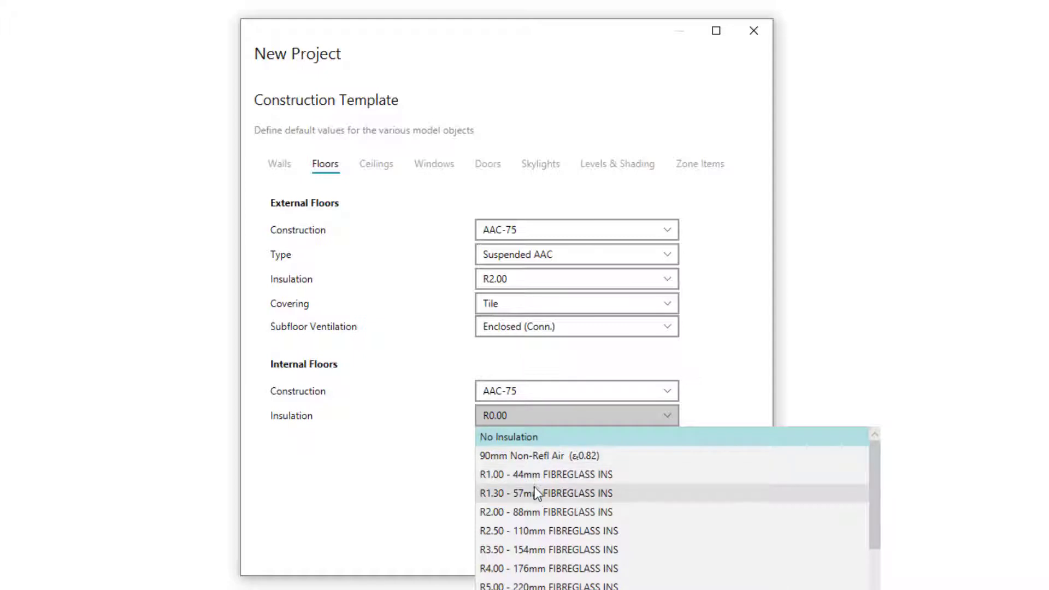
click(532, 512)
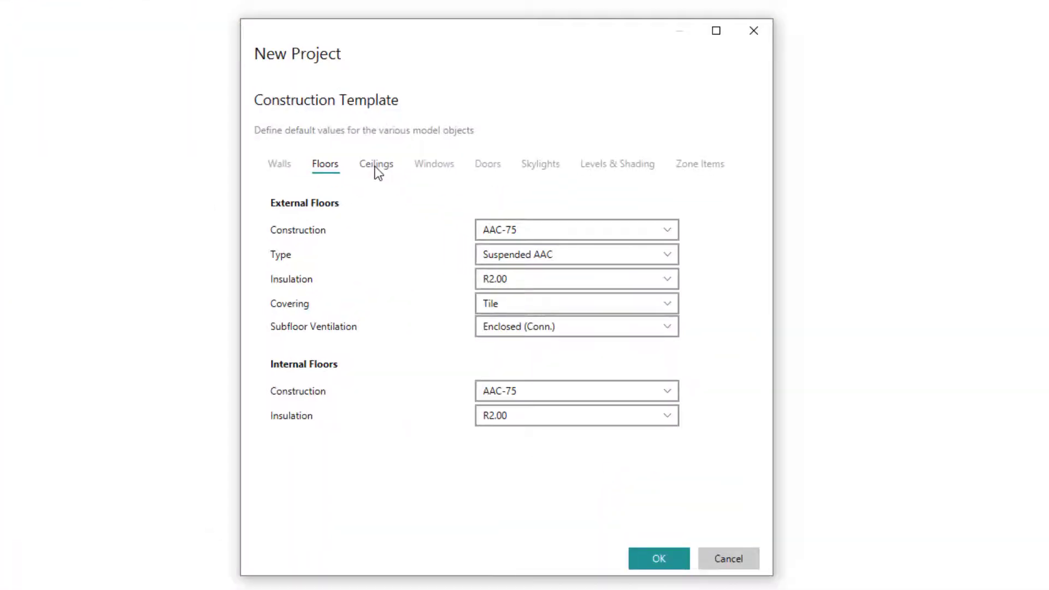
Set the default ceiling construction to ATTIC-CONCTILE-01 with R3.00 - 132mm fibreglass ceiling insulation.
click(377, 166)
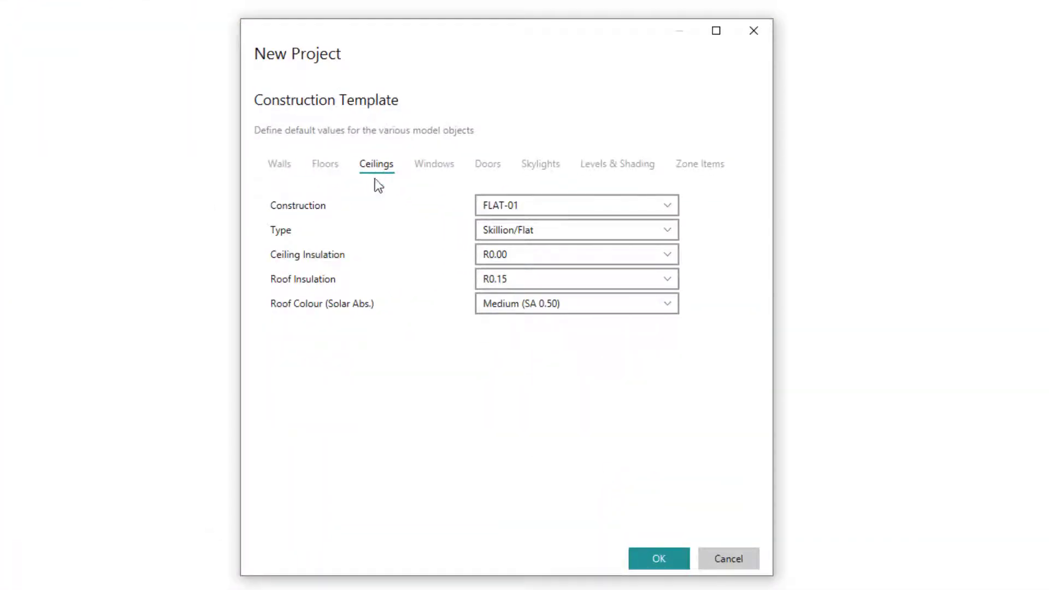
click(523, 206)
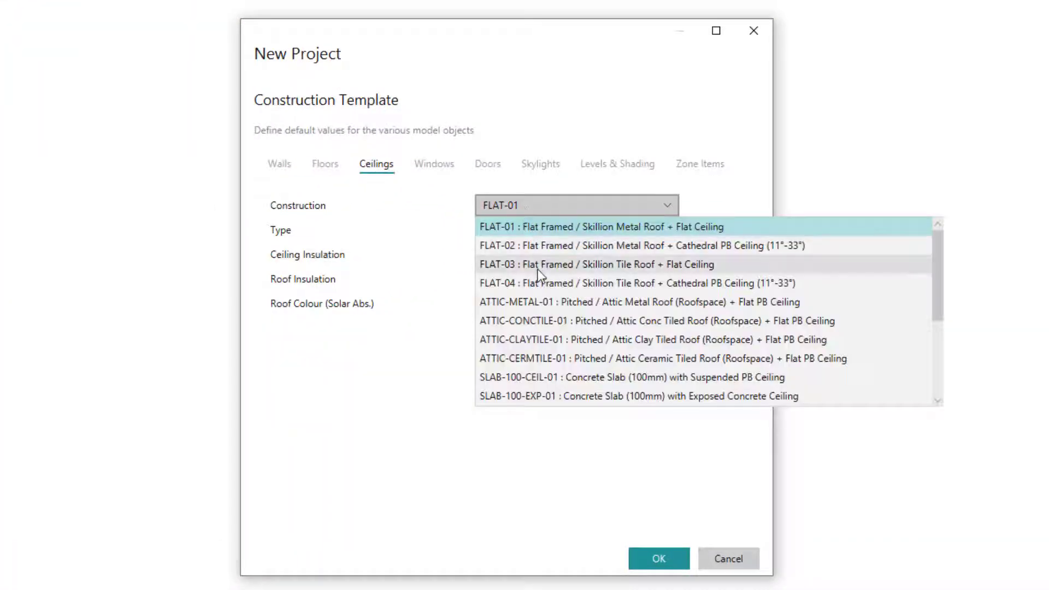
click(529, 326)
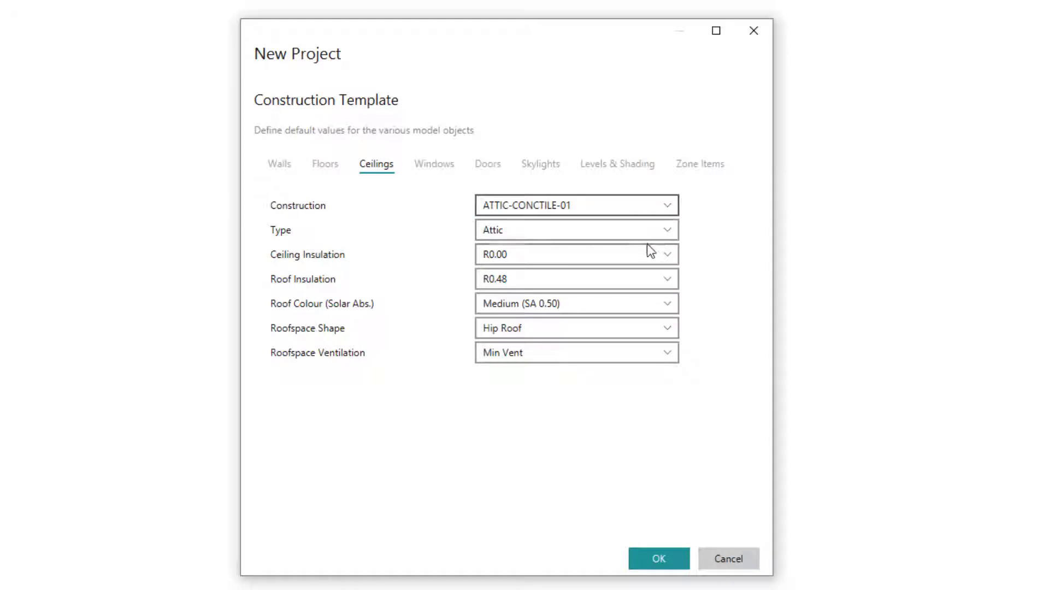
click(665, 254)
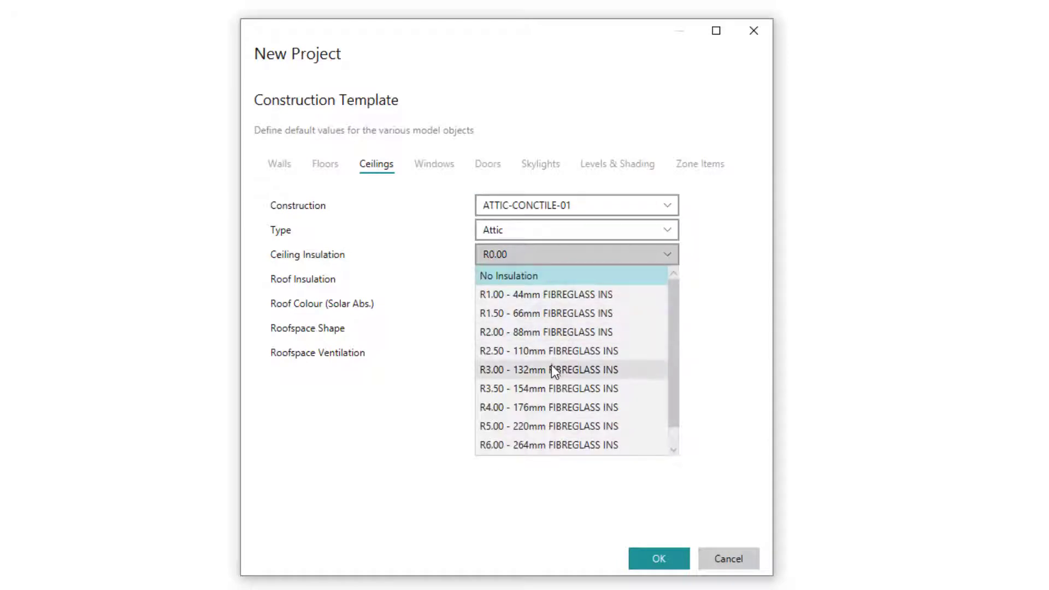
click(550, 369)
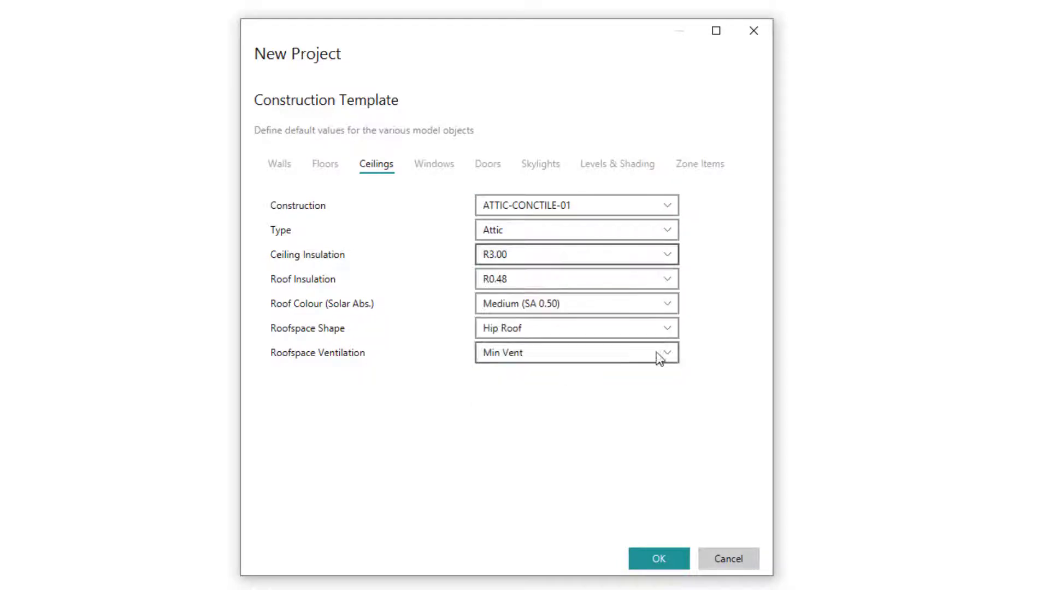
Set the ceiling template's roof insulation to 20mm Non-Refl Air + 90mm Non-Refl Air and the roof colour to Light (SA 0.30).
click(672, 286)
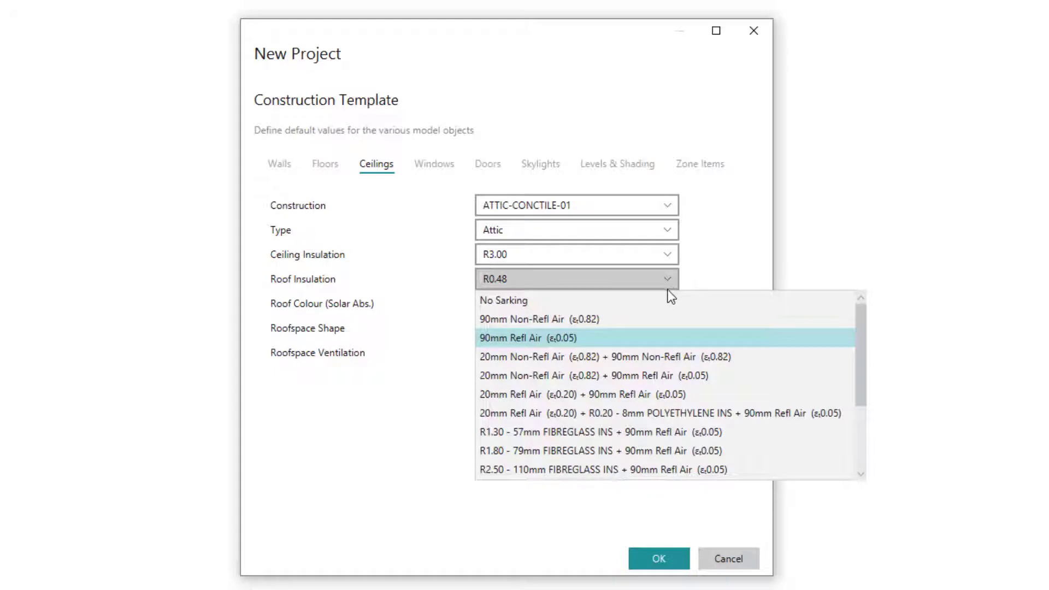
click(586, 361)
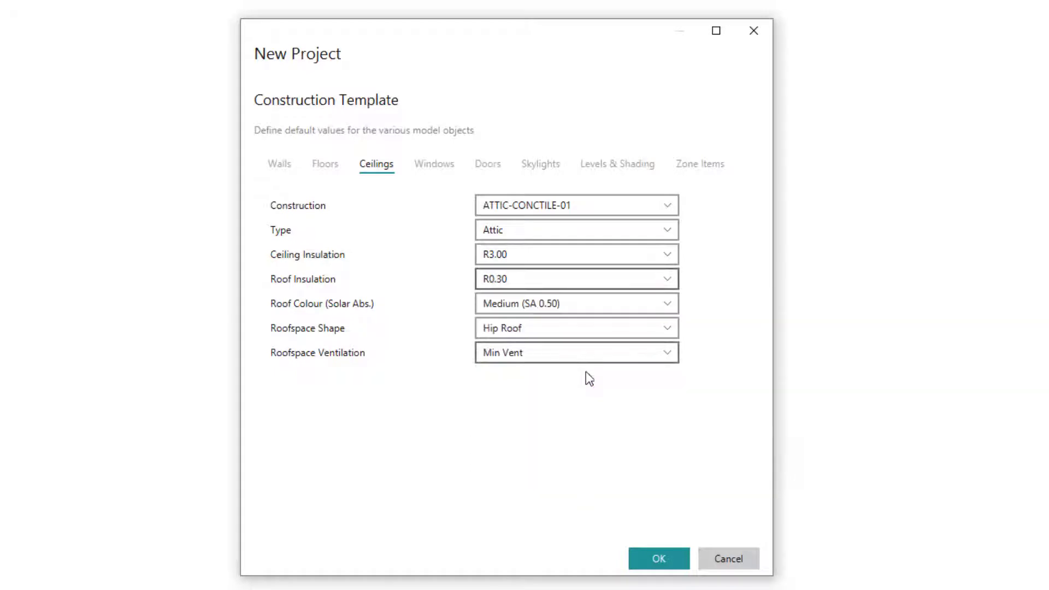
click(667, 306)
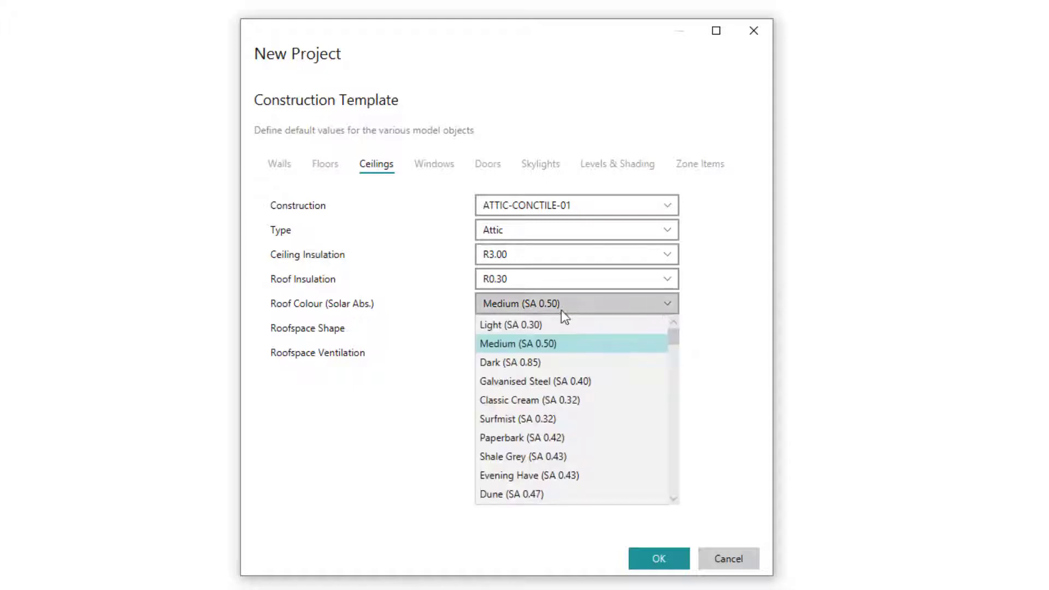
click(537, 324)
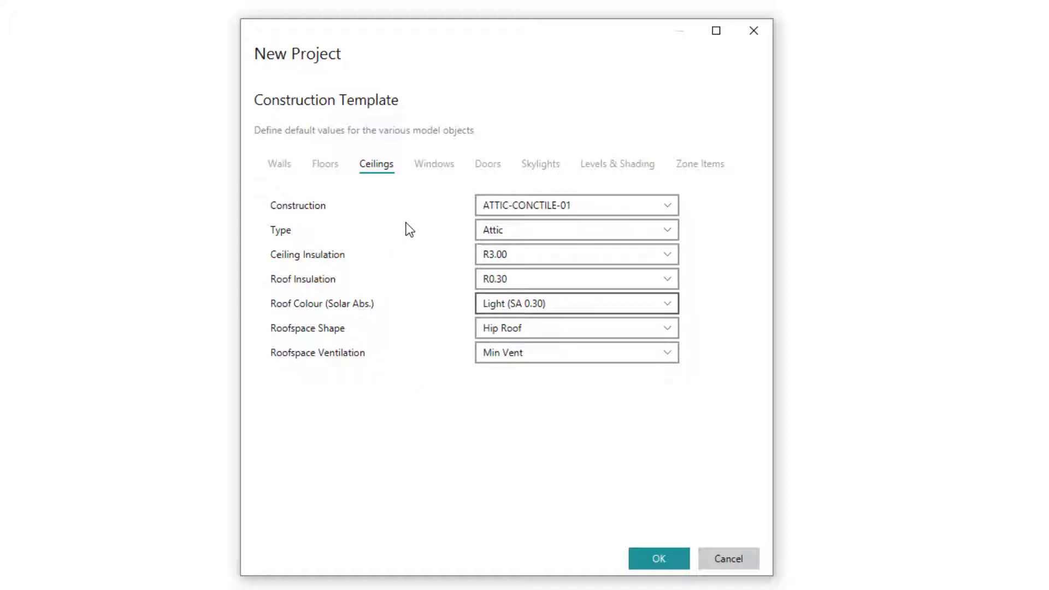
Set the default window specification in the construction template to ALM-003-01 A, Aluminium A DG Air Fill Clear-Clear.
click(432, 166)
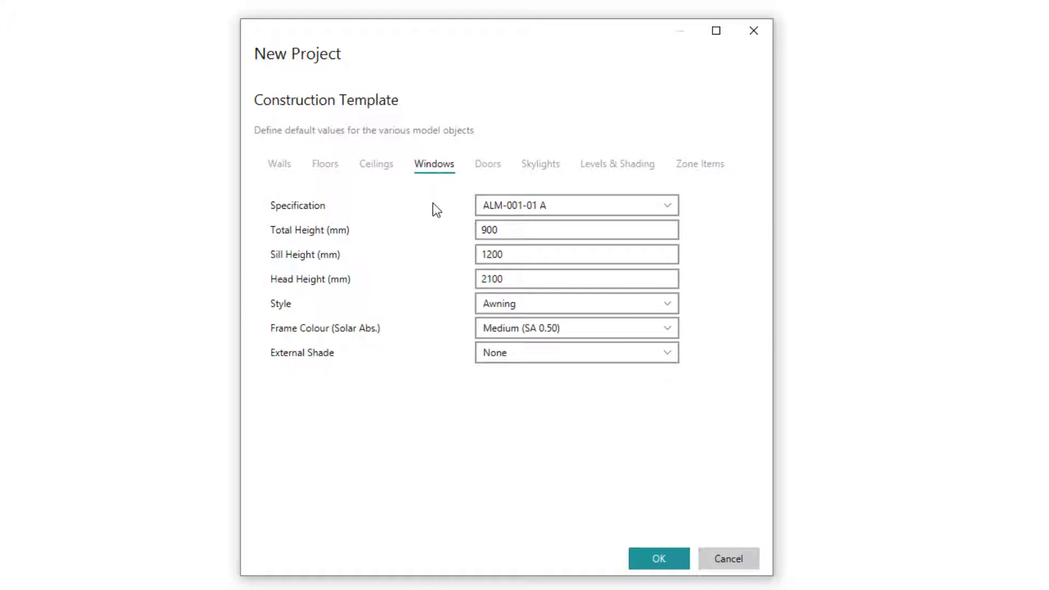
click(534, 206)
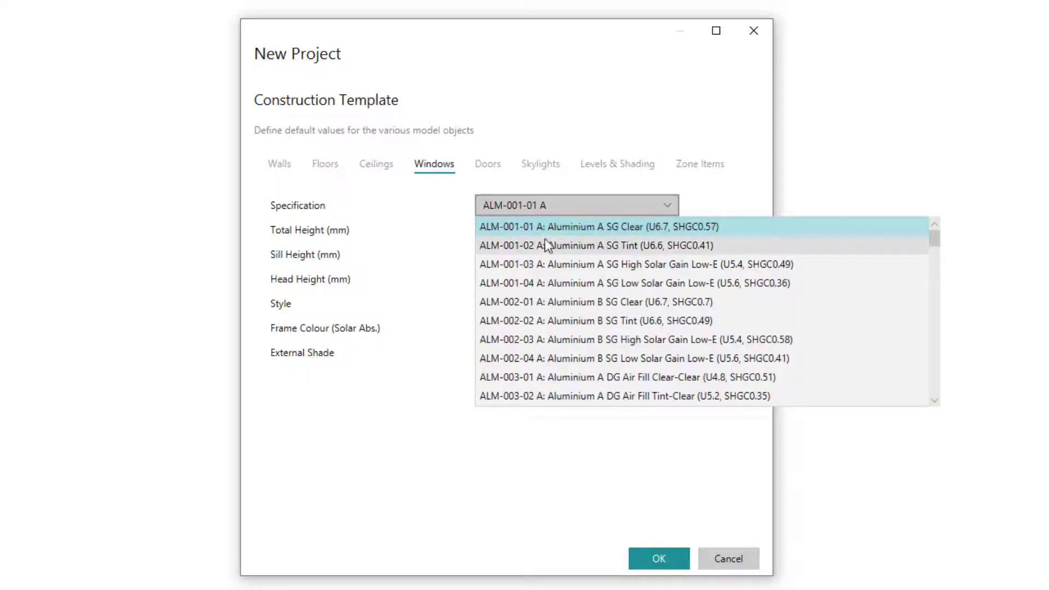
scroll(539, 273, down, 1)
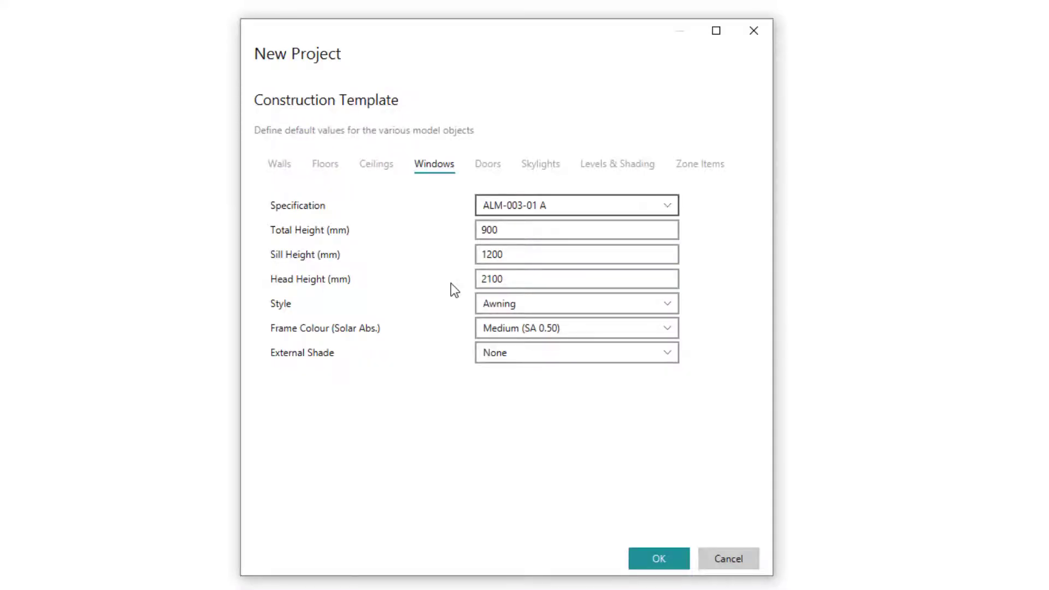
Set the default window total height to 1500 mm and the head height to 2400 mm.
click(530, 235)
text(1500)
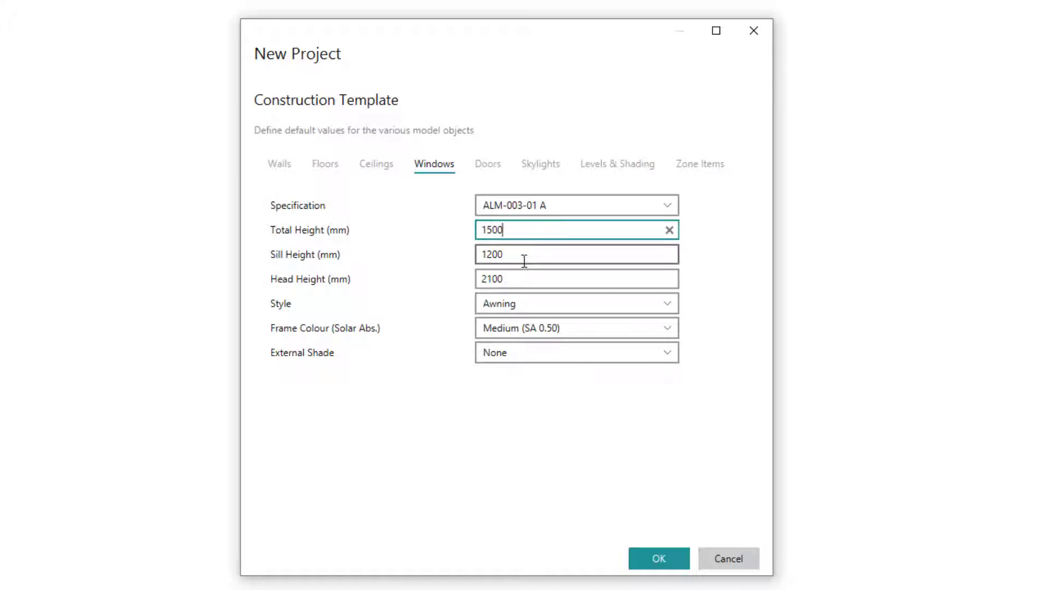
click(523, 257)
text(600)
click(523, 282)
text(2400)
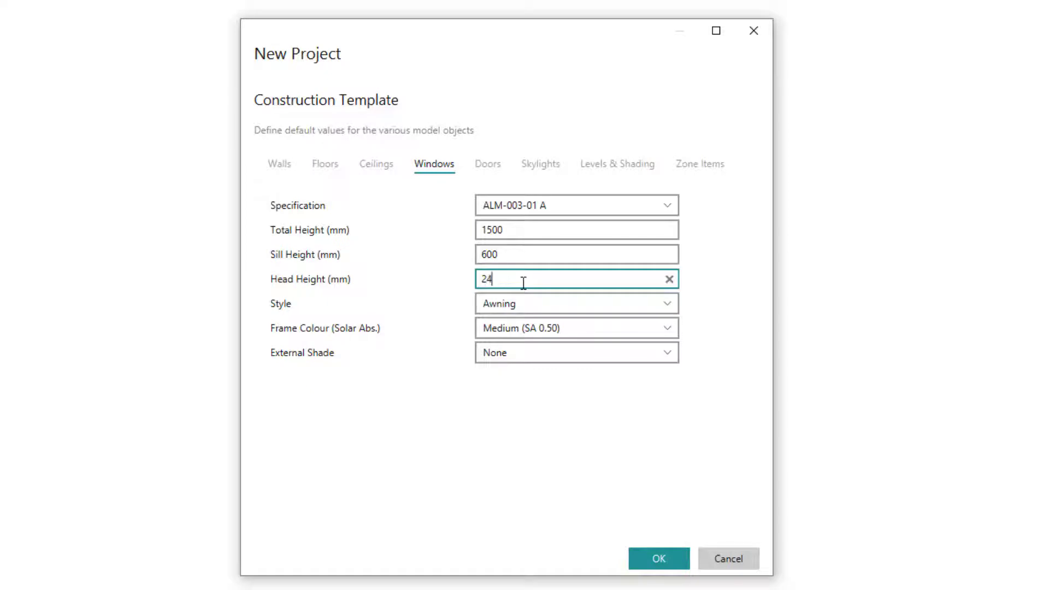
click(424, 272)
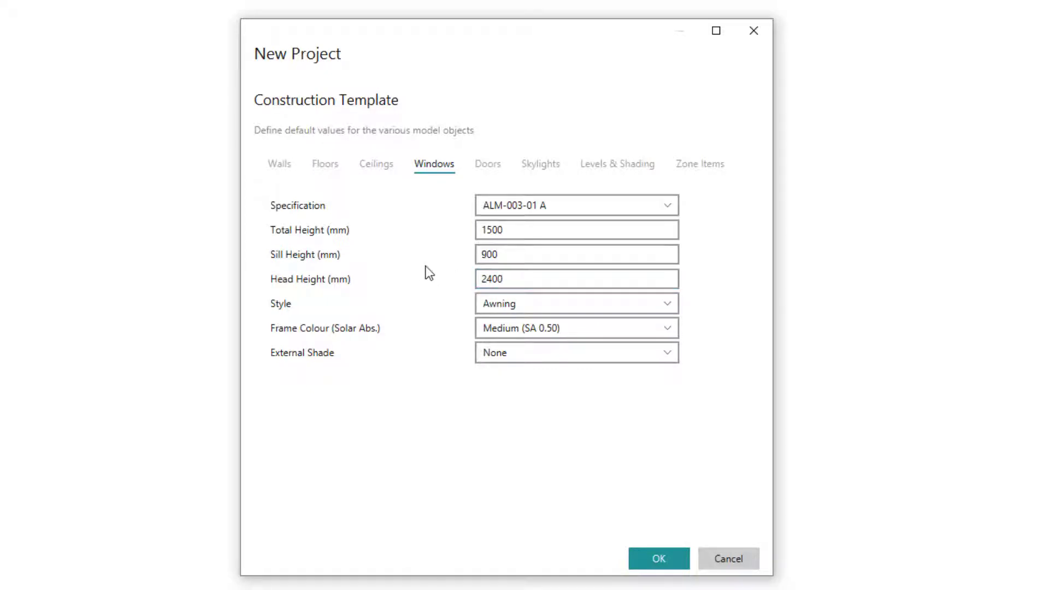
Set the default window style to Casement and the frame colour to Light (SA 0.30).
click(515, 311)
click(511, 325)
click(495, 332)
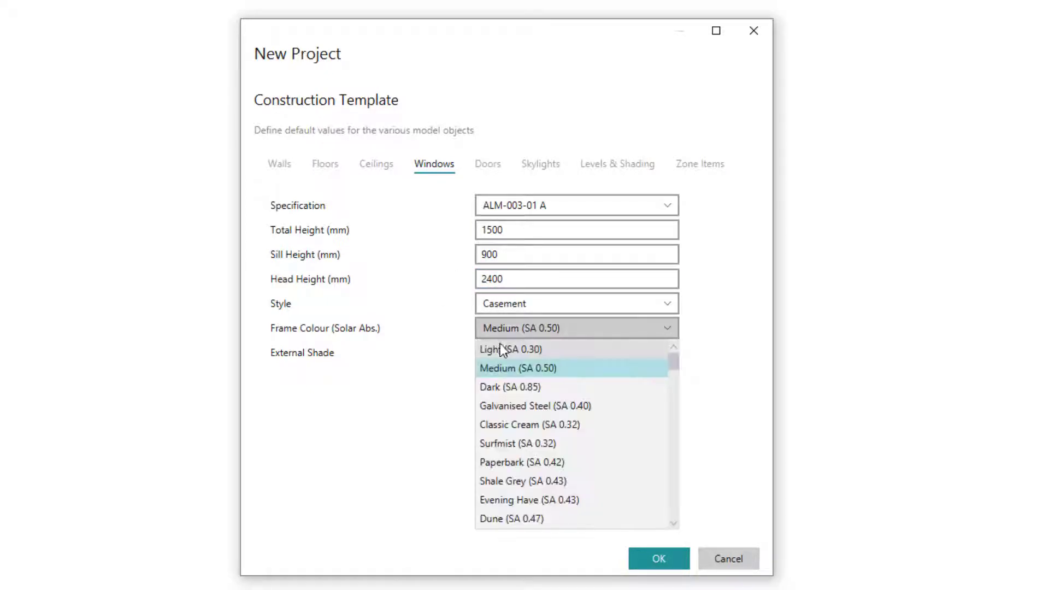
click(500, 348)
Set the default external doors to DOOR-FOAM-INS, 2340 mm high, with external colour Dark (SA 0.85).
click(488, 164)
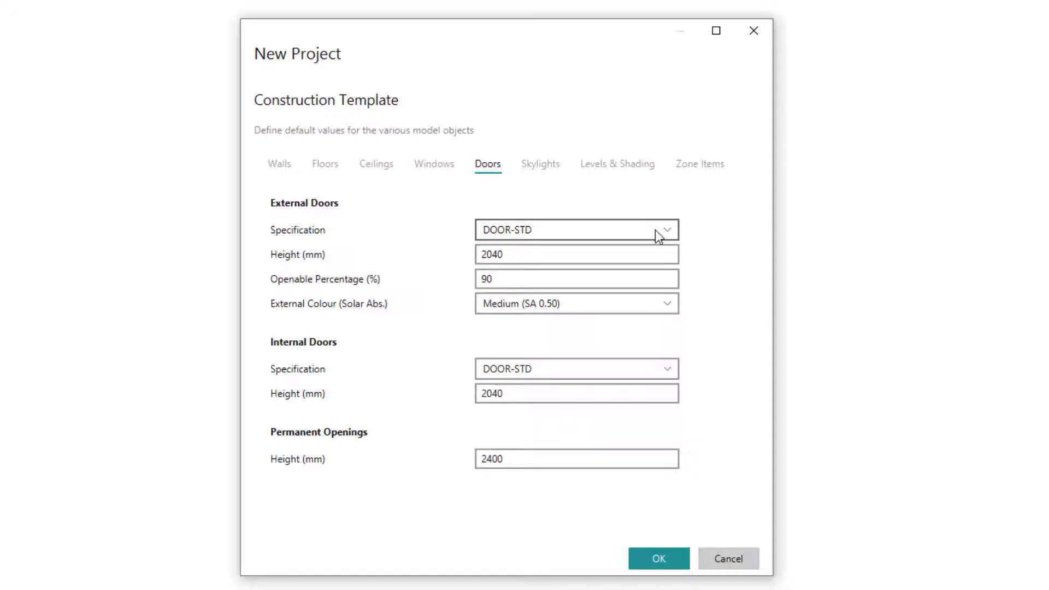
click(611, 232)
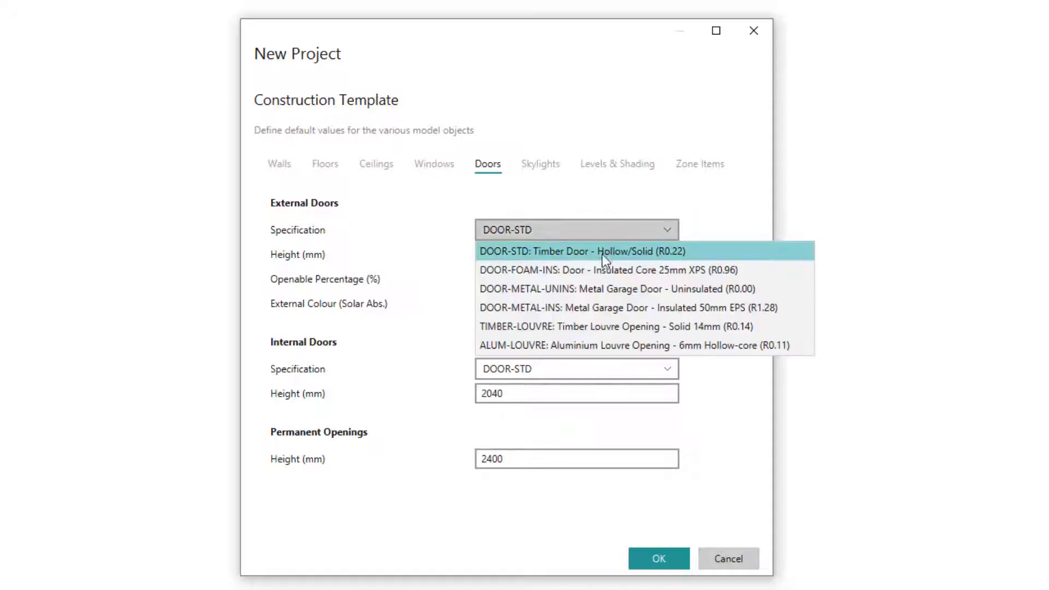
click(595, 271)
click(536, 254)
double_click(536, 254)
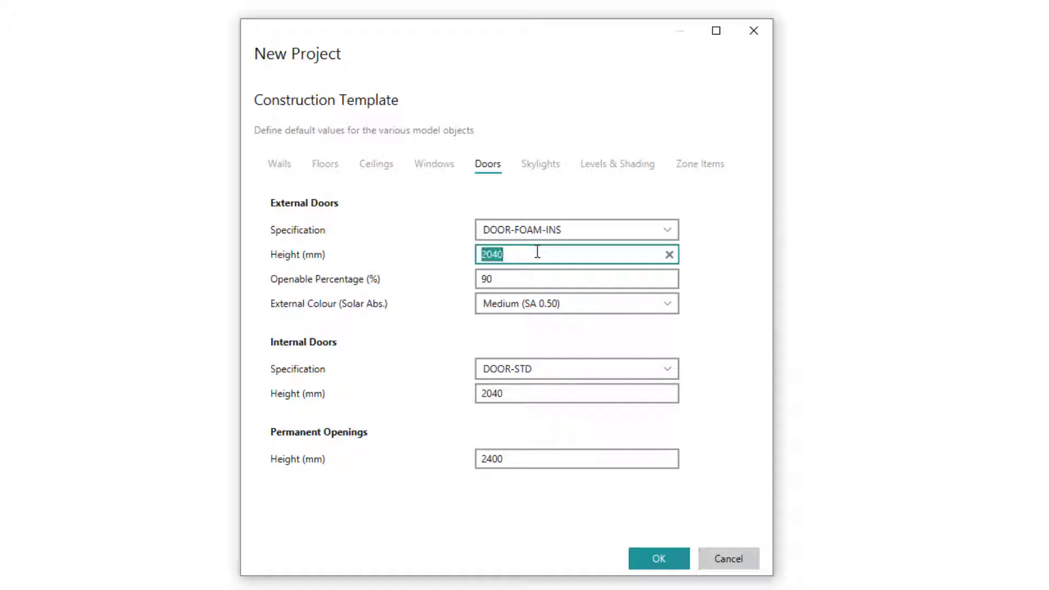
text(2340)
click(427, 237)
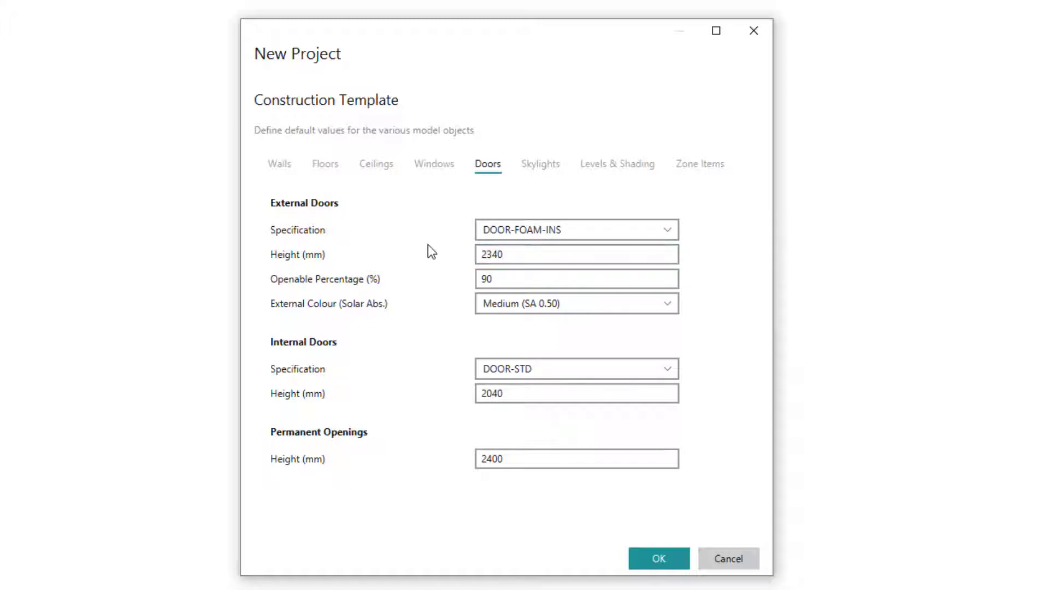
click(523, 313)
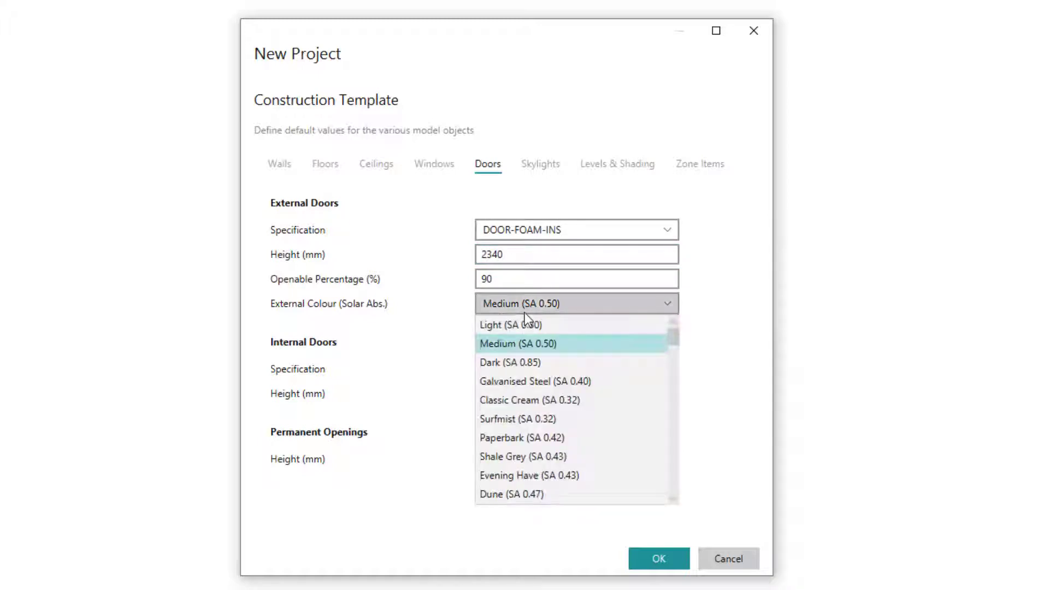
click(520, 364)
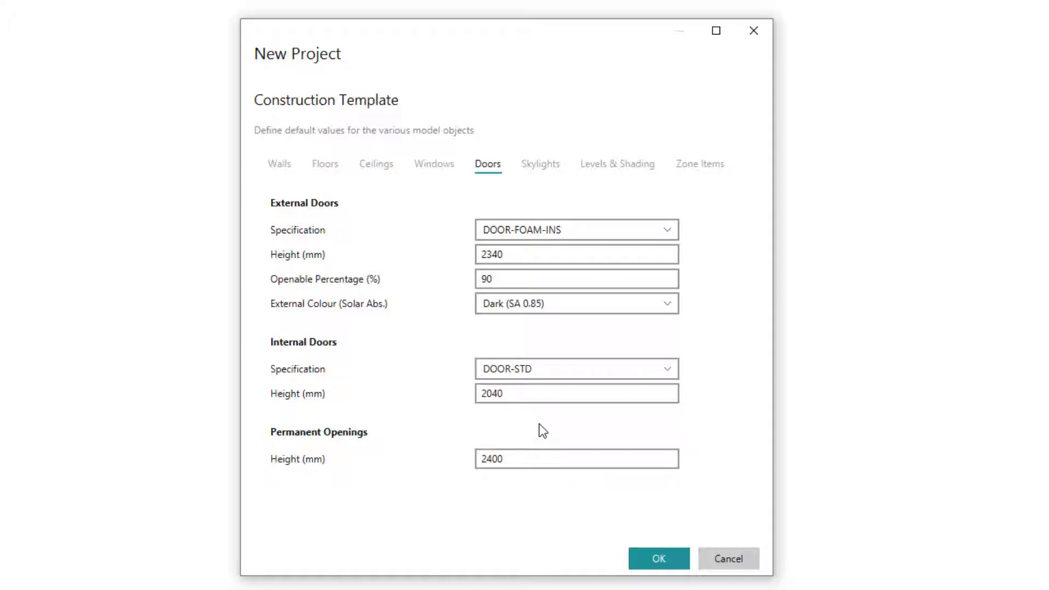
Set the template's lowest level height above ground to 0.5 m.
click(540, 164)
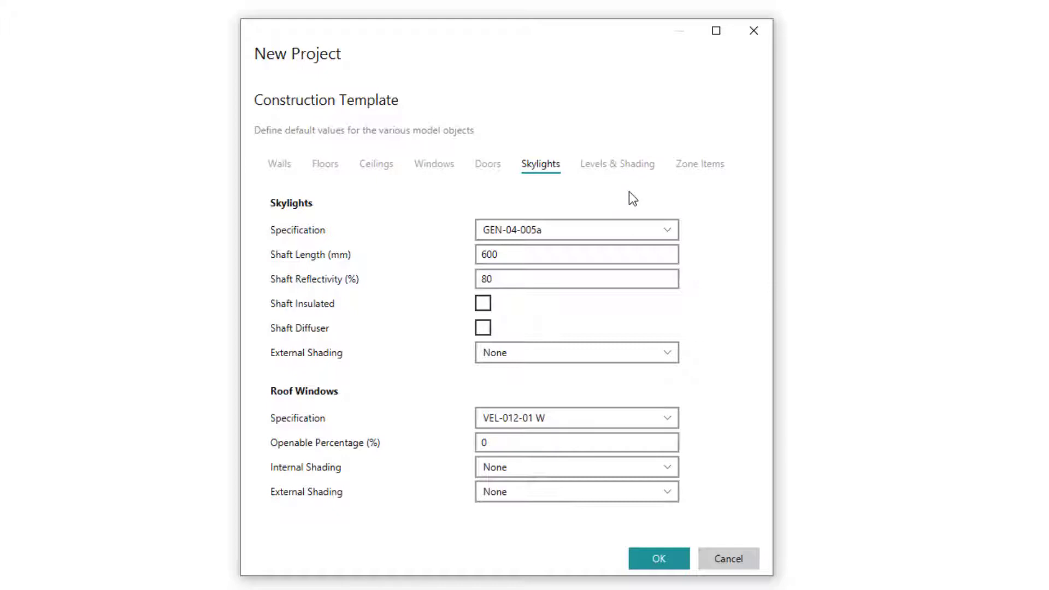
click(618, 176)
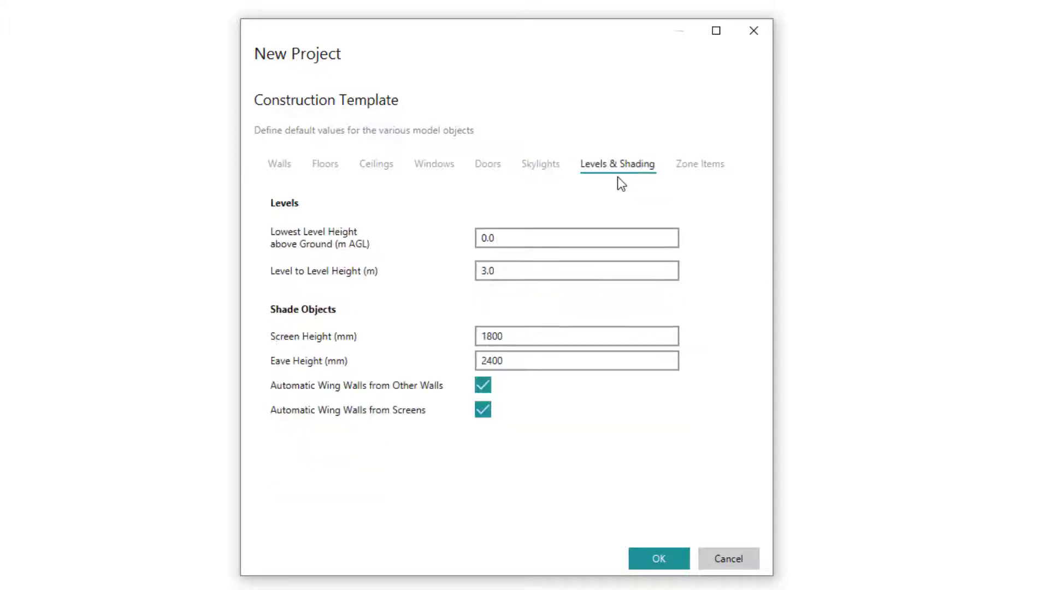
click(510, 239)
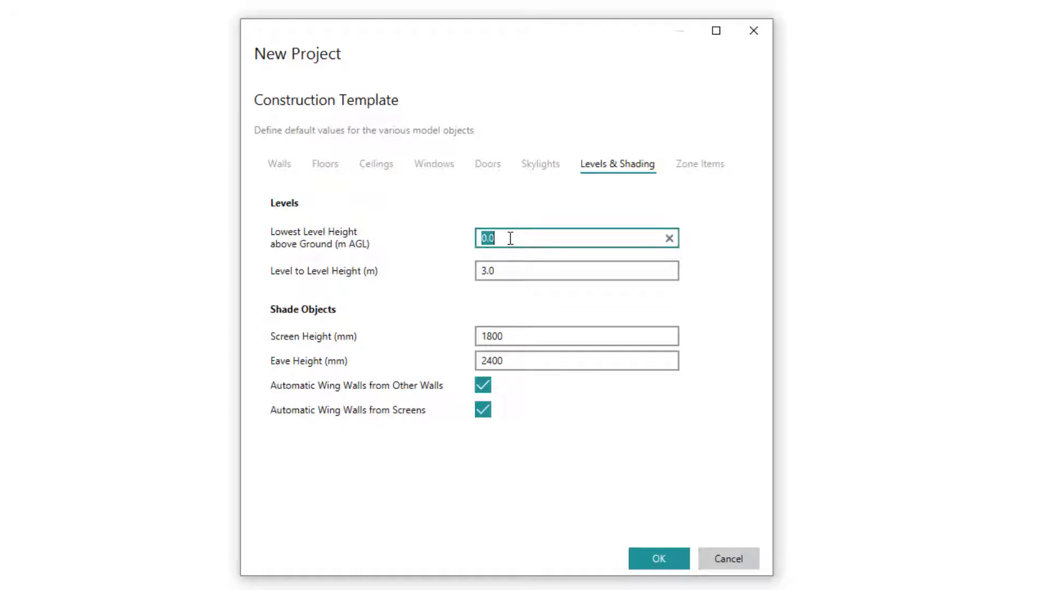
text(0.5)
click(420, 217)
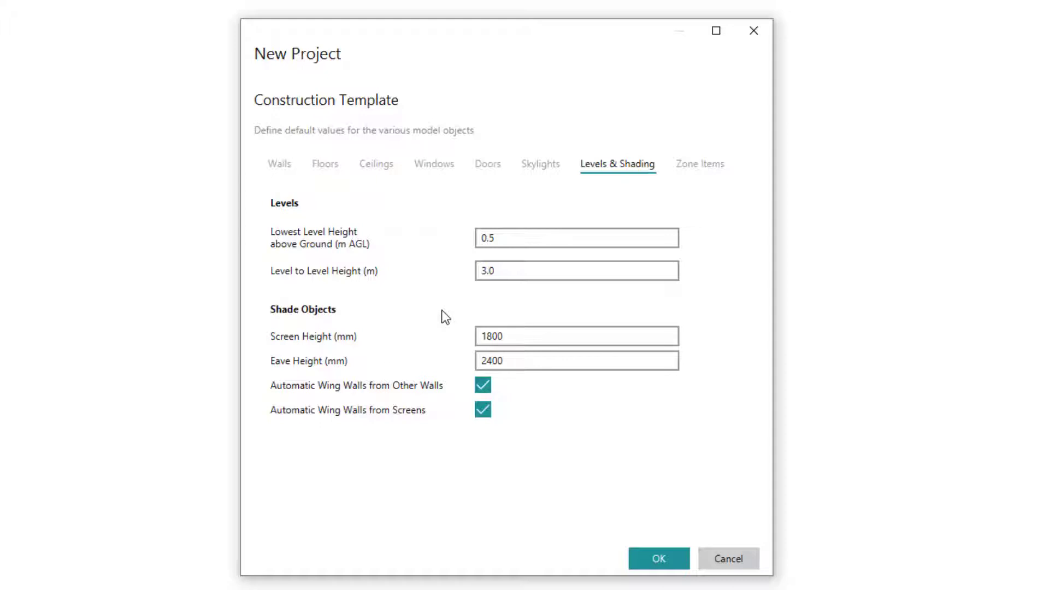
Set the default eave height to 3000 mm and turn off automatic wing walls from other walls and from screens.
click(547, 361)
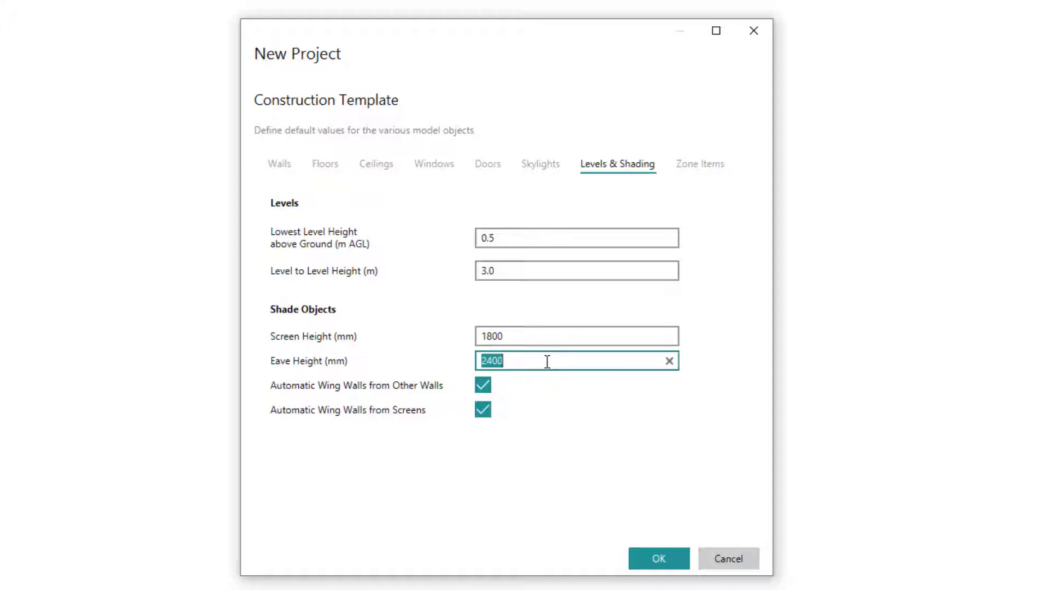
text(3000)
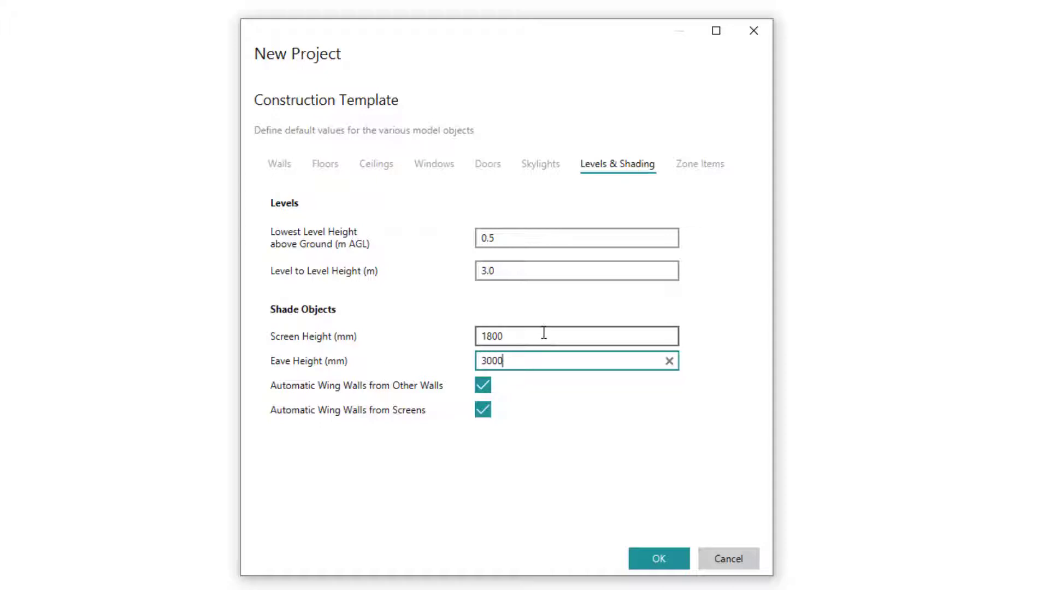
click(553, 310)
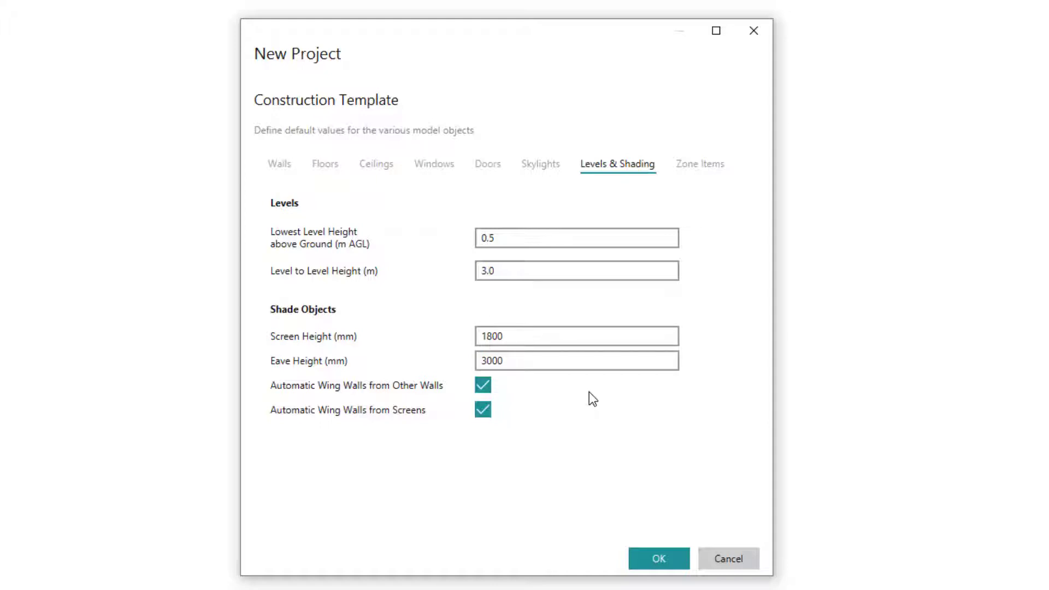
click(487, 390)
click(482, 411)
Set the default ceiling fan diameter to 1400 mm and enable automatic adding of ceiling penetrations.
click(711, 178)
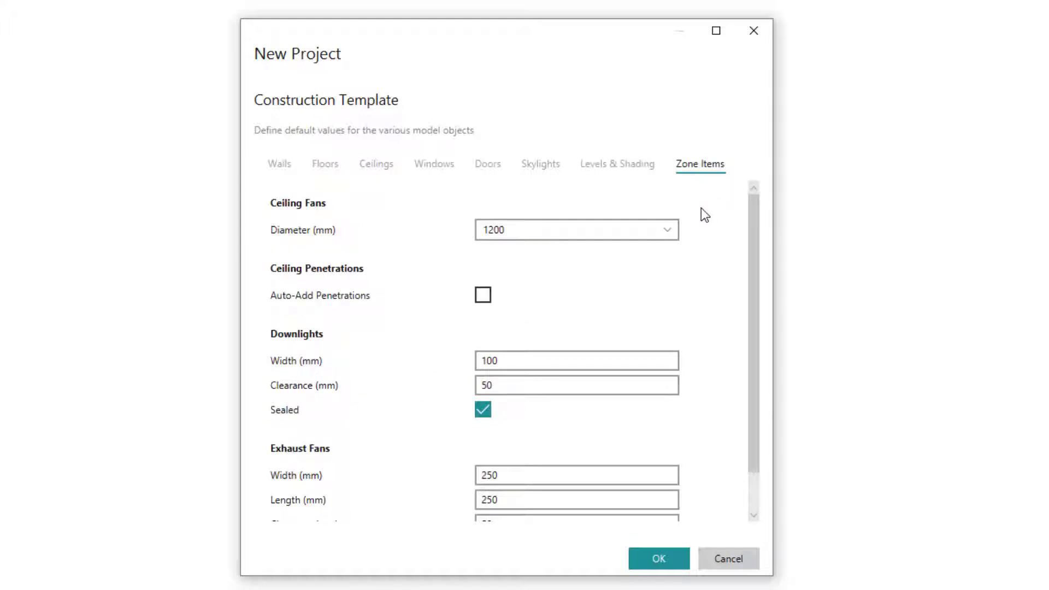
click(667, 231)
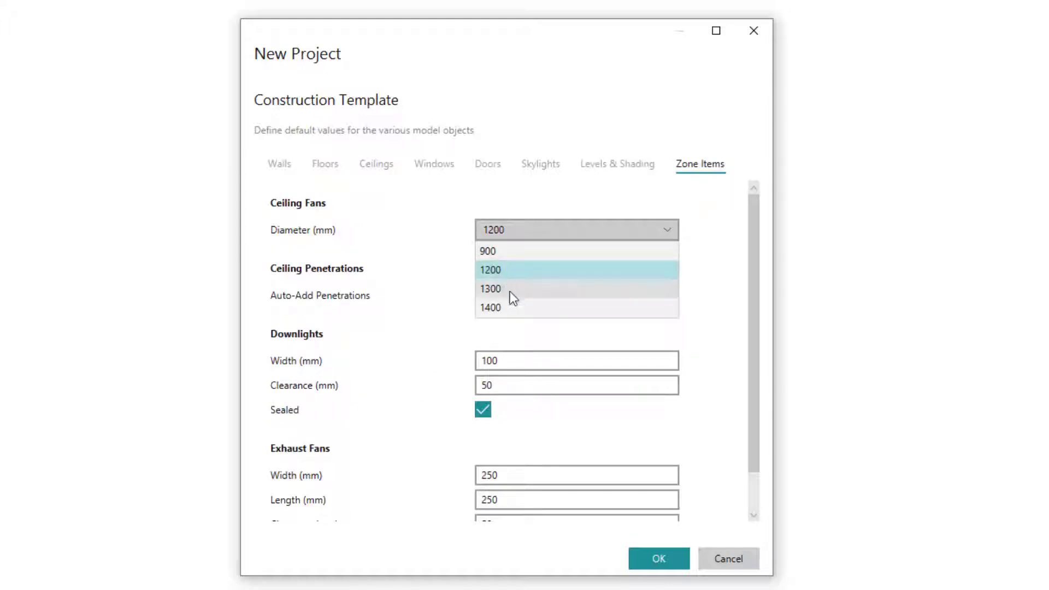
click(508, 307)
scroll(755, 275, down, 2)
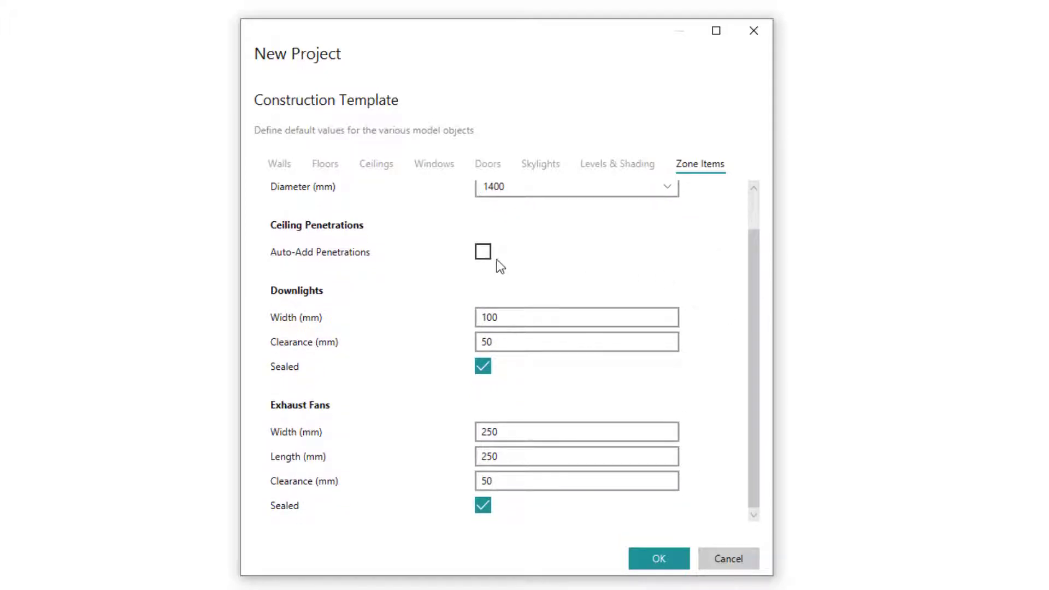
click(484, 255)
Set the default downlight width to 90 mm and its clearance to 0 mm.
double_click(541, 317)
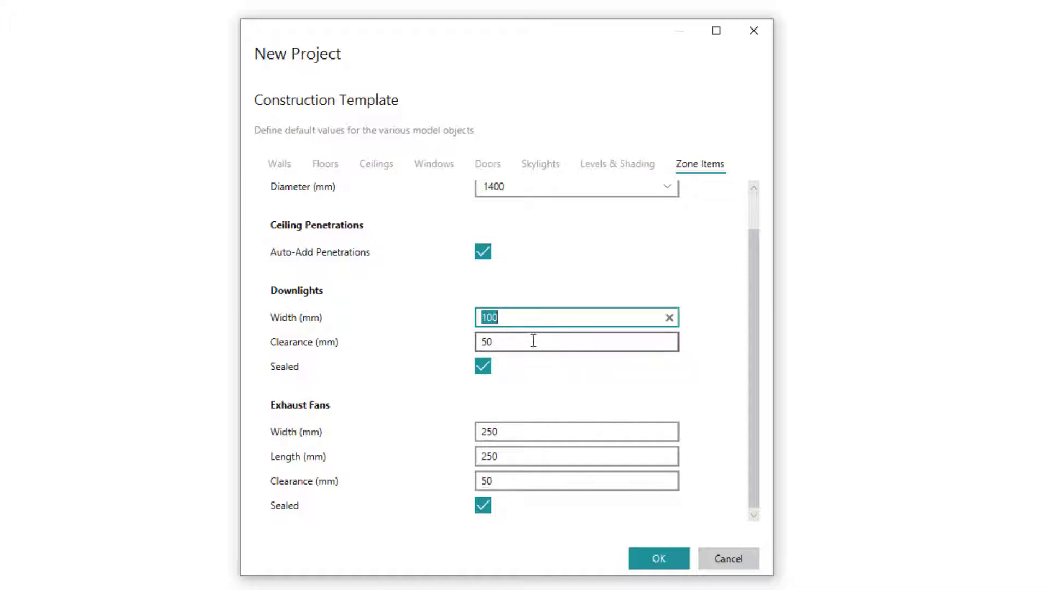
text(90)
double_click(533, 341)
text(0)
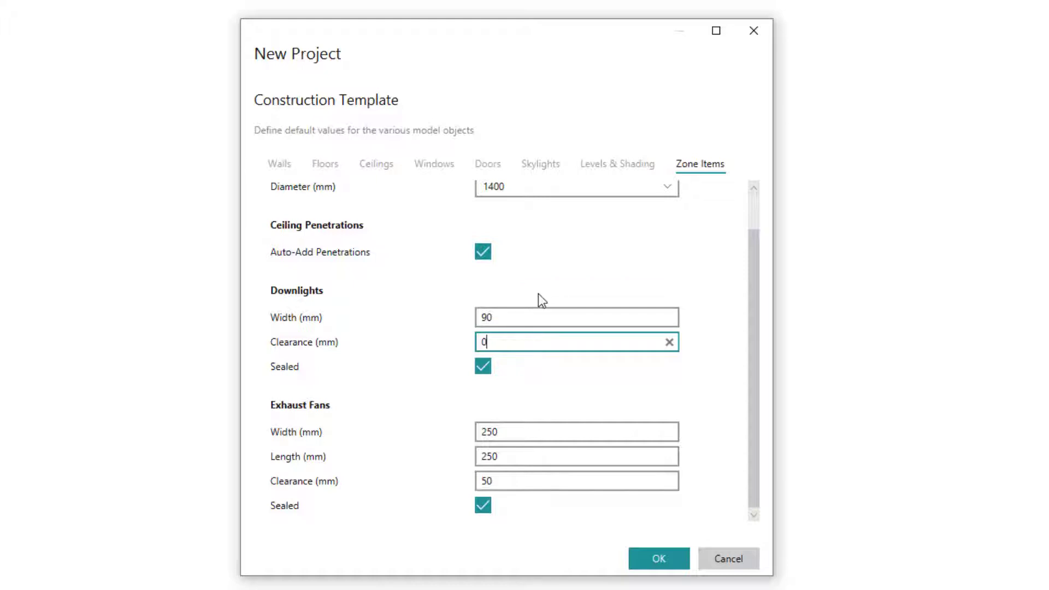
click(517, 281)
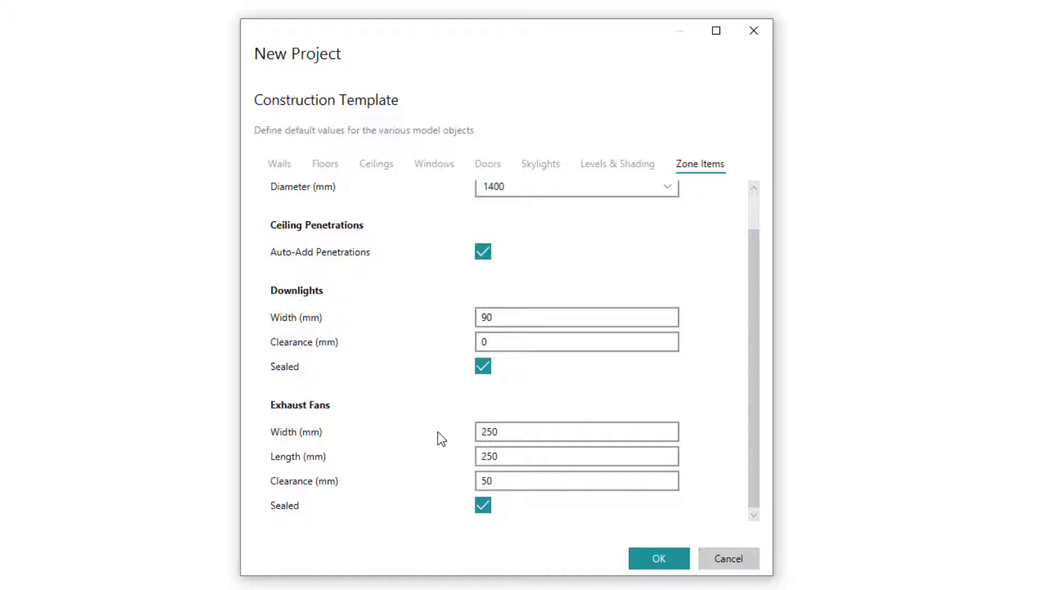
Set the default exhaust fan width and length to 150 mm each.
click(517, 430)
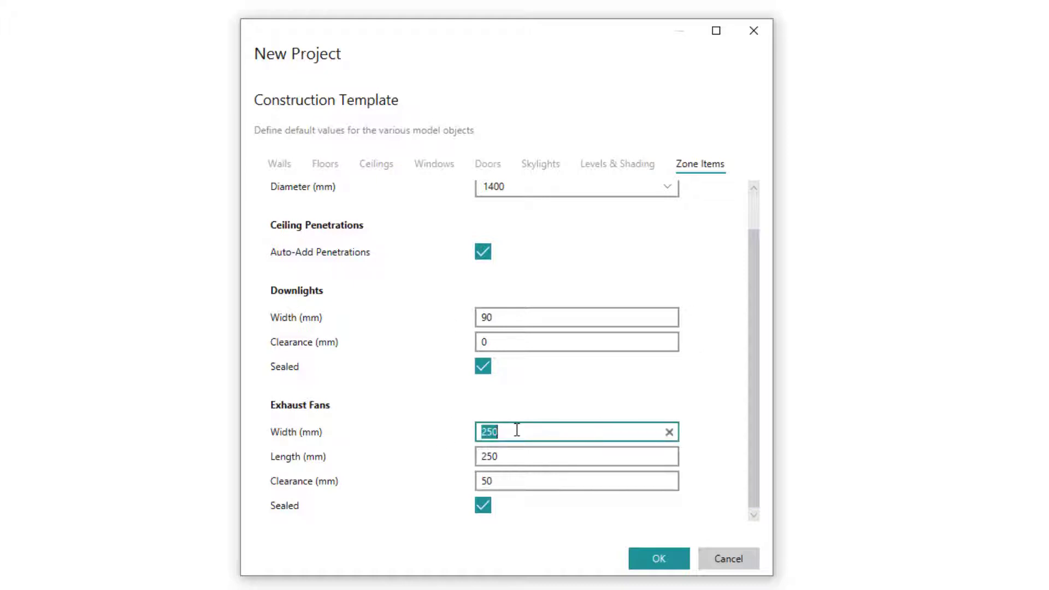
text(150)
click(523, 457)
text(150)
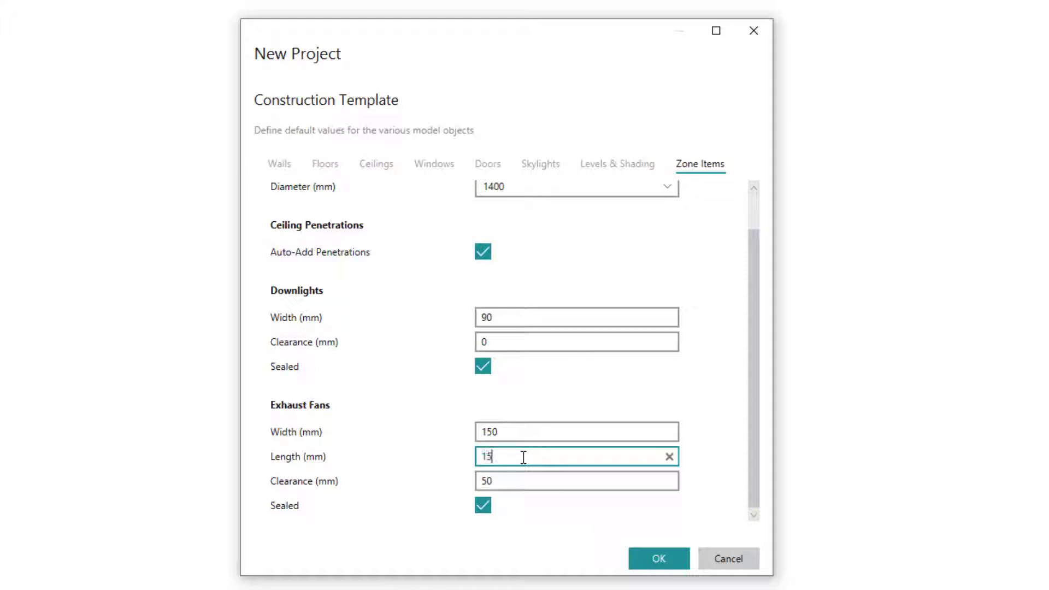
click(522, 488)
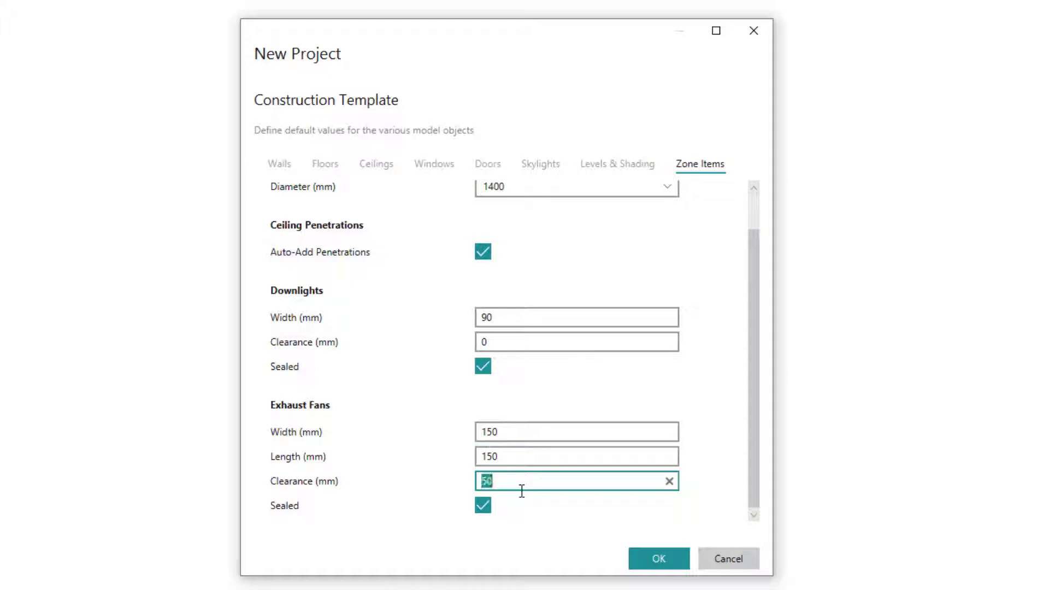
Set the default downlight clearance to 50 mm and accept the construction template to create the project.
click(519, 348)
text(50)
click(557, 403)
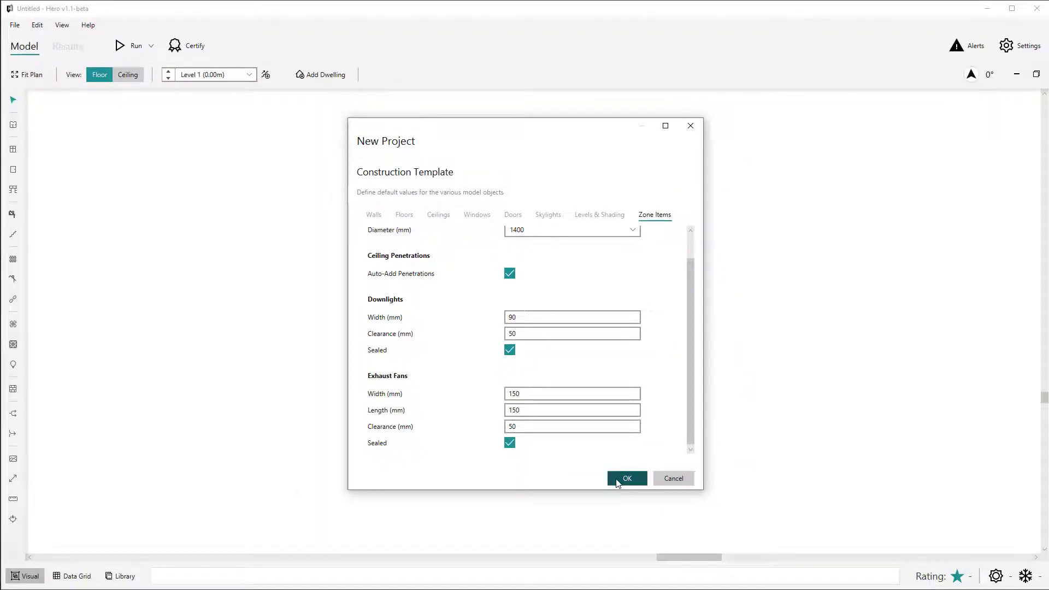
click(627, 479)
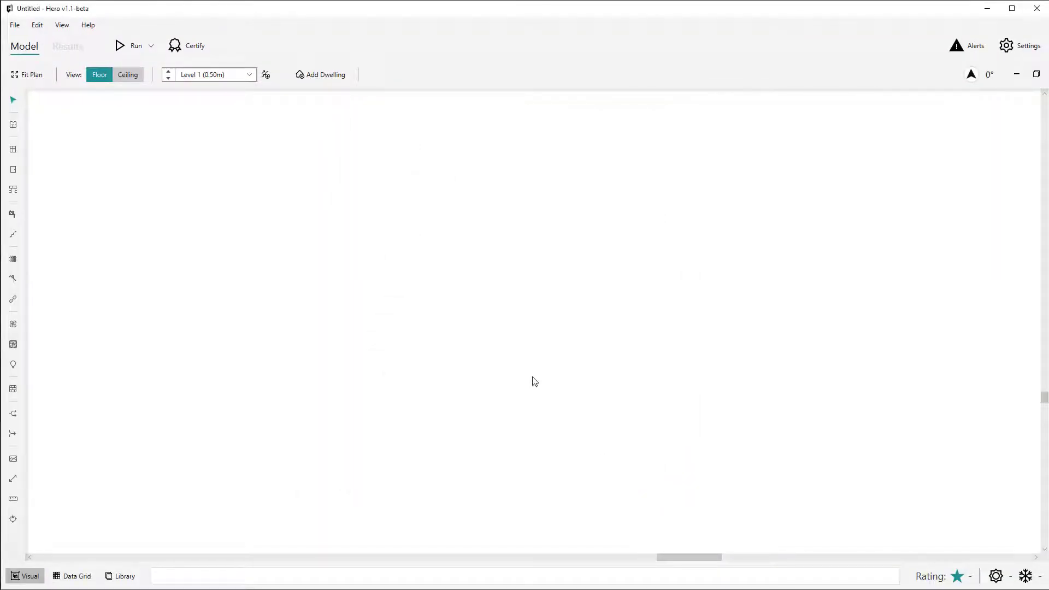
Draw a rectangular zone about 4250 by 3770 mm on Level 1.
key(z)
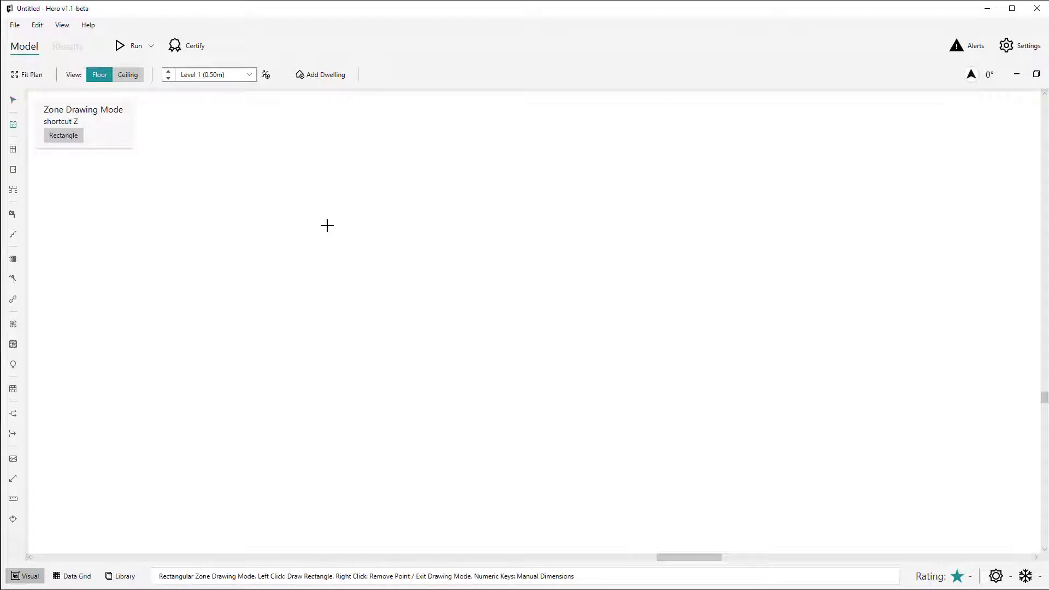
click(328, 225)
click(548, 422)
Add a window about 1400 mm wide and a door about 1000 mm wide to the zone's north wall.
key(w)
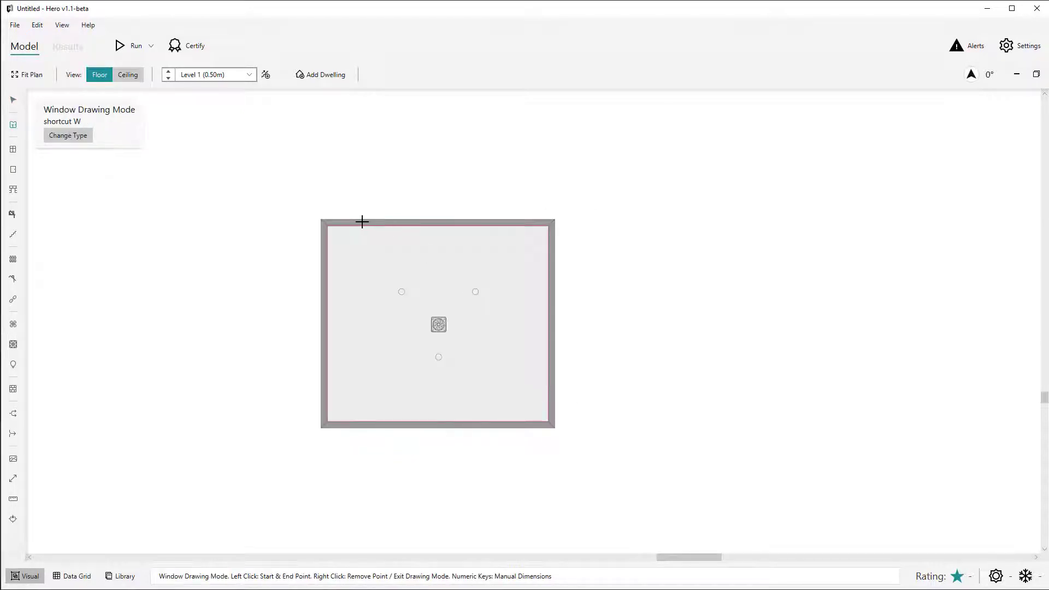
click(367, 221)
click(435, 218)
key(d)
click(452, 221)
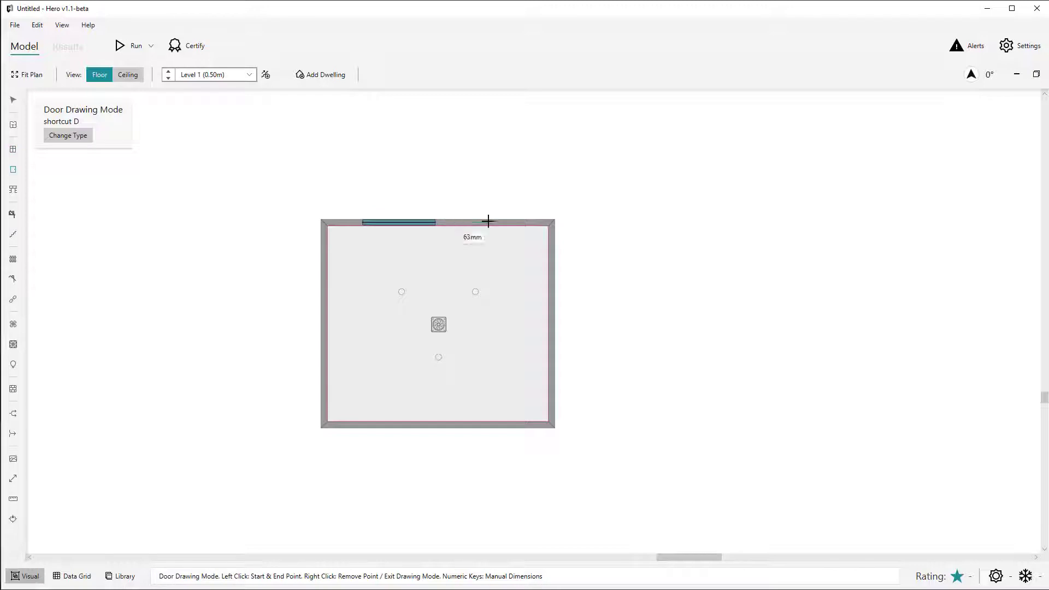
click(506, 221)
Draw a second rectangular zone about 3750 by 1970 mm against the first zone's east wall.
key(z)
click(558, 265)
click(753, 367)
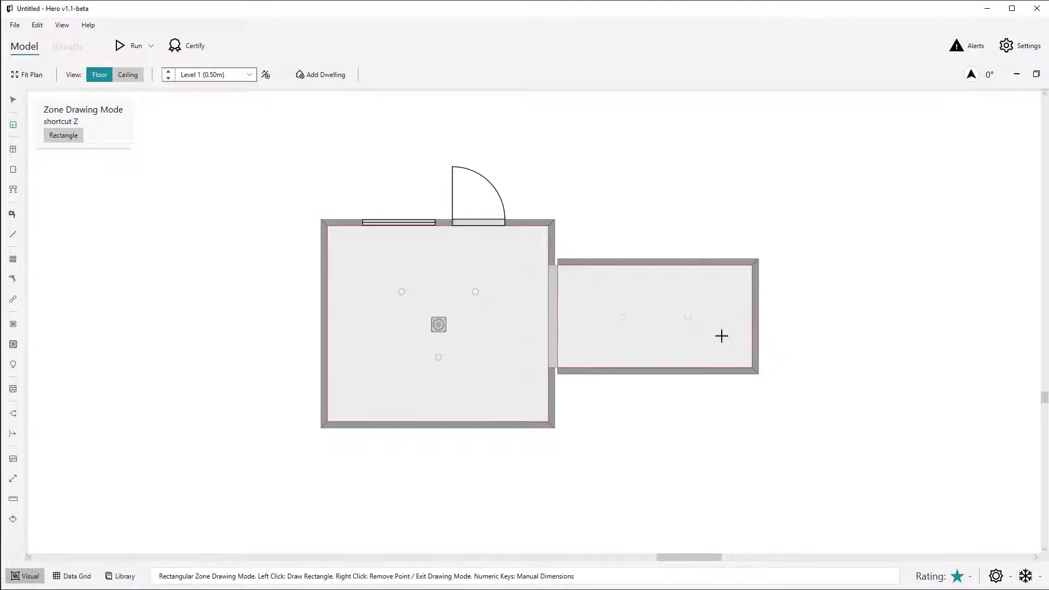
right_click(631, 219)
Open the data grid beside the plan and check the openings and walls against the template defaults.
key(F3)
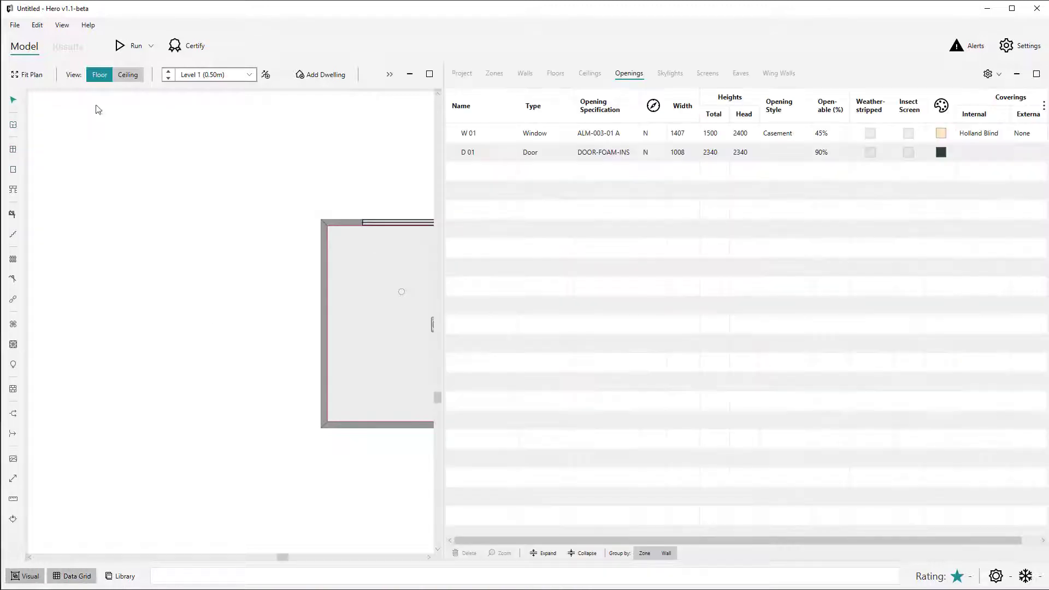
click(23, 75)
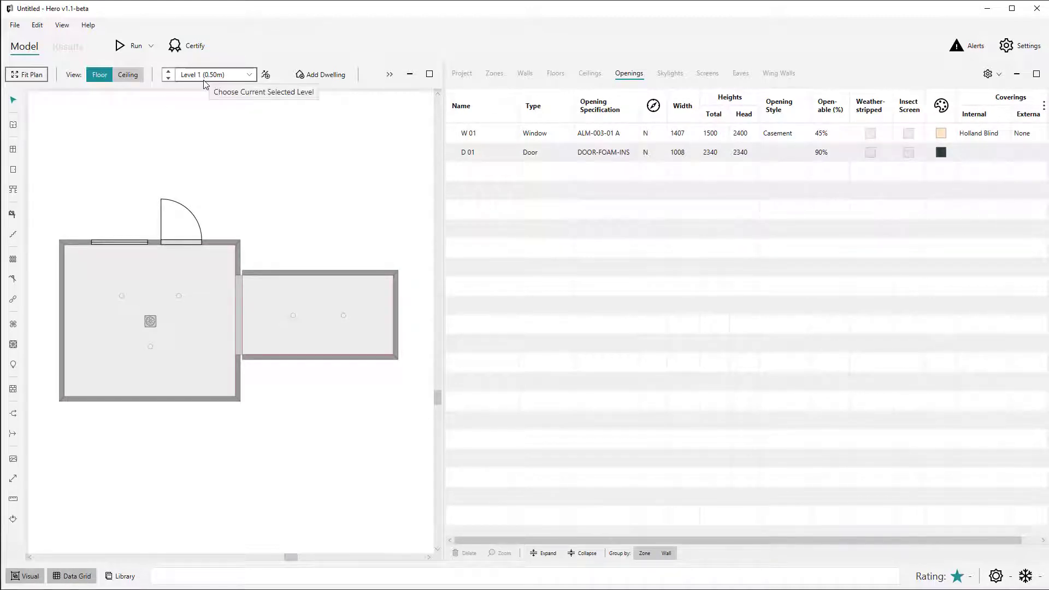
click(525, 73)
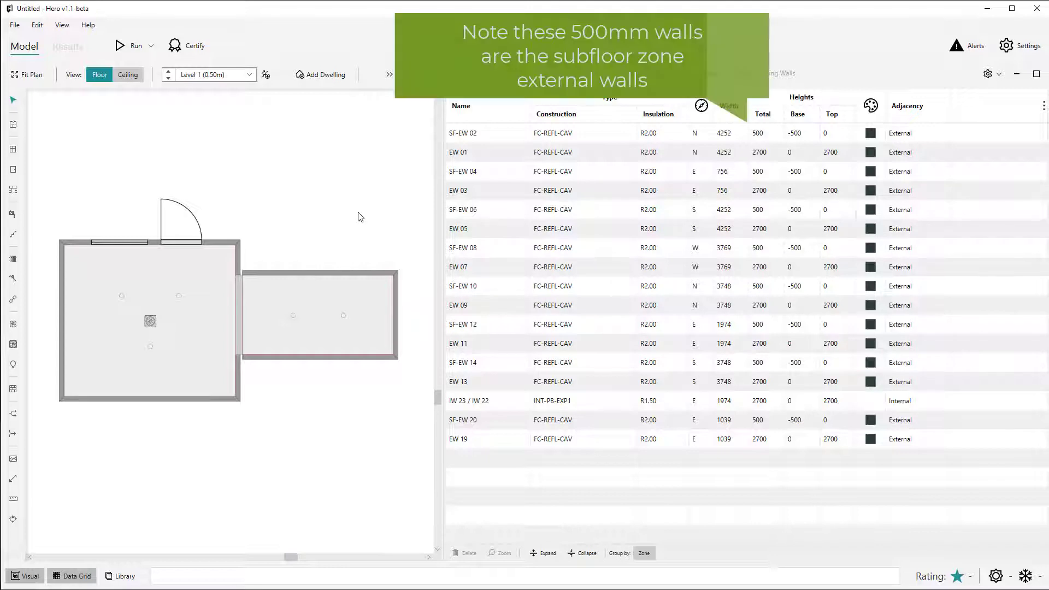
Group the walls and floors by zone in the data grid and review the floors, ceilings, openings and skylights against the template defaults.
click(645, 554)
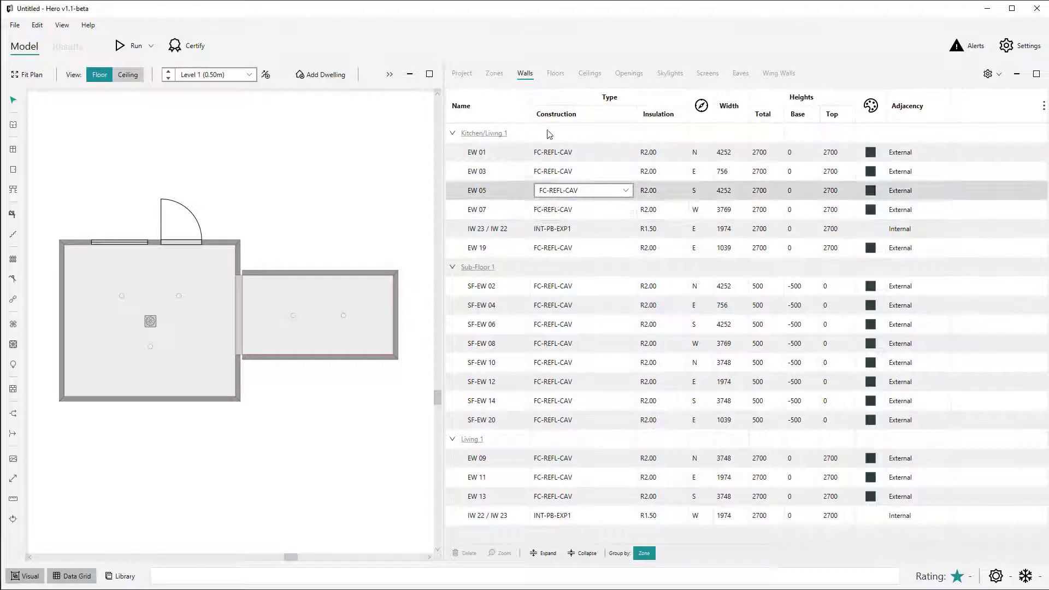
click(567, 74)
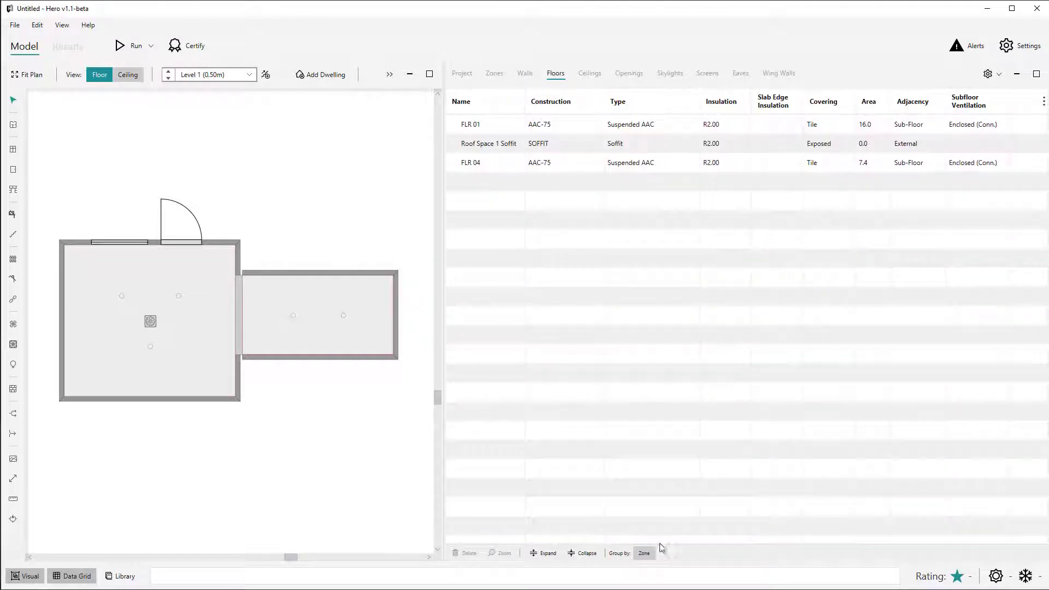
click(643, 553)
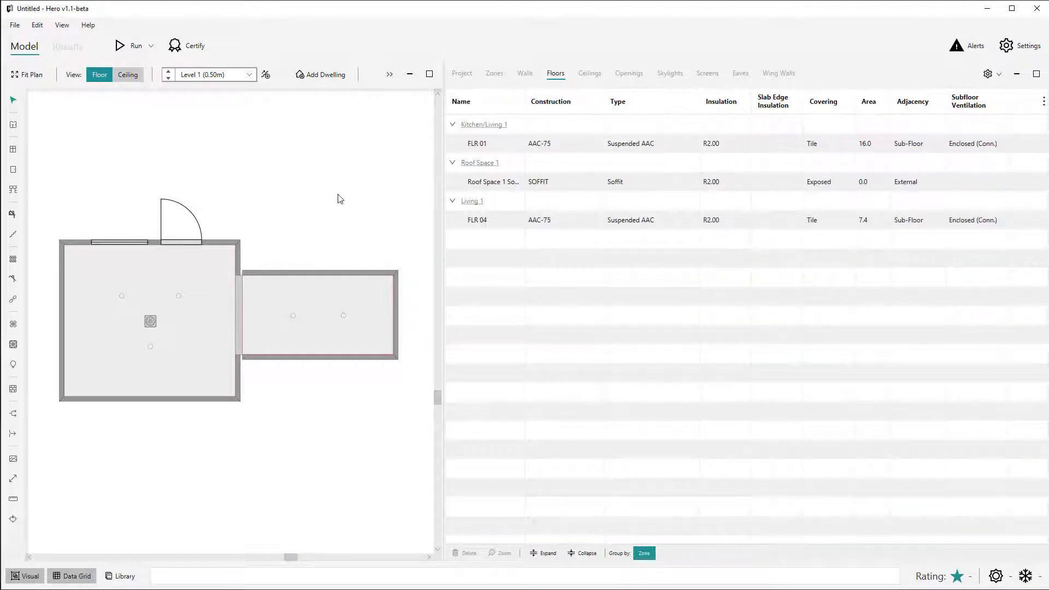
click(589, 74)
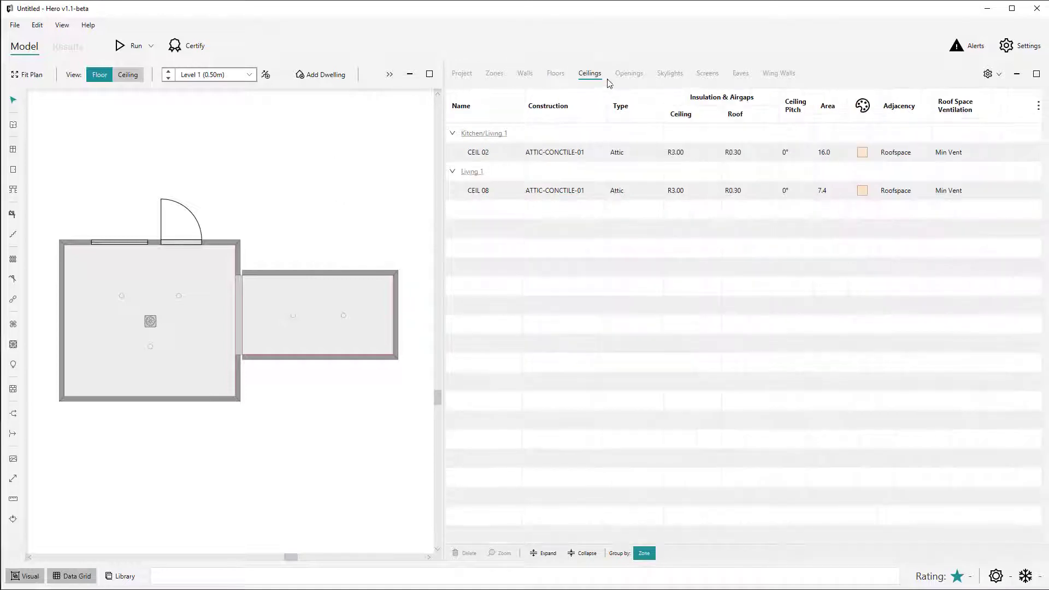
click(621, 83)
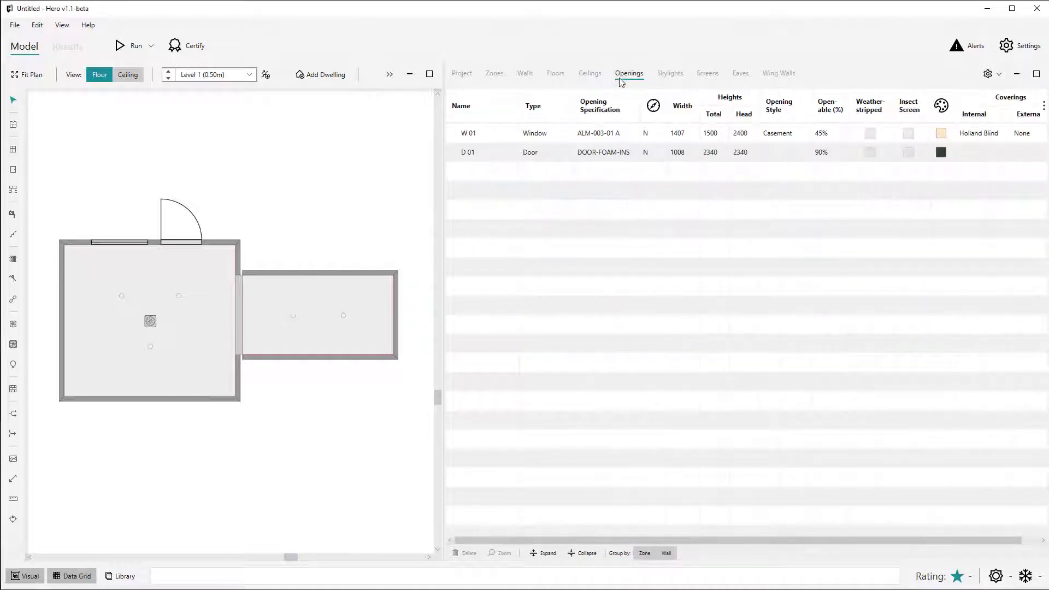
click(662, 78)
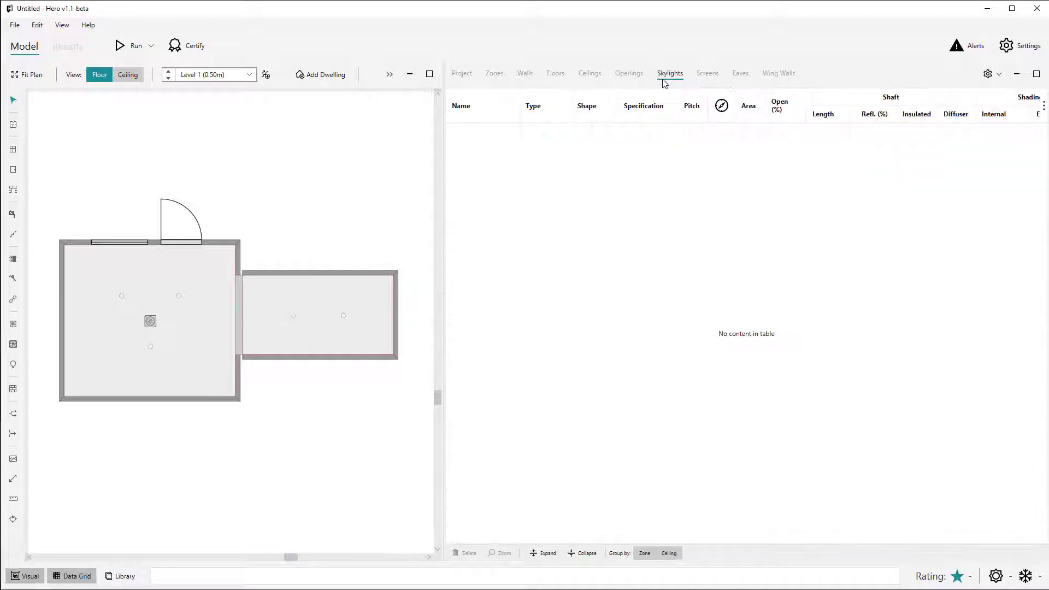
click(628, 76)
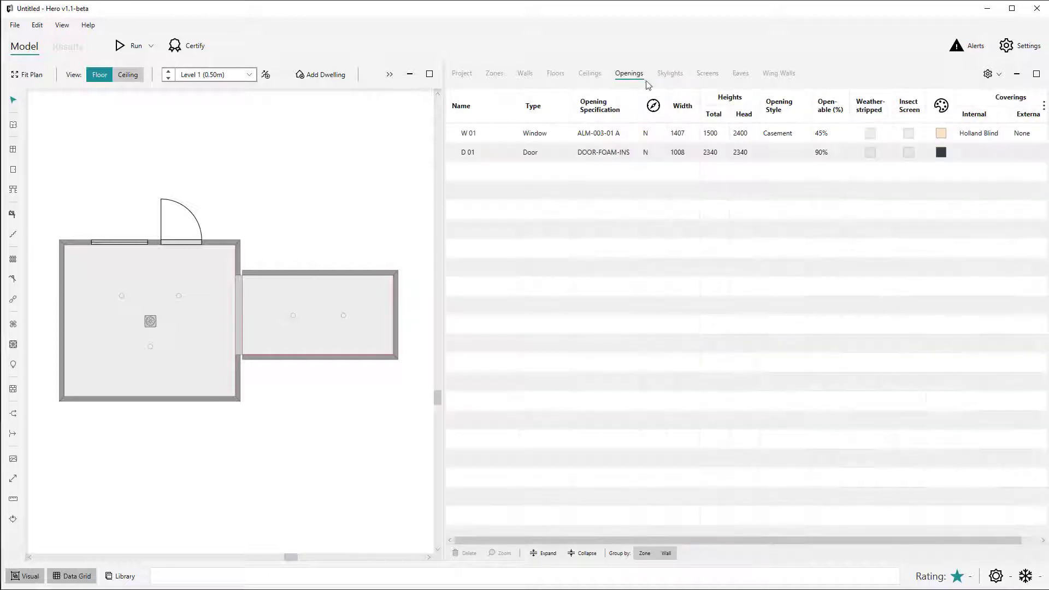
click(783, 133)
click(778, 135)
click(776, 159)
Start a new project without saving the existing one and cancel its construction template setup.
key(ctrl+n)
click(533, 334)
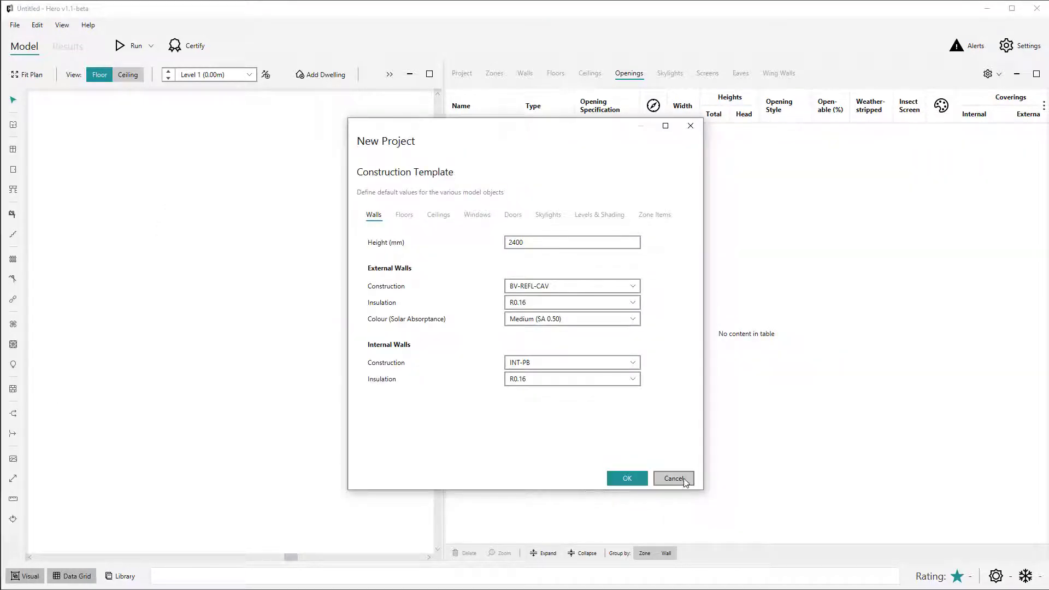
click(683, 483)
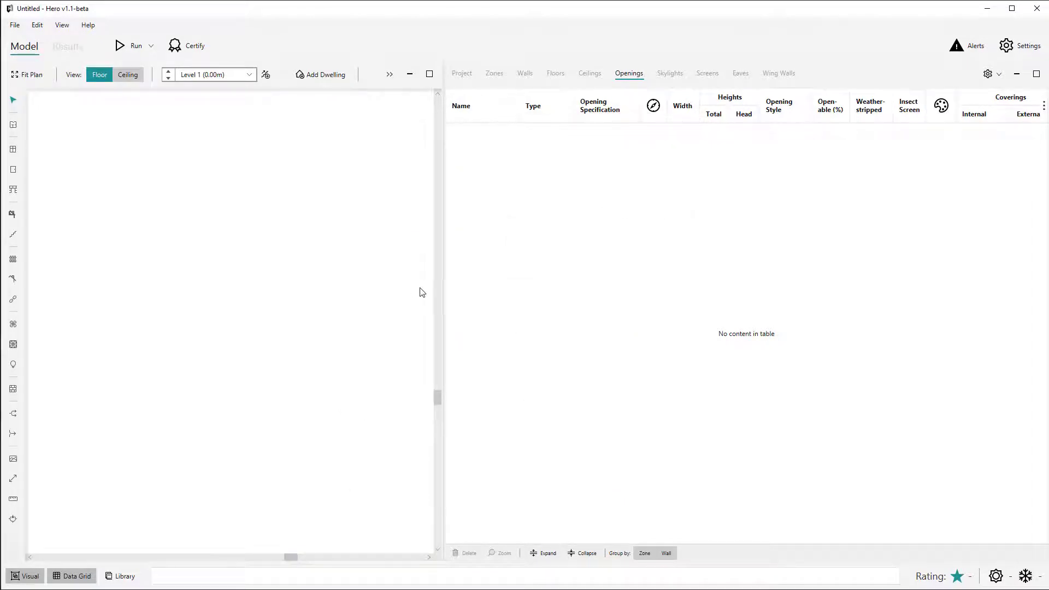
Expand the plan view to fill the workspace and start another new project without saving changes.
key(F11)
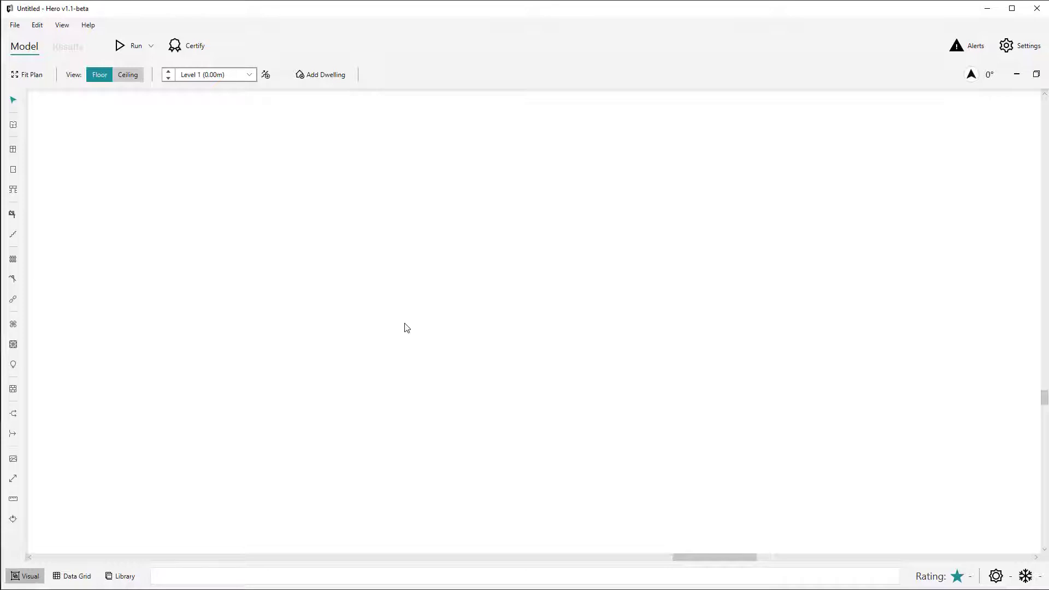
key(ctrl+n)
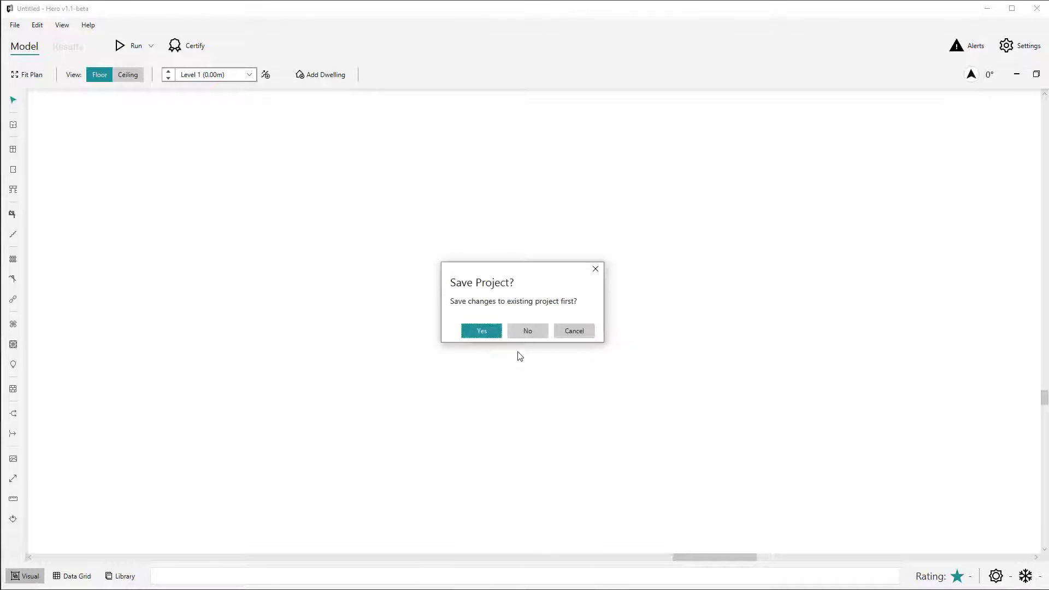
click(524, 332)
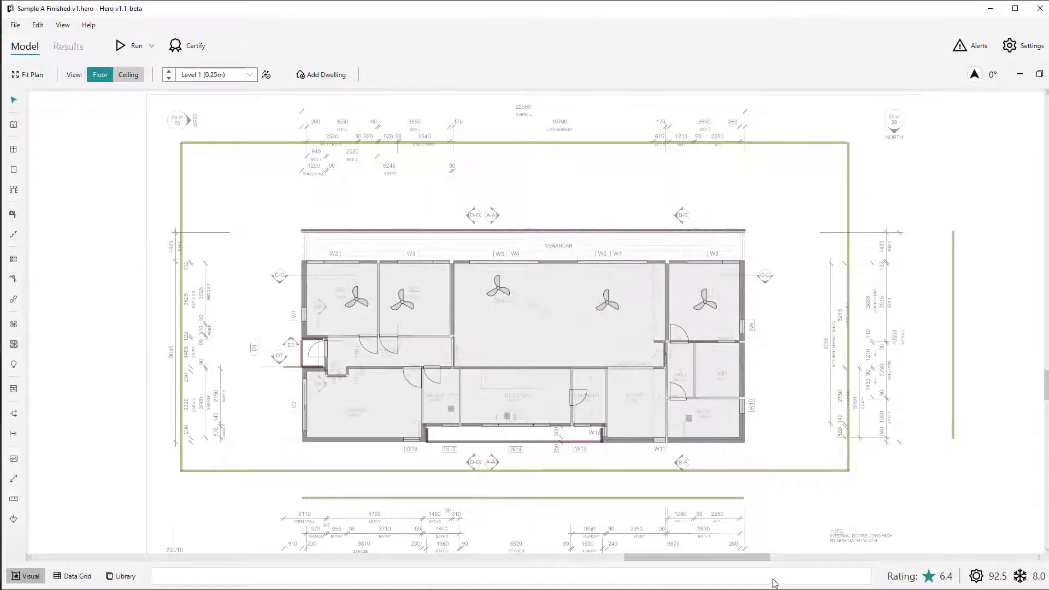
Try postcode 4552 in the sample project's address and restore it to 3000.
mouse_move(897, 582)
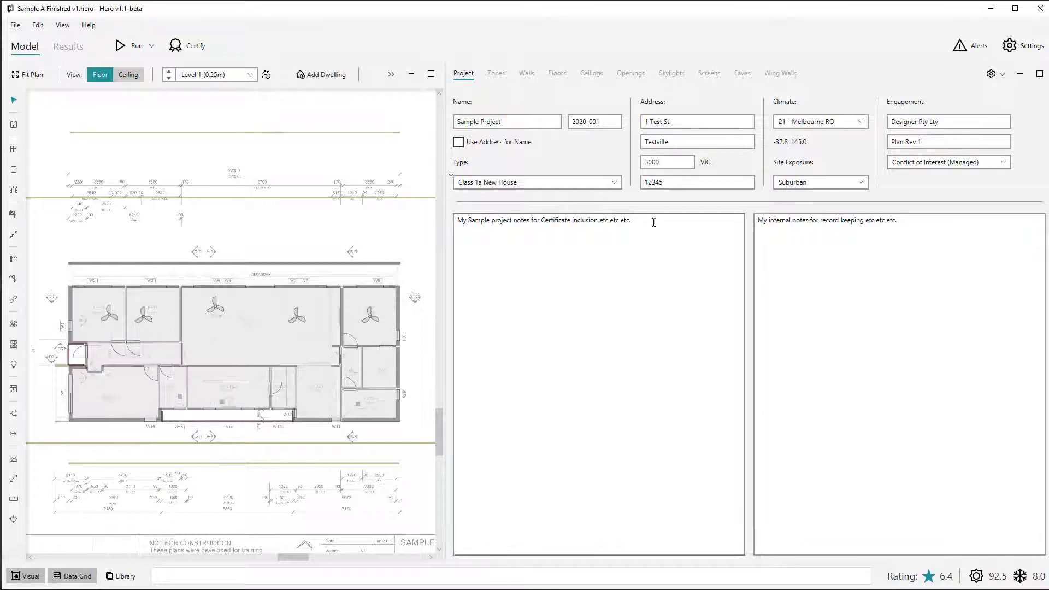
double_click(671, 163)
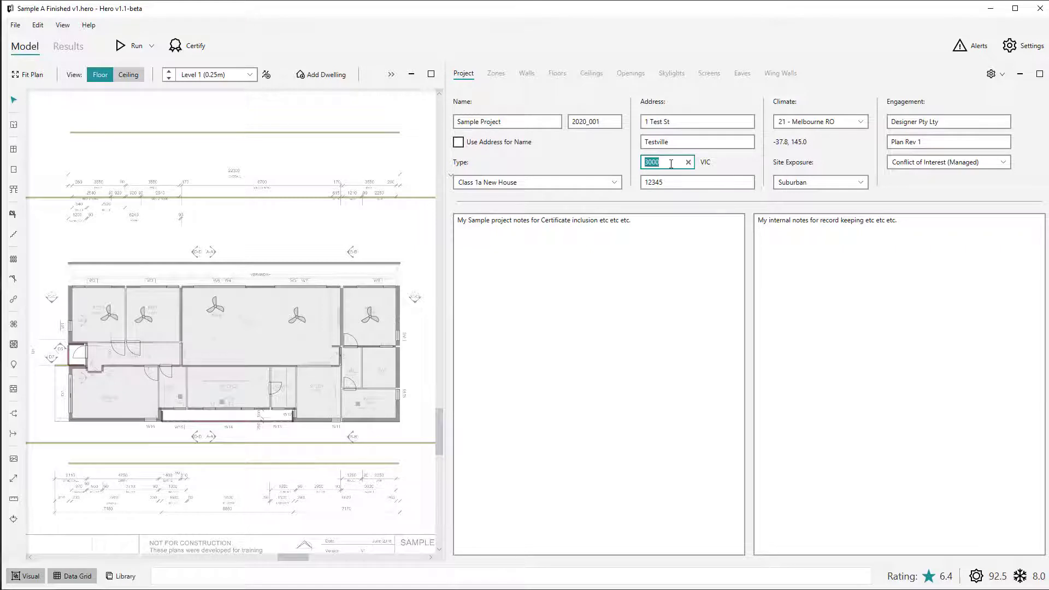
text(4552)
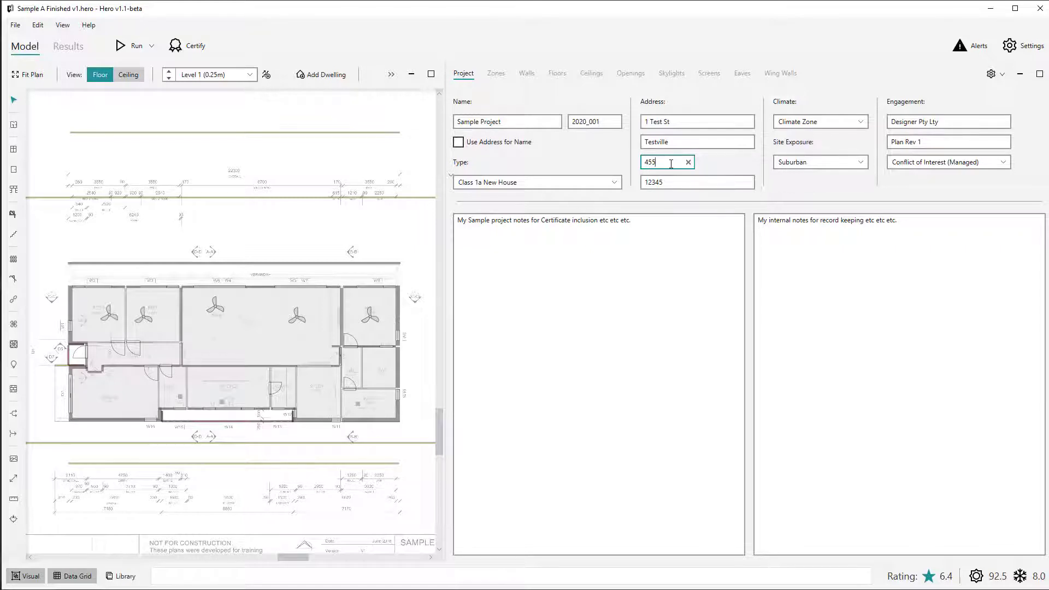
click(760, 159)
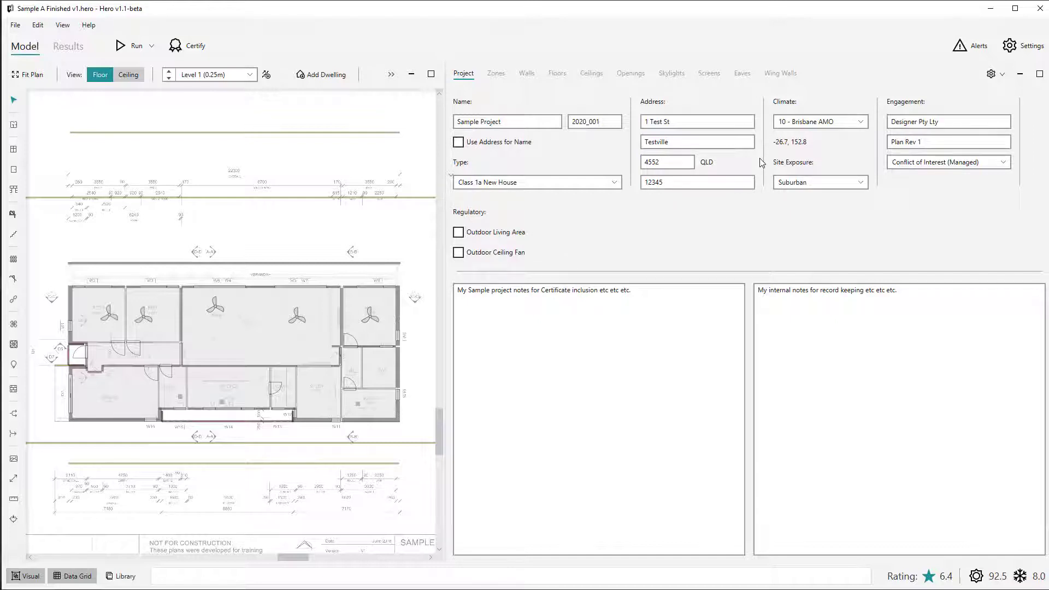
click(685, 164)
click(685, 164)
text(3000)
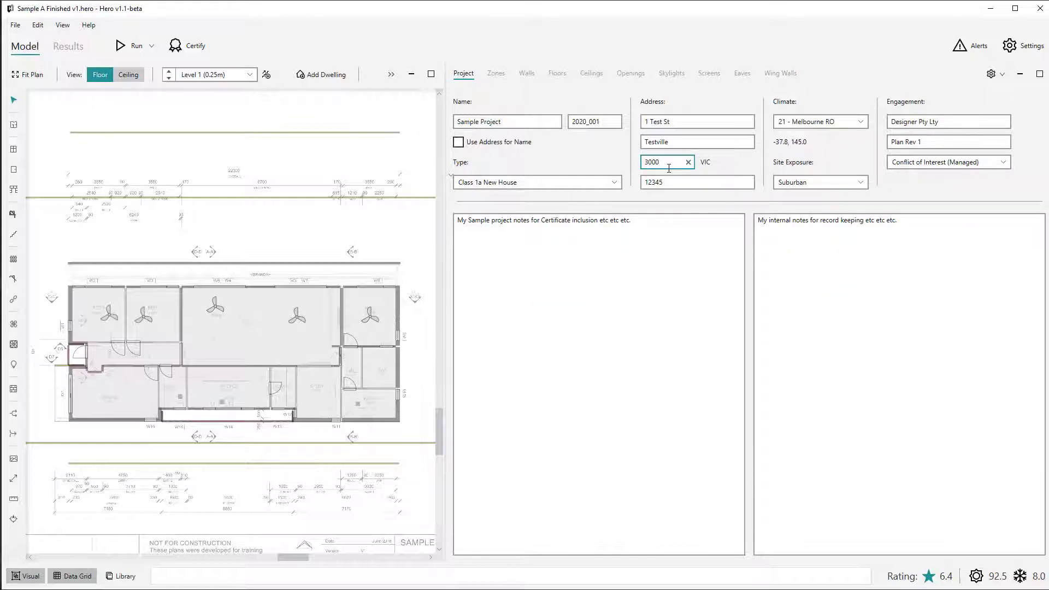
Set the project postcode to 4552 and enable both regulatory options, Outdoor Living Area and Outdoor Ceiling Fan.
double_click(669, 169)
text(4552)
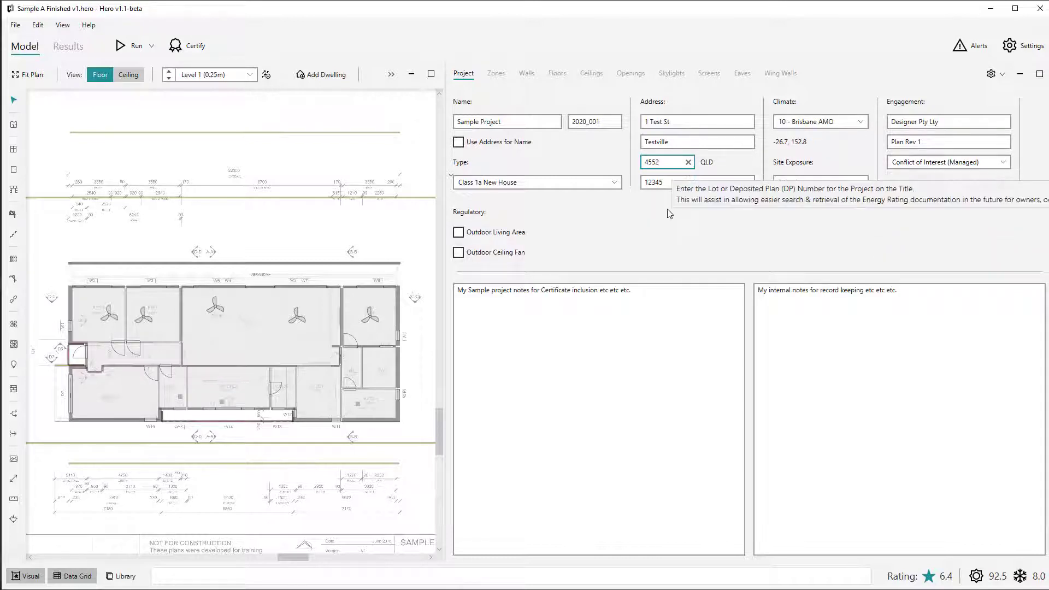
click(459, 234)
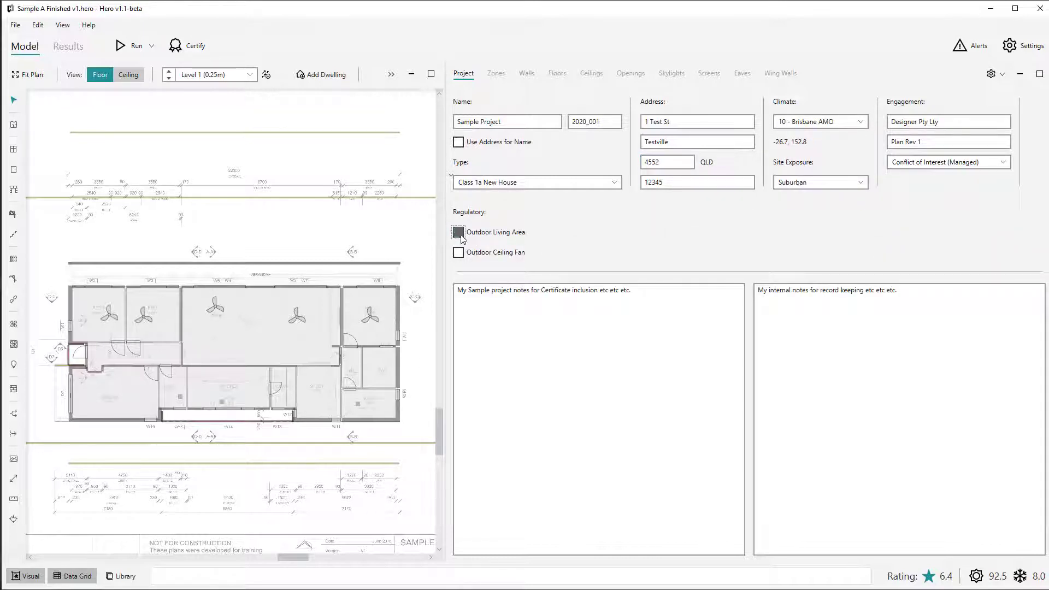
click(460, 256)
click(459, 254)
click(460, 234)
click(458, 253)
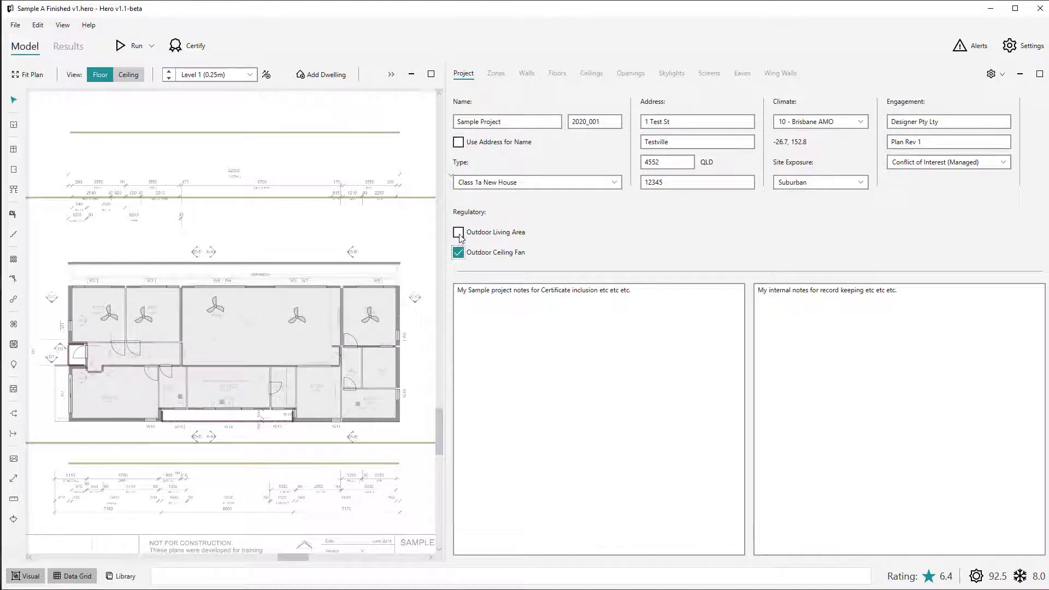
click(458, 233)
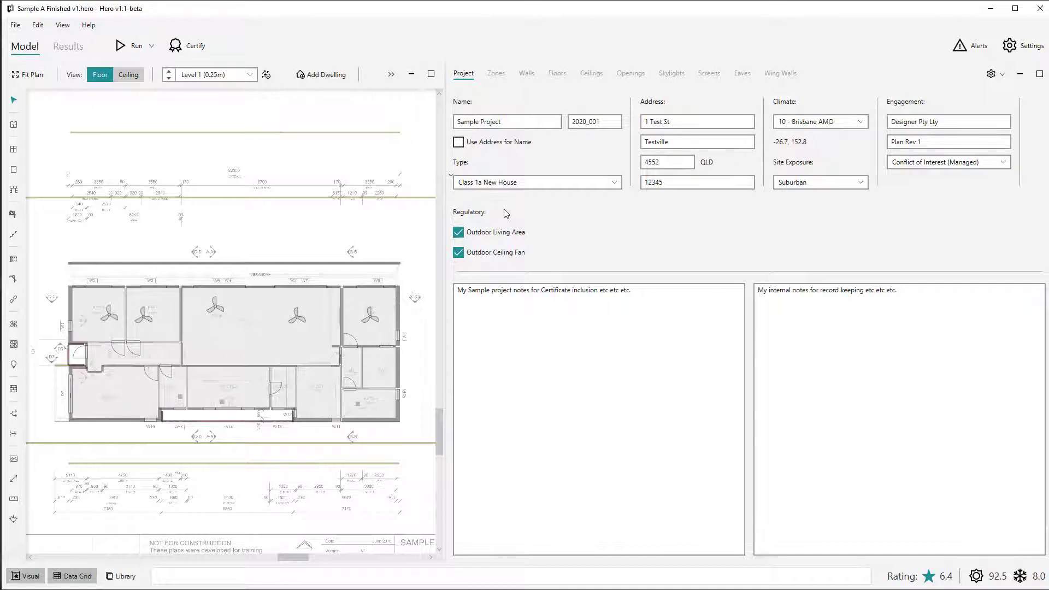
Add a second dwelling to the project and enable Outdoor Living Area for Dwelling 02 in the dwellings table.
mouse_move(484, 236)
click(320, 77)
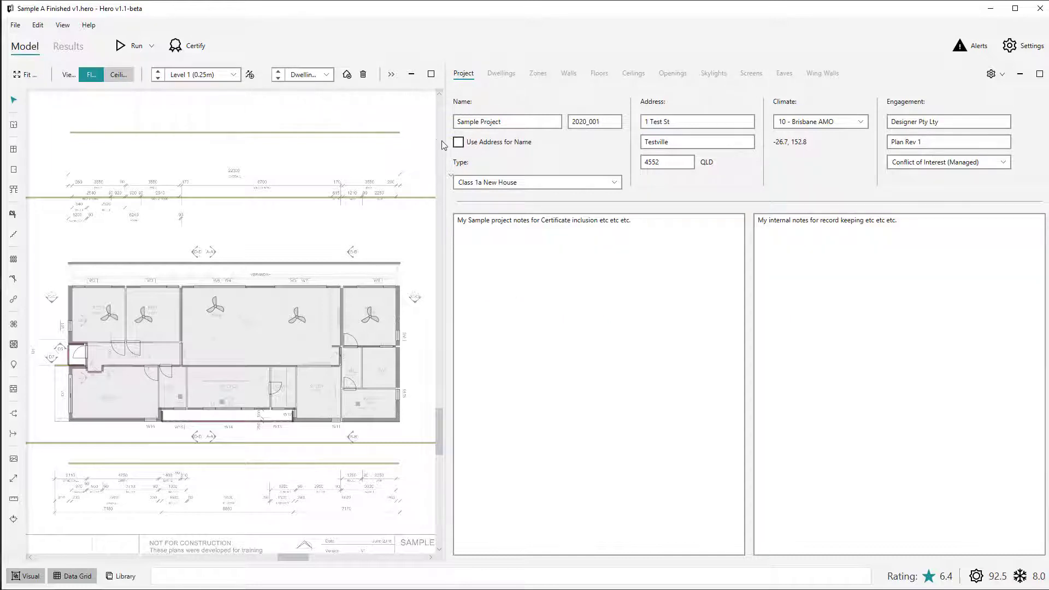
drag(447, 141, 467, 142)
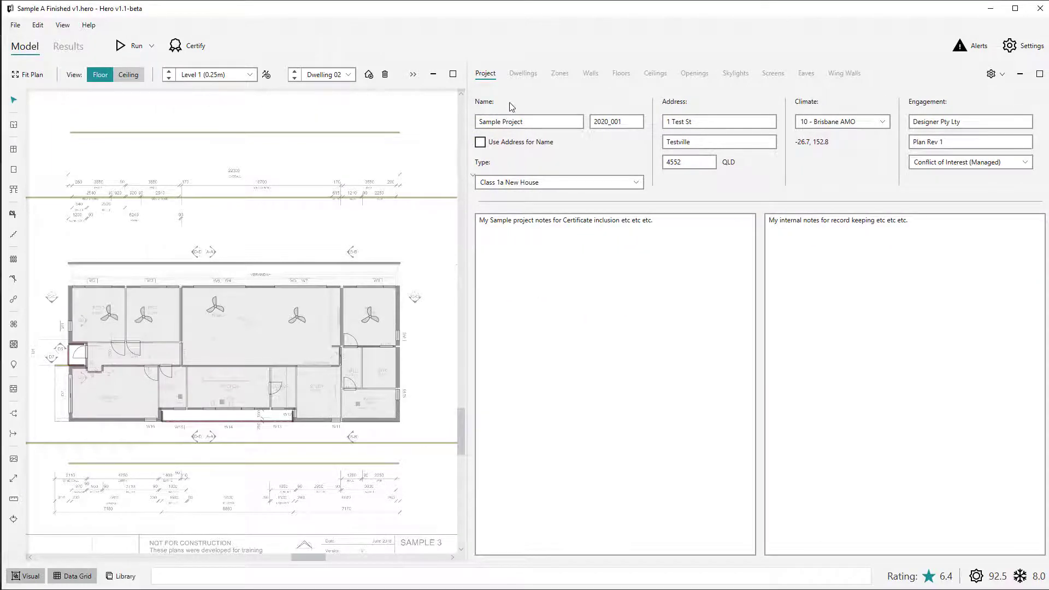
click(524, 77)
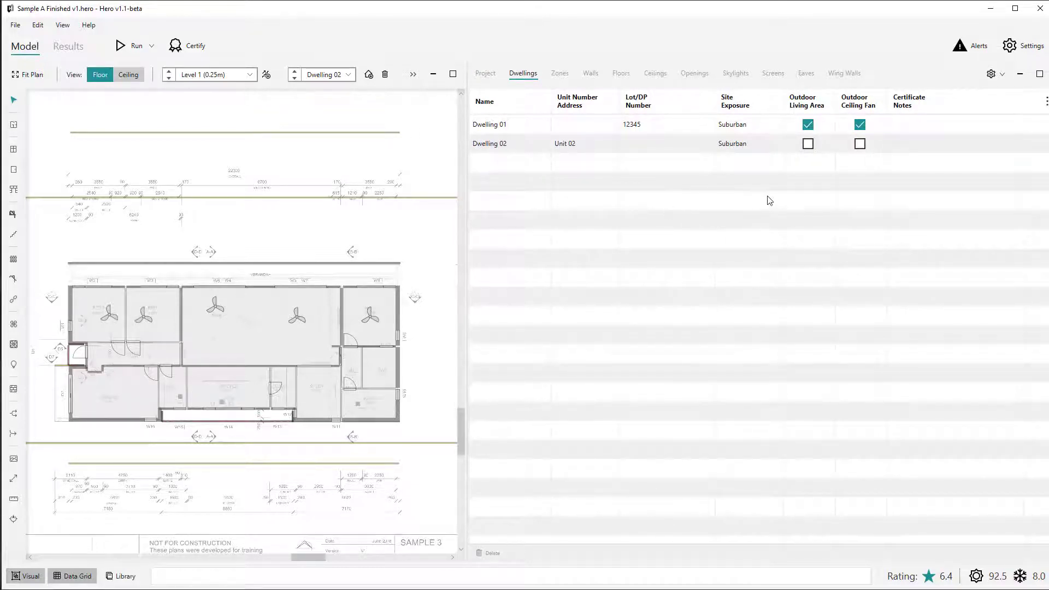
click(809, 144)
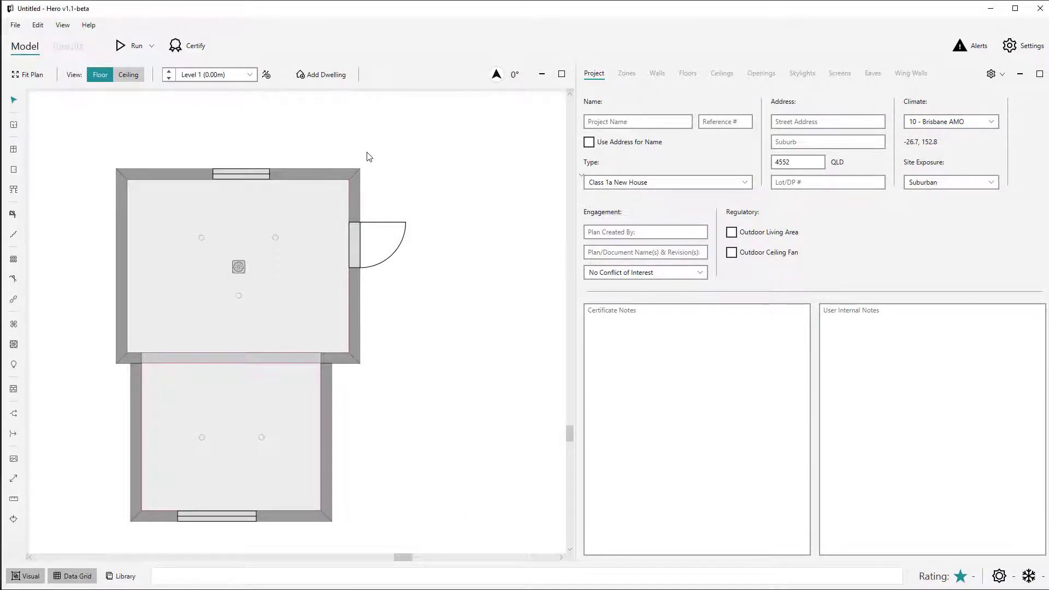
Run the simulation of the two-zone model and check its rating against the ABCB load limits.
click(131, 47)
mouse_move(902, 581)
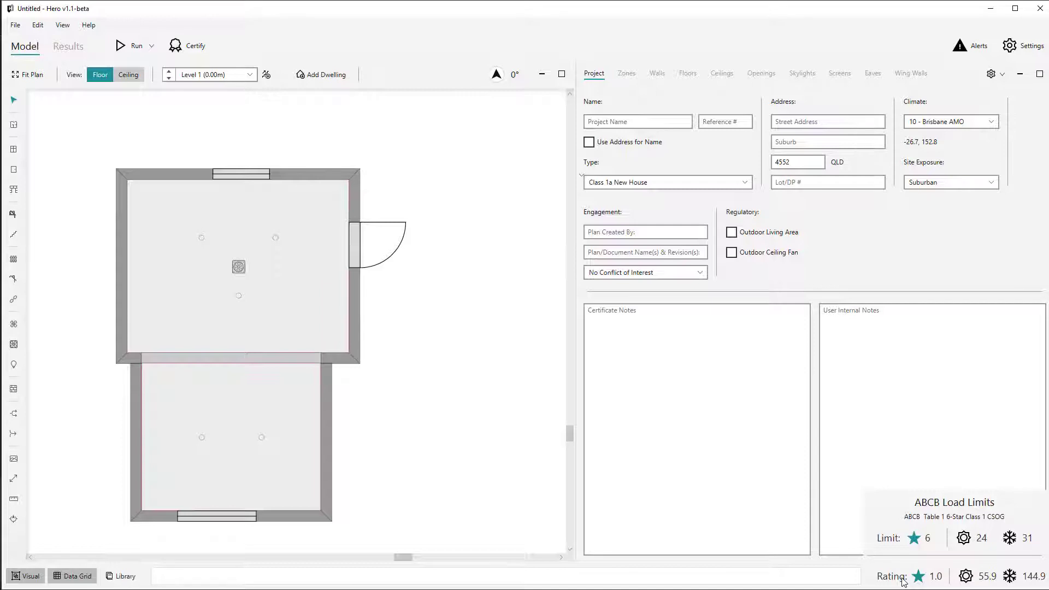
Enable Outdoor Living Area and Outdoor Ceiling Fan for the two-zone project, rerun the simulation and check the load limits again.
click(731, 233)
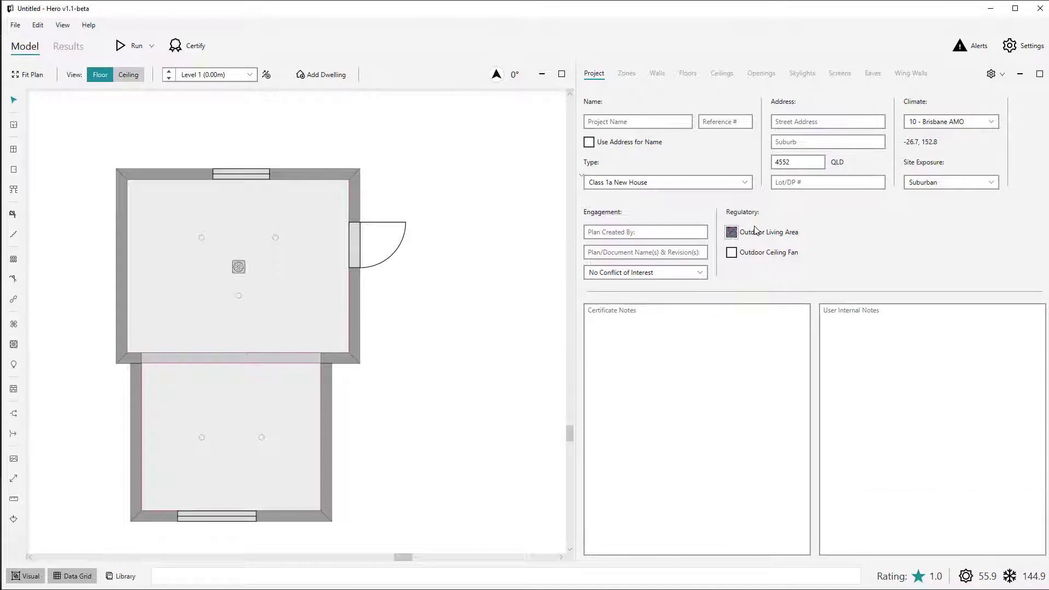
click(746, 256)
click(134, 46)
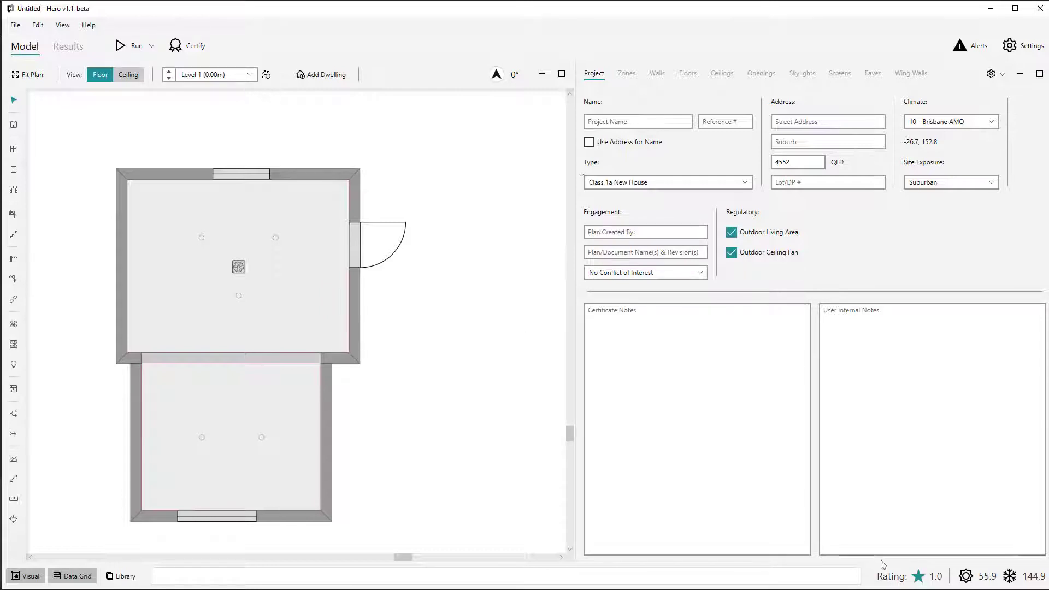
mouse_move(924, 584)
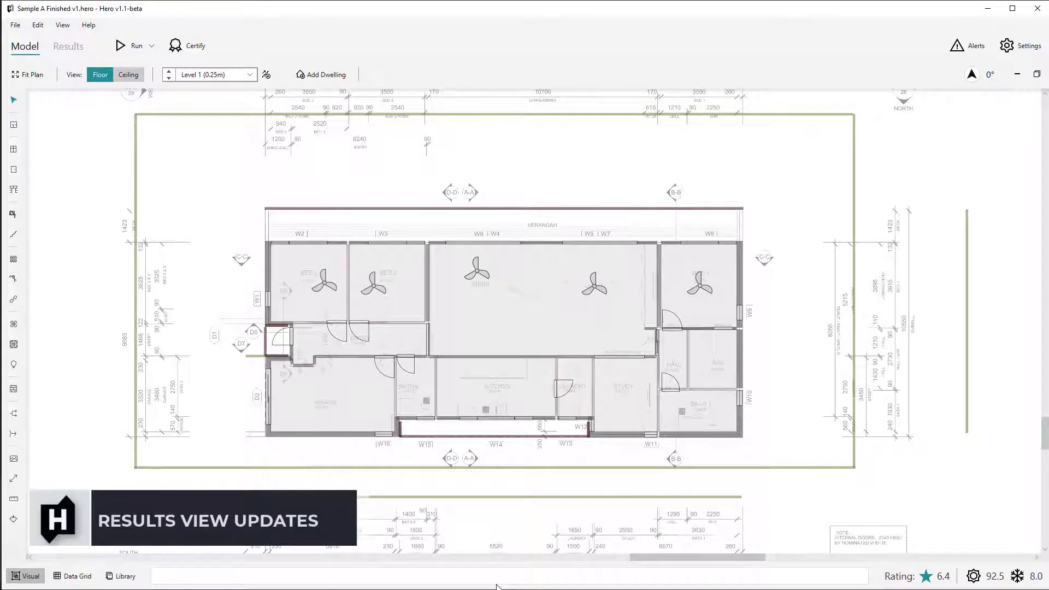
Open the results of the Sample A project and review the summary, zone table and energy charts.
click(72, 52)
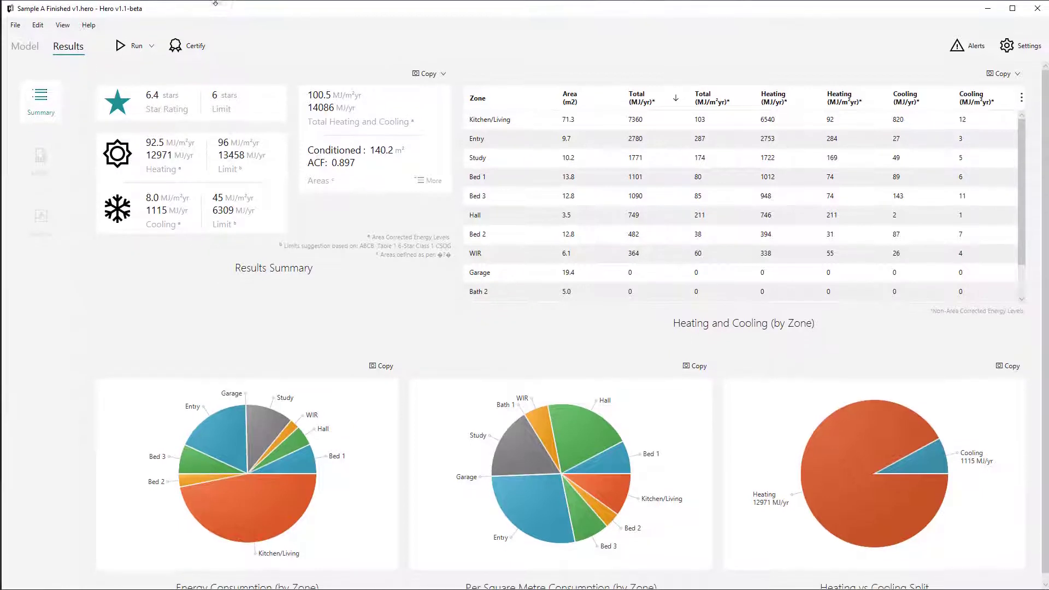
scroll(254, 467, down, 1)
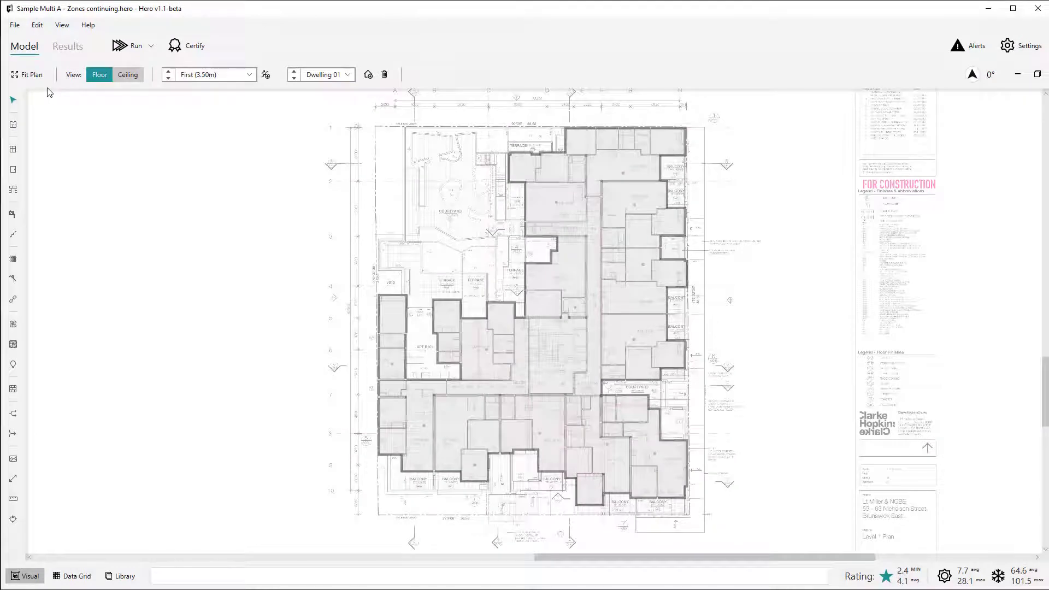
Open the results of the Sample Multi A project and view the results for Dwelling 03 and Dwelling 09.
click(61, 49)
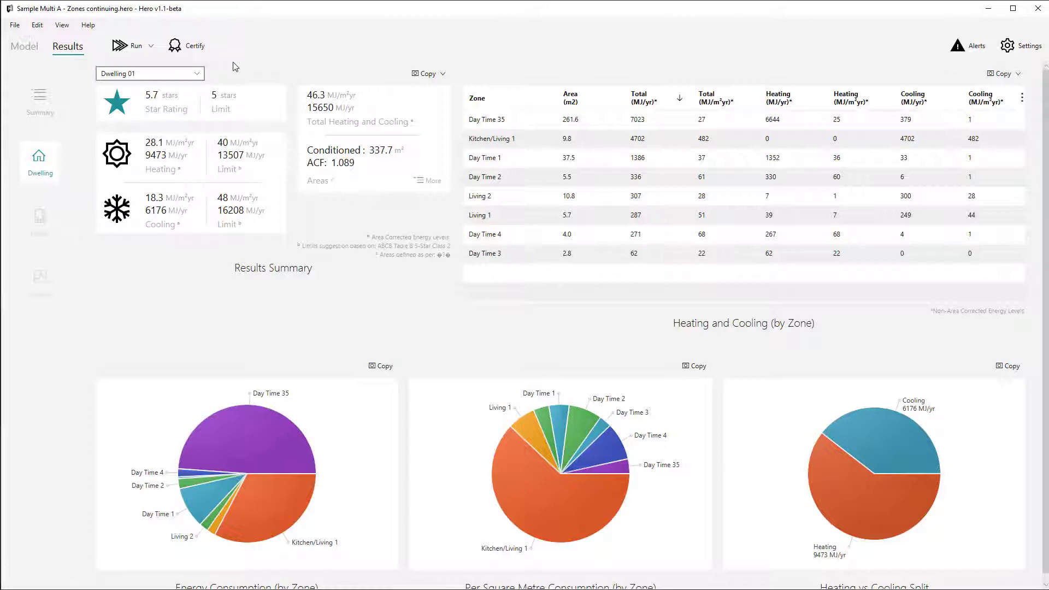
click(196, 75)
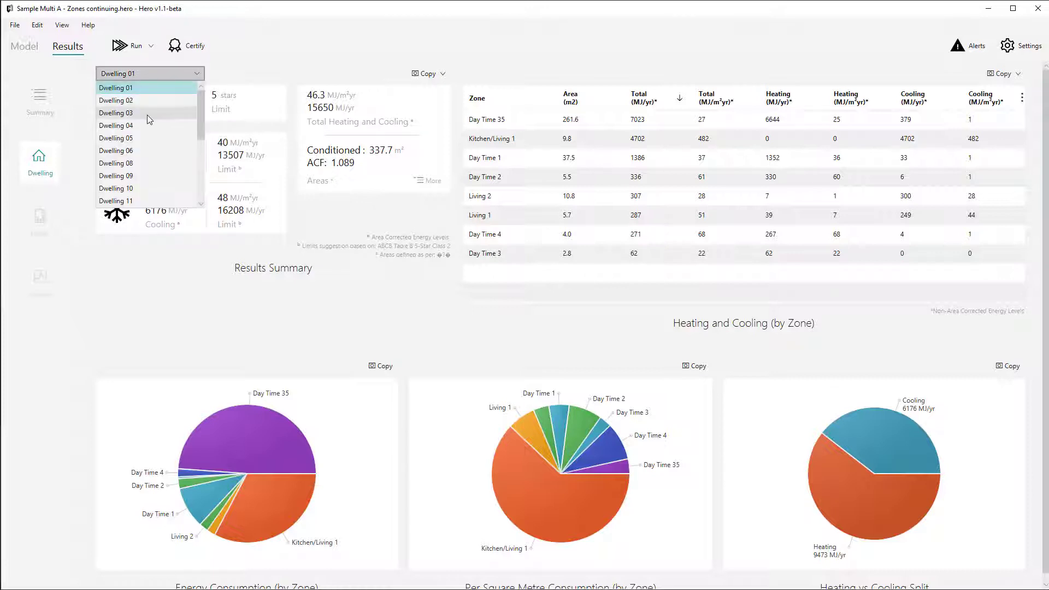
click(146, 114)
click(163, 78)
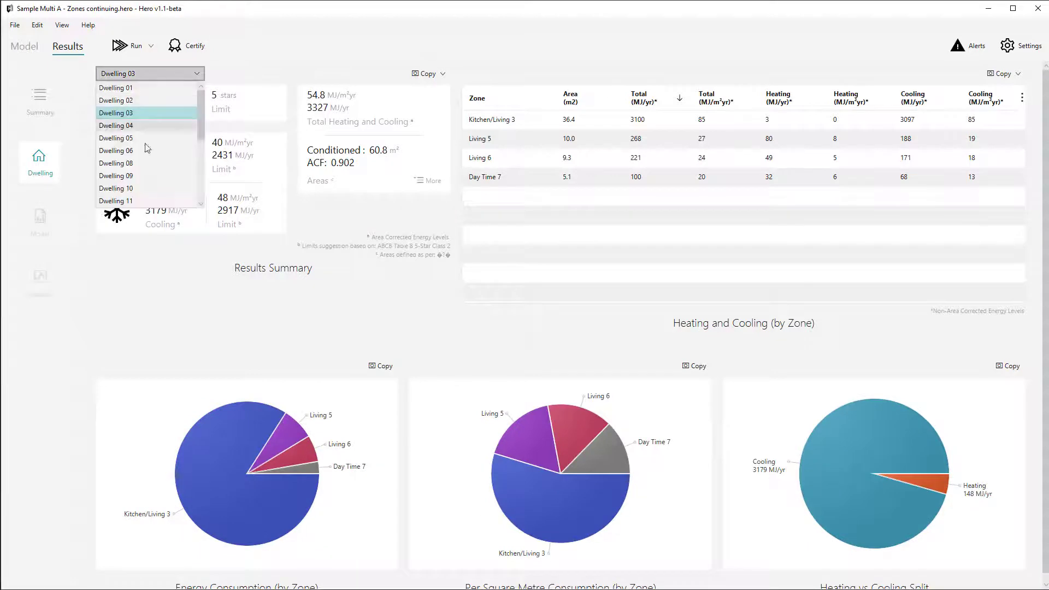
click(137, 178)
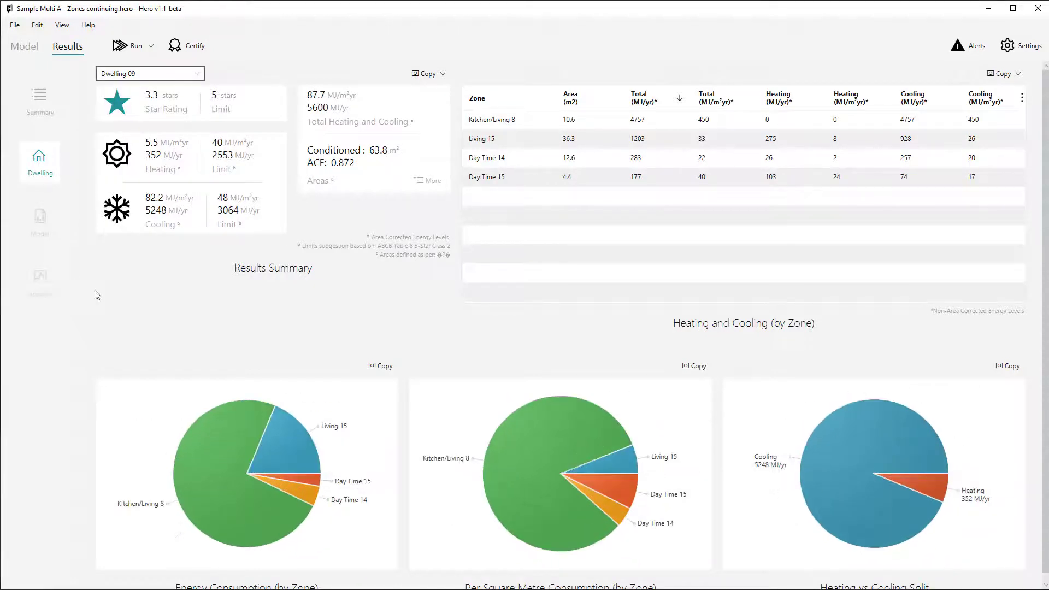
Review the results summary for all dwellings and read through the heating and cooling table by dwelling.
click(40, 100)
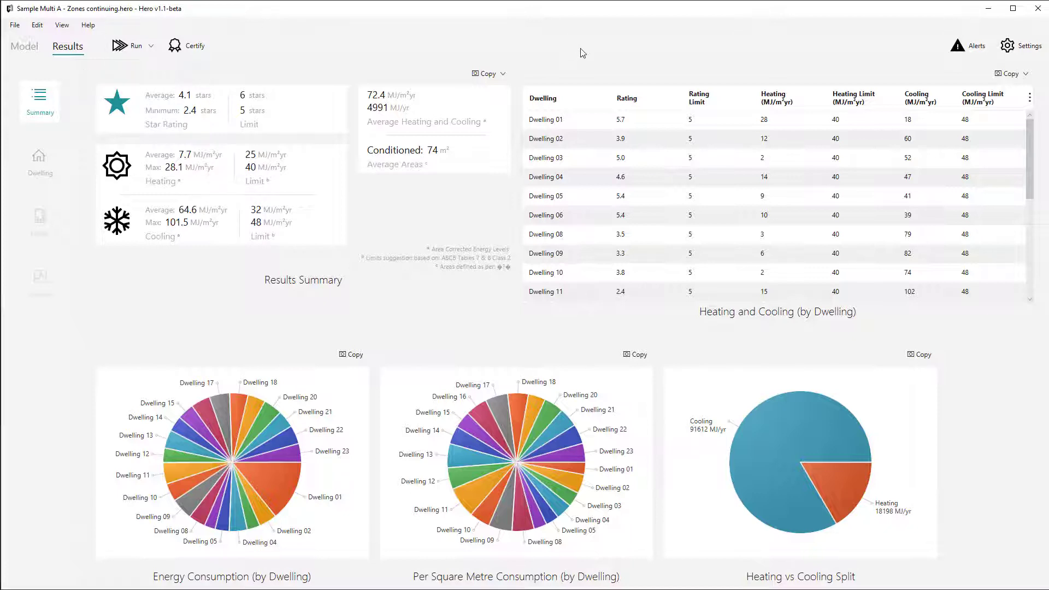
scroll(599, 202, down, 5)
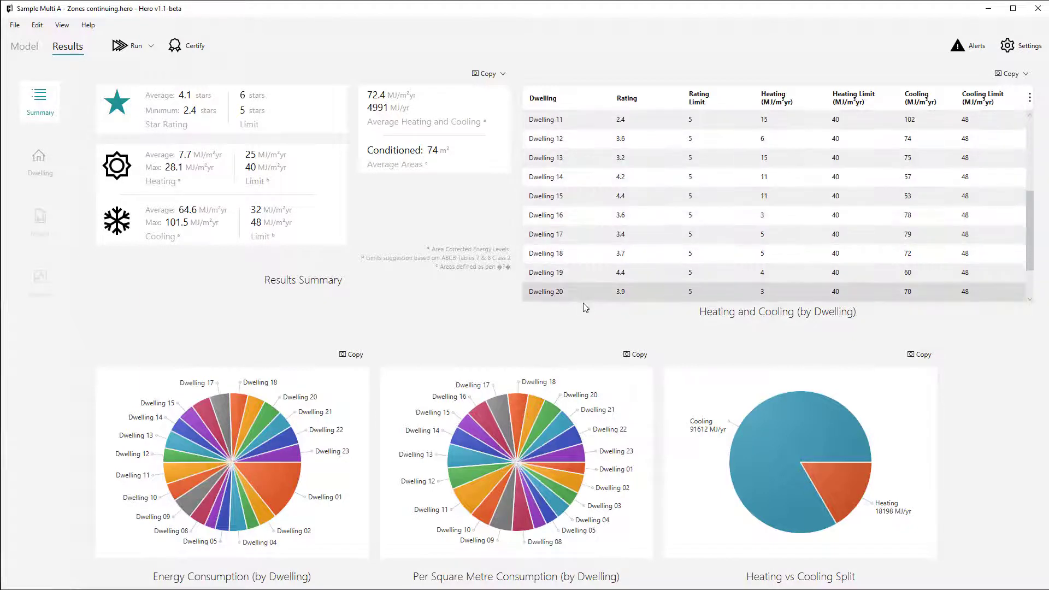
scroll(601, 245, down, 2)
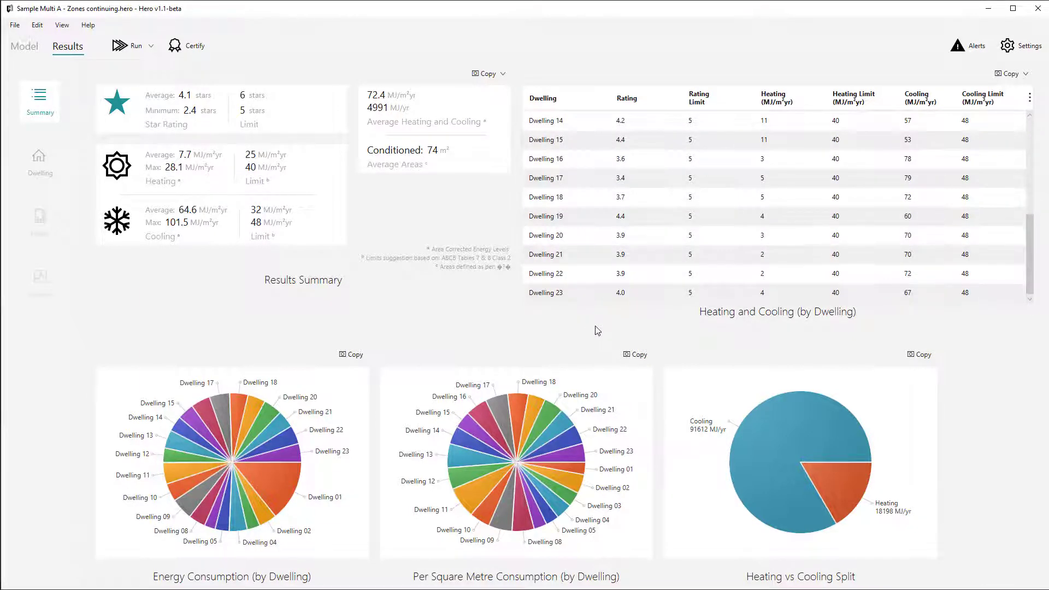
scroll(601, 243, up, 2)
scroll(601, 246, up, 5)
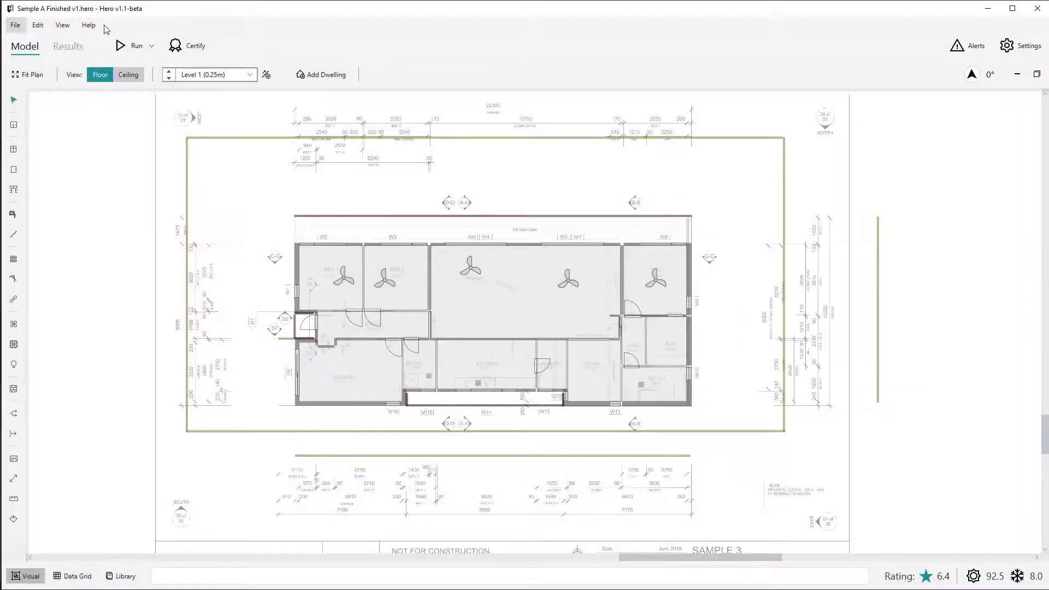
Open the Sample A project's results and examine the full area breakdown in the results summary.
click(72, 53)
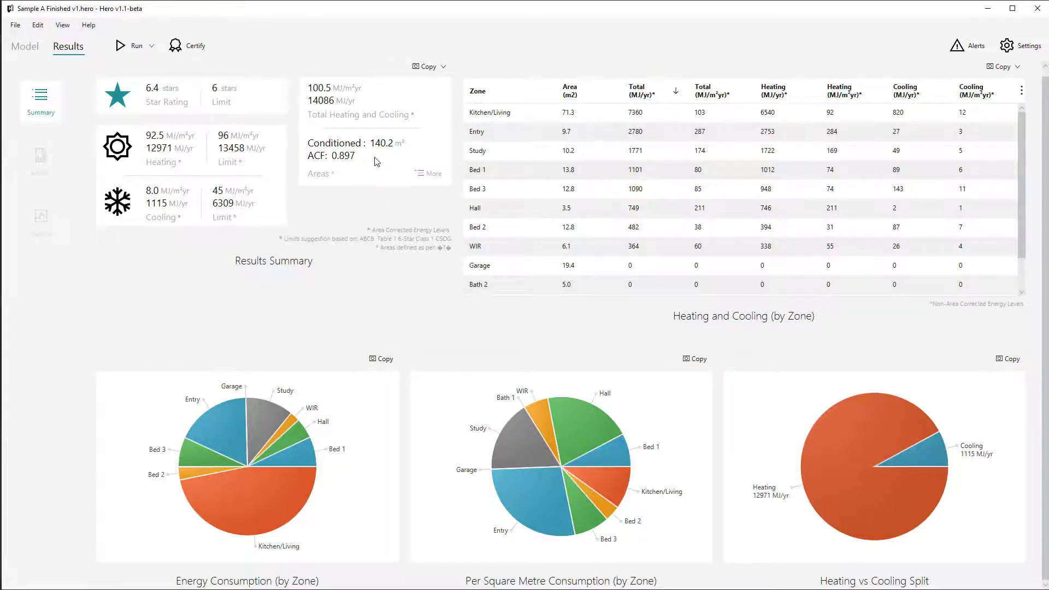
click(422, 173)
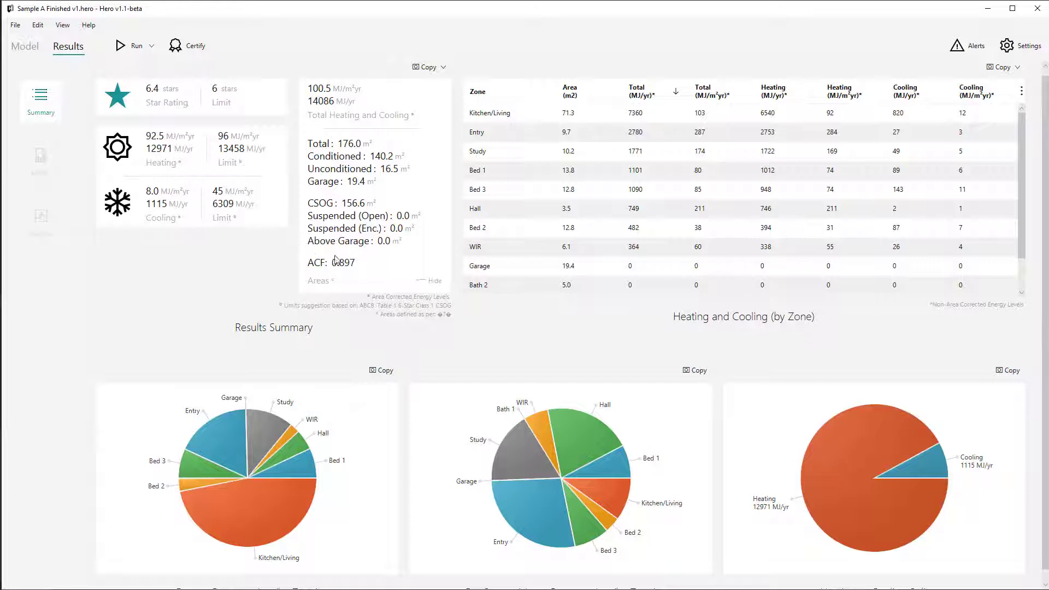
click(428, 281)
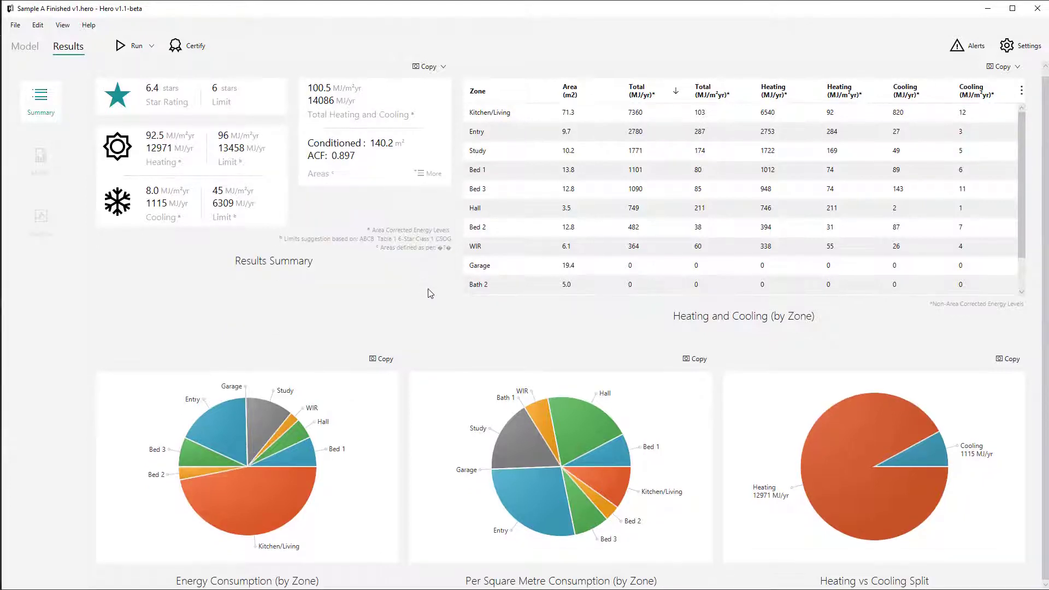
Copy the Sample A results summary as an image and paste it into the Excel sheet at cell H7.
click(443, 68)
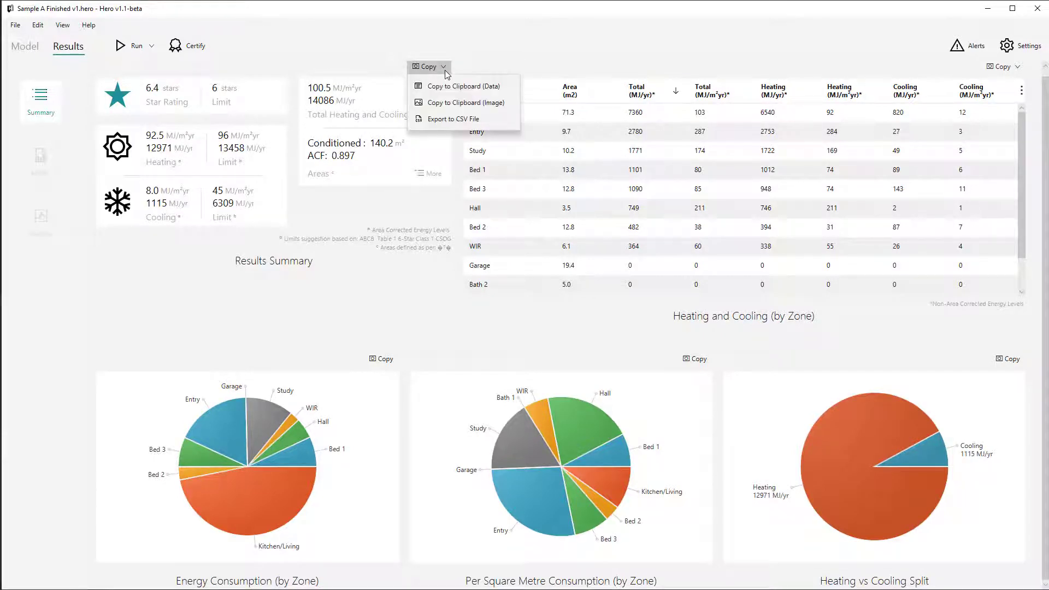
click(444, 108)
key(alt+Tab)
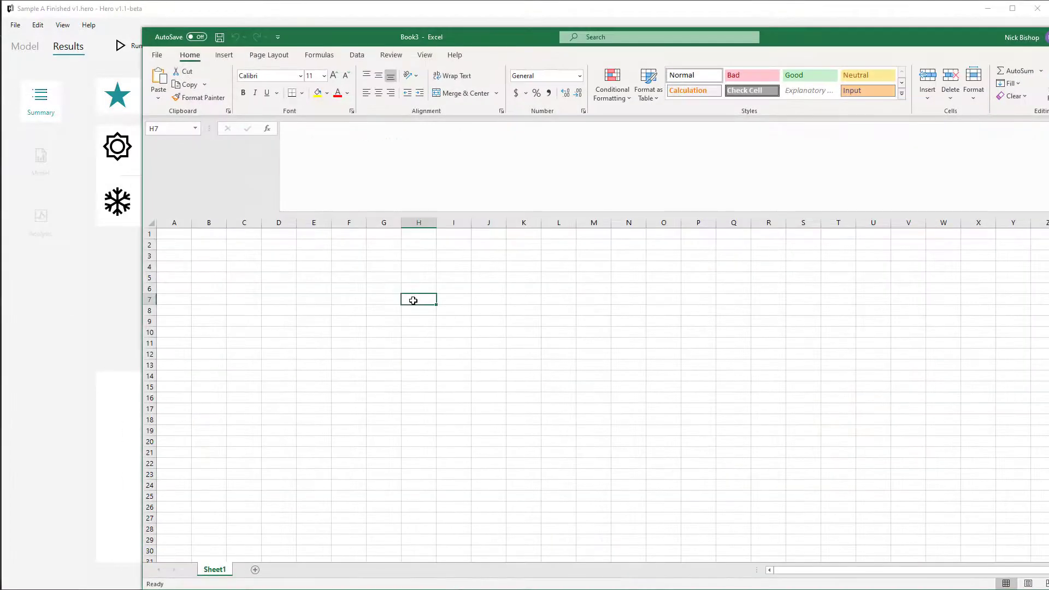
key(ctrl+v)
click(113, 276)
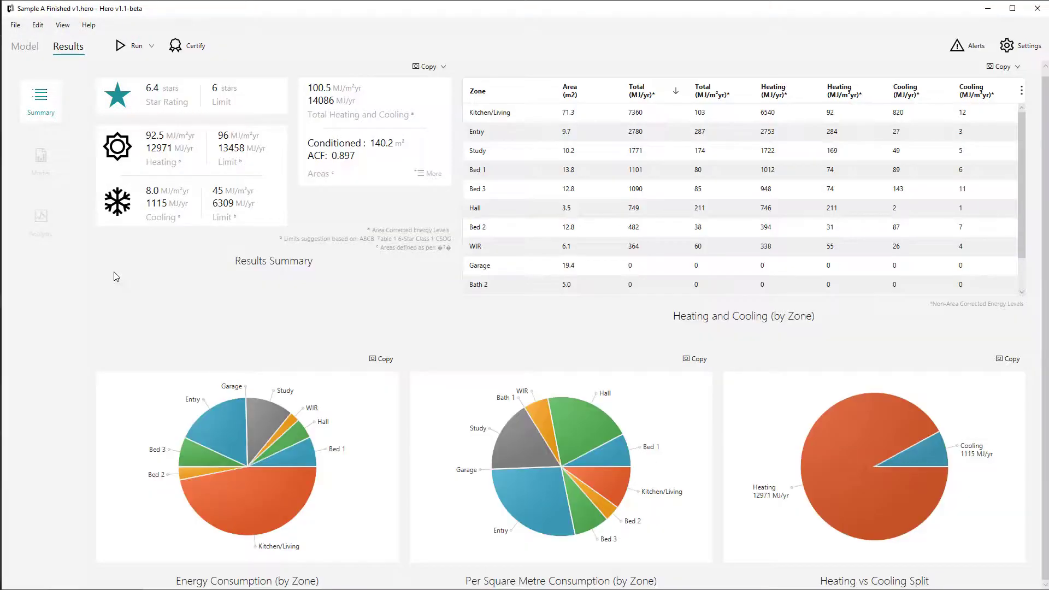
Copy the Sample A results summary as data and paste it into the Excel sheet at cell H22.
click(427, 66)
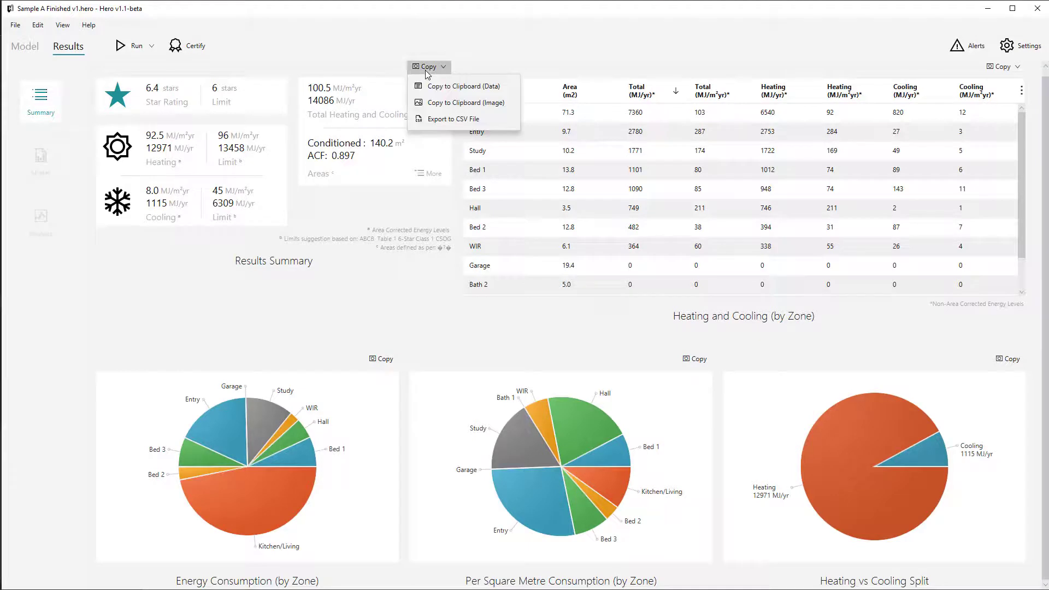
click(448, 87)
key(alt+Tab)
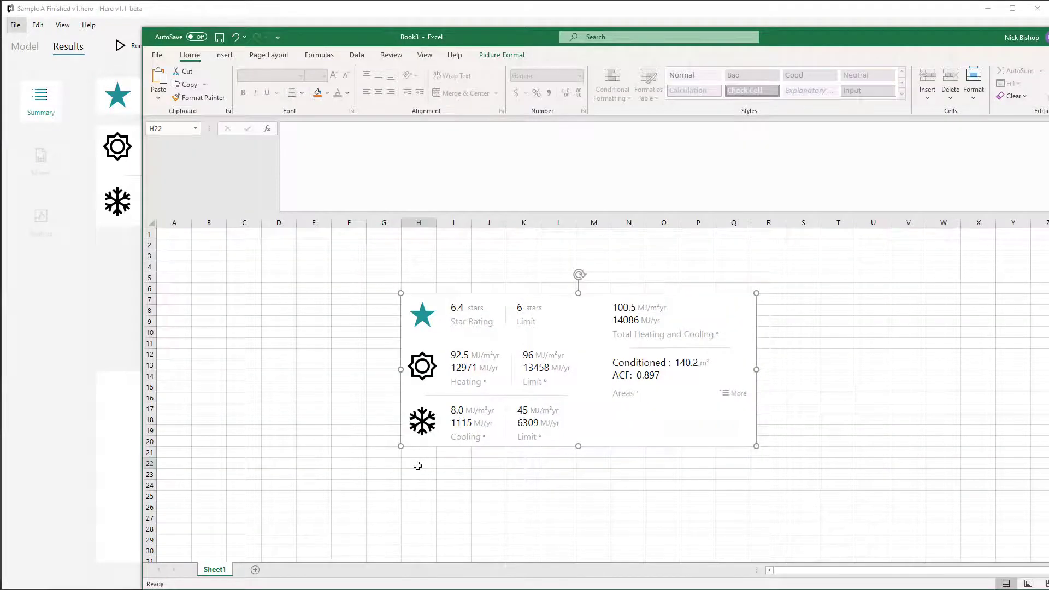
click(418, 465)
key(ctrl+v)
click(321, 359)
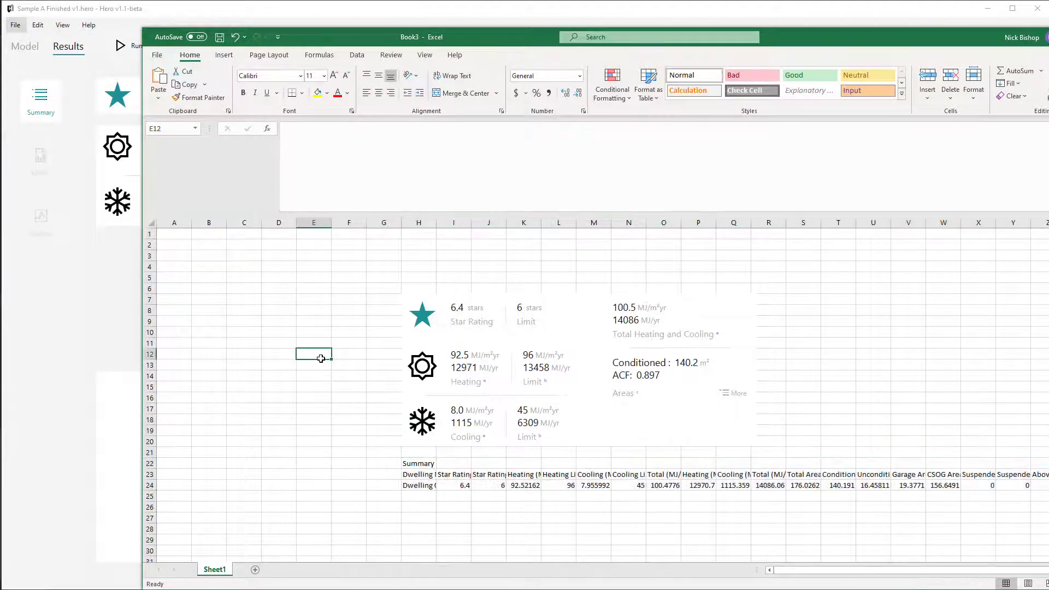
Switch back to Hero and export the results summary to a CSV file named test.
key(alt+Tab)
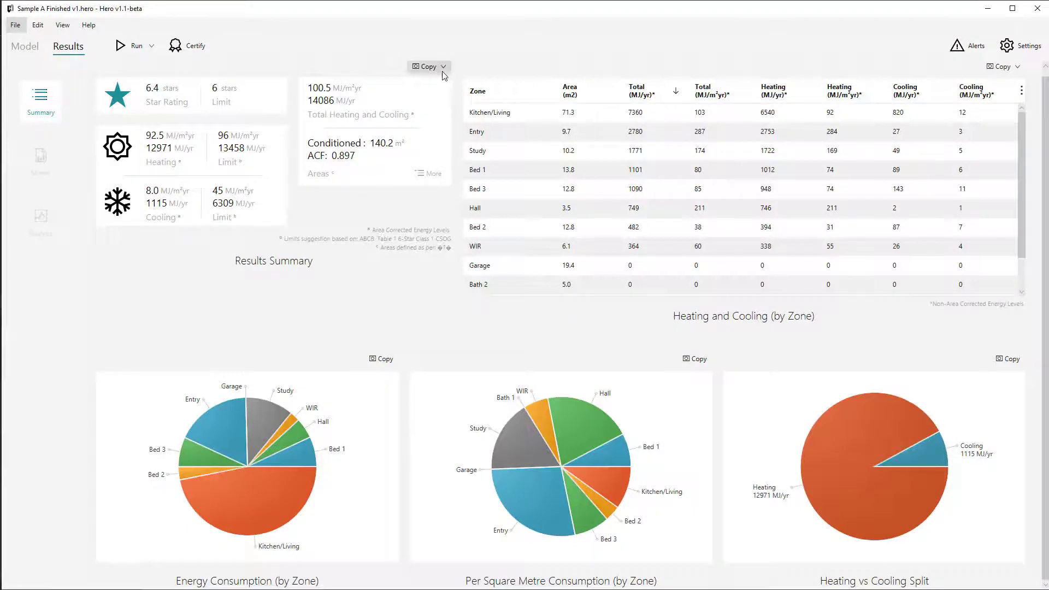
click(429, 66)
click(446, 121)
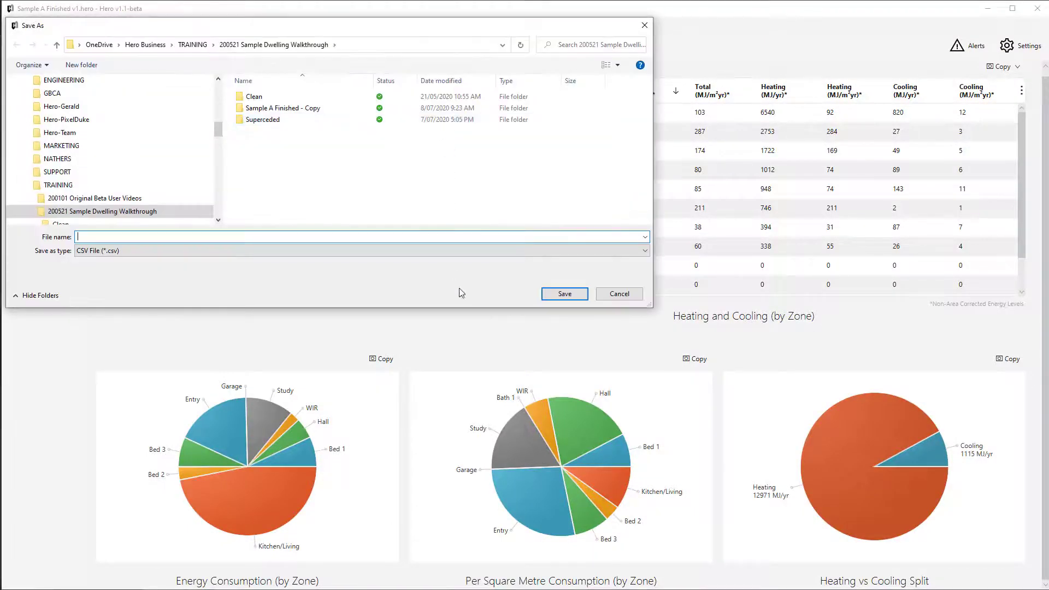
text(test)
click(552, 297)
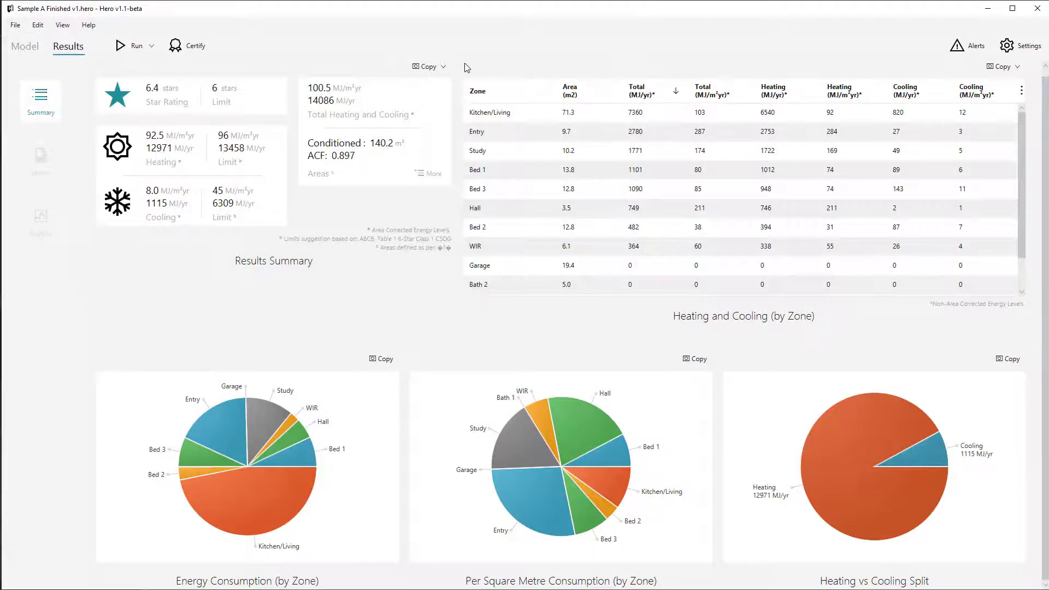
Copy the data of the heating and cooling table by zone and paste it into the Excel sheet at cell H27.
click(444, 68)
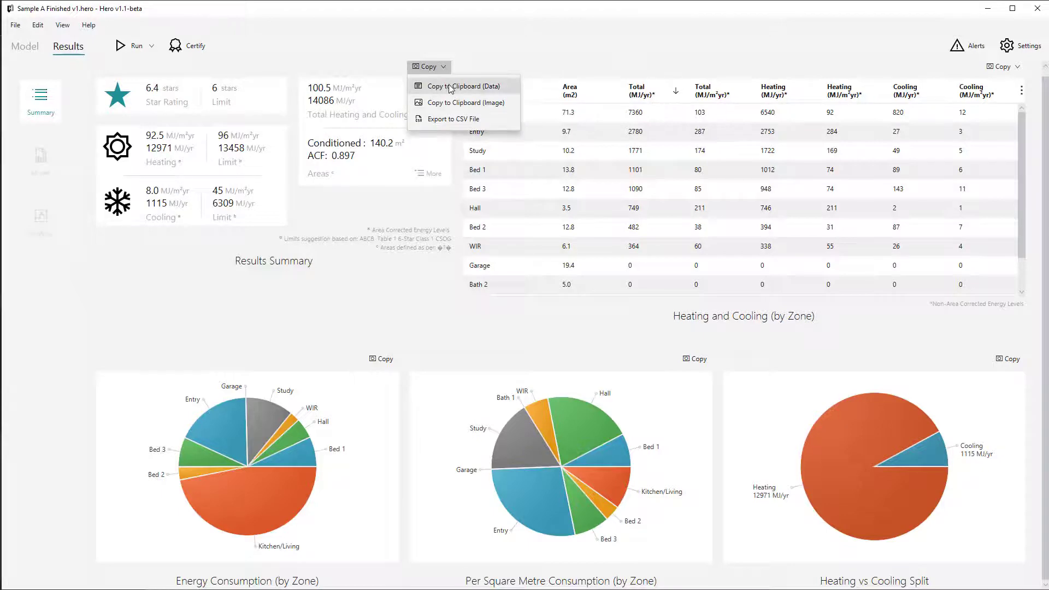
click(450, 88)
click(1003, 66)
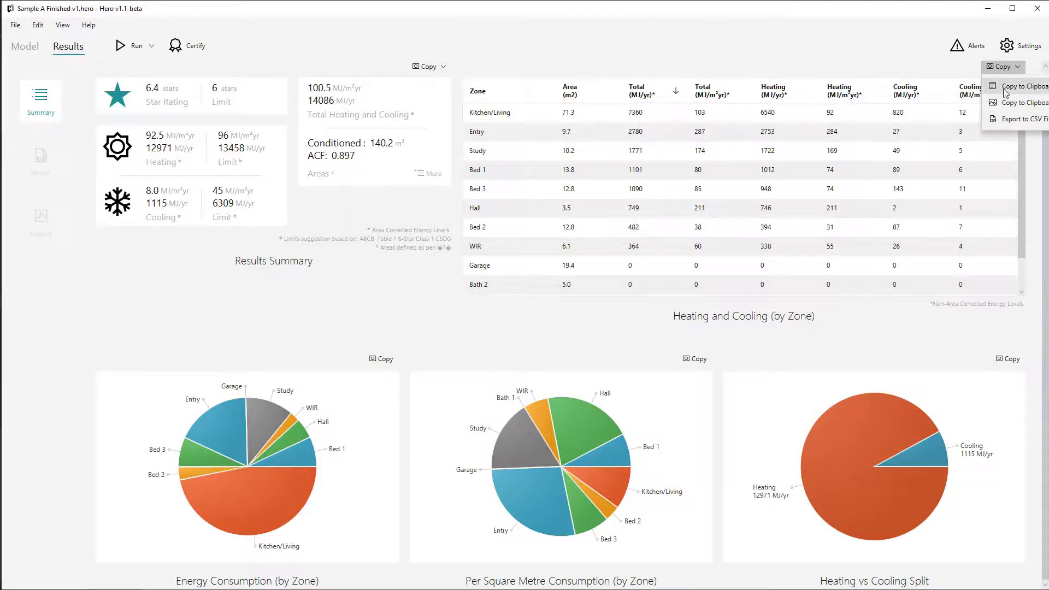
click(1006, 92)
key(alt+Tab)
scroll(470, 500, down, 1)
click(427, 485)
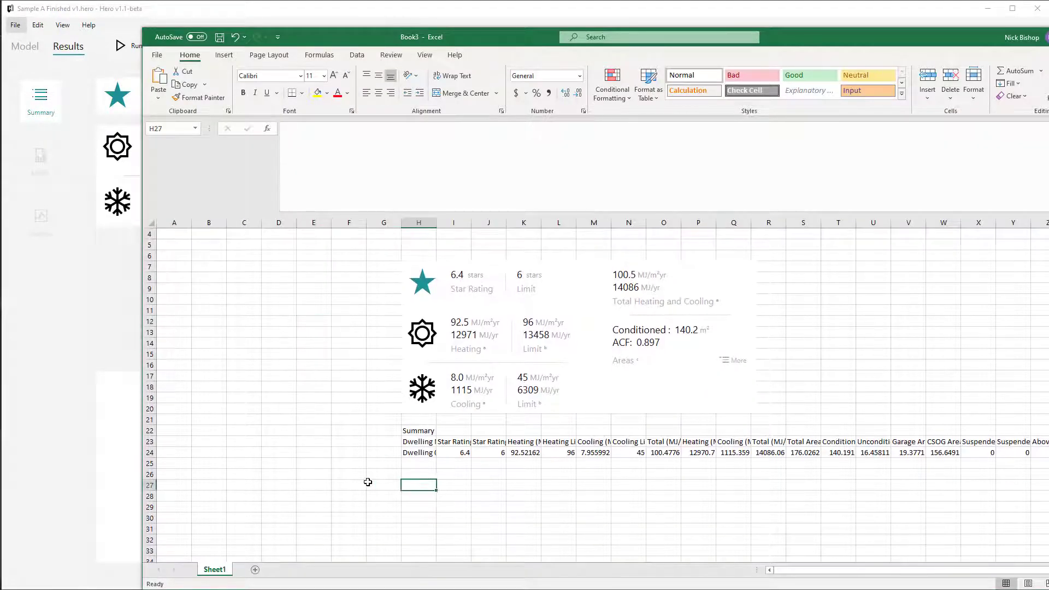
key(ctrl+v)
scroll(312, 399, down, 2)
click(313, 404)
scroll(314, 406, down, 1)
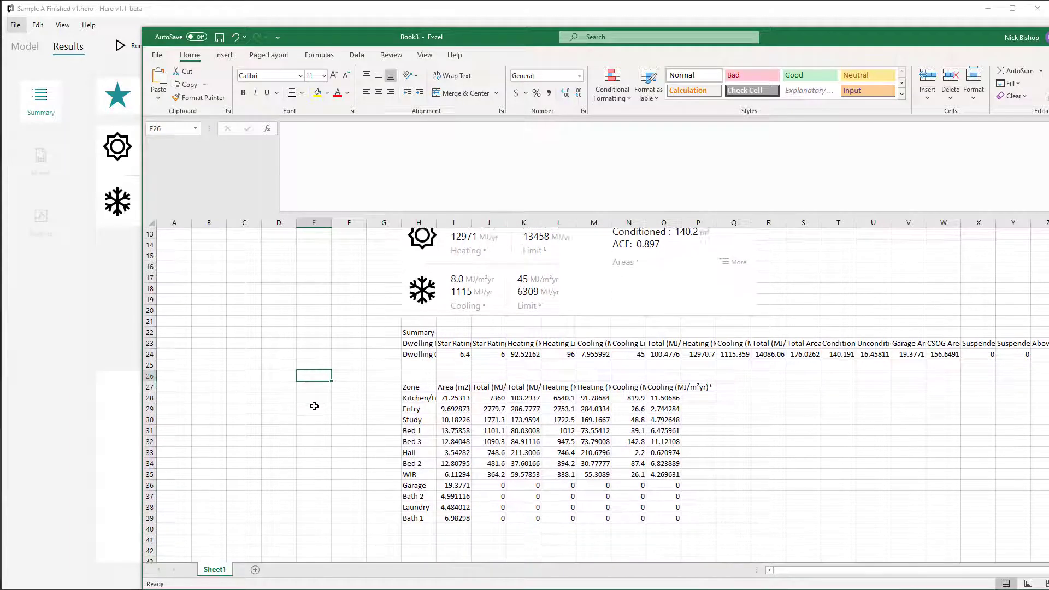
scroll(315, 406, down, 1)
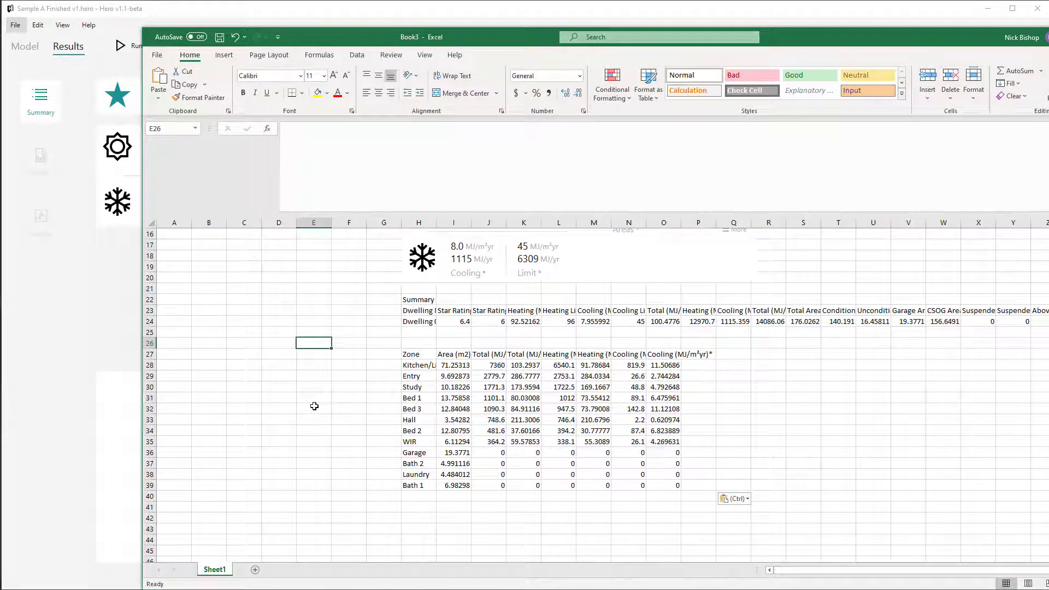
Widen columns L and V in the Excel sheet to fit the Heating Limit and Garage Area headings.
click(556, 313)
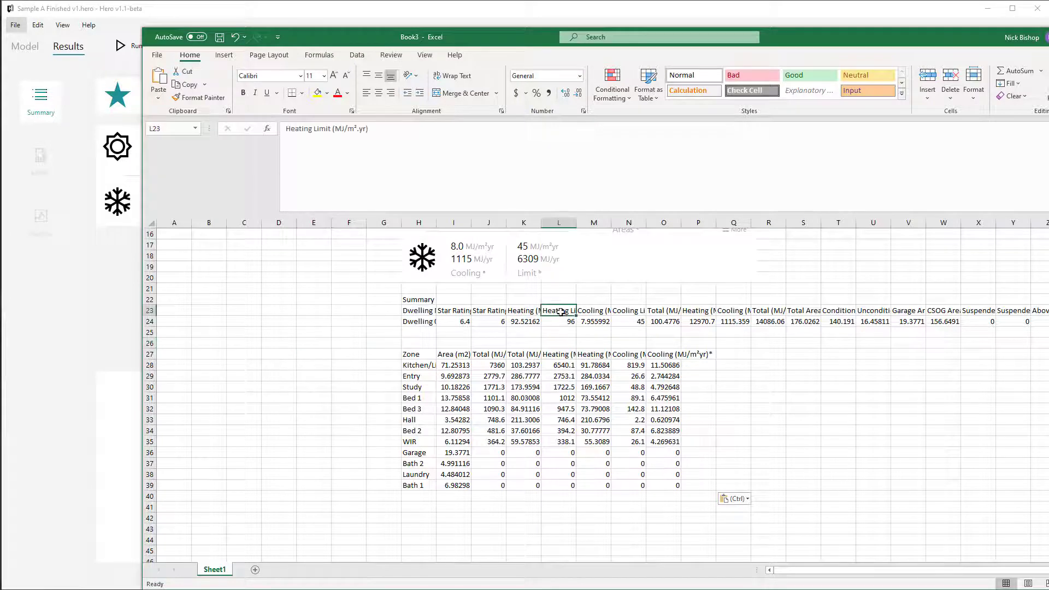
drag(576, 223, 597, 222)
click(935, 312)
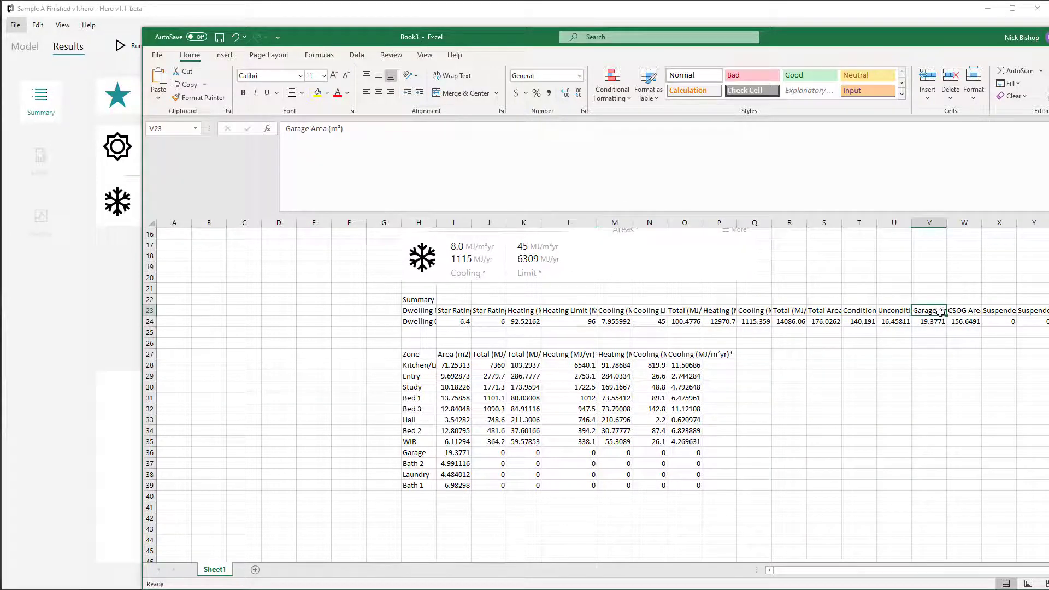
drag(947, 222, 970, 224)
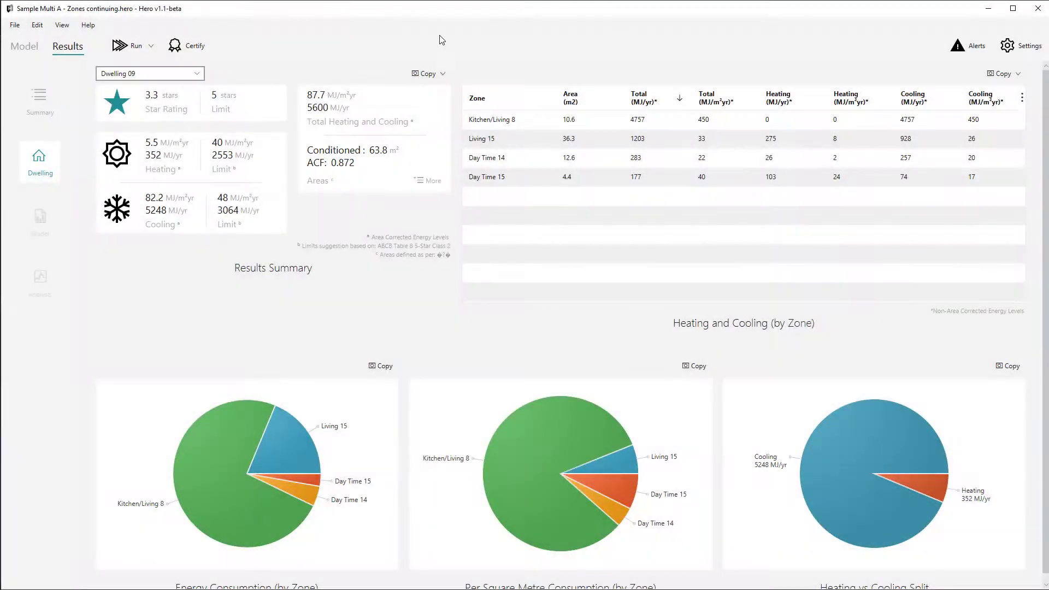
Copy the Sample Multi A results summary as data, paste it into Excel at cell R35 and widen column R.
click(429, 73)
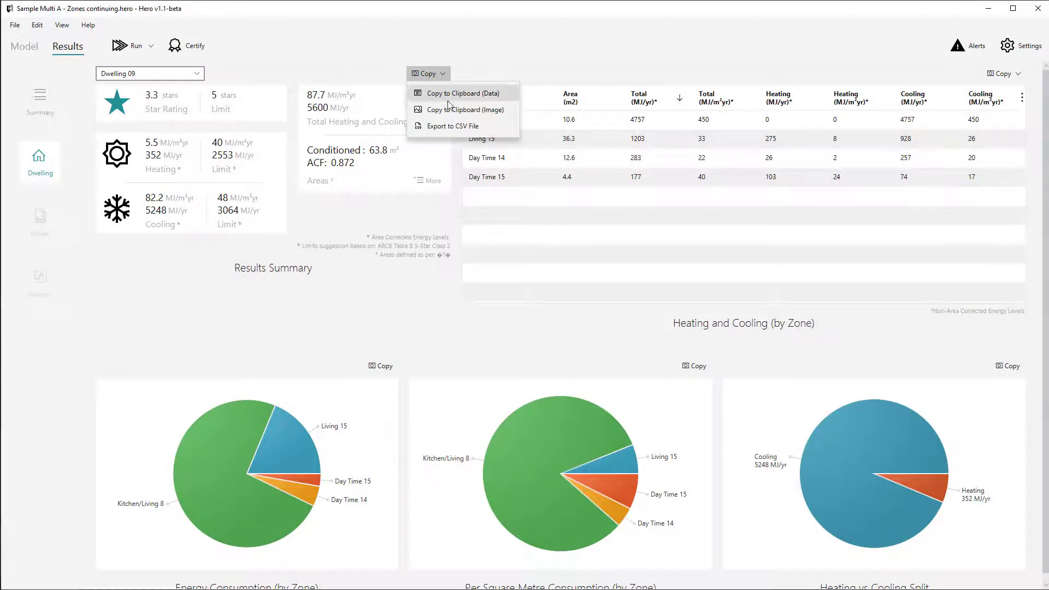
click(448, 104)
key(alt+Tab)
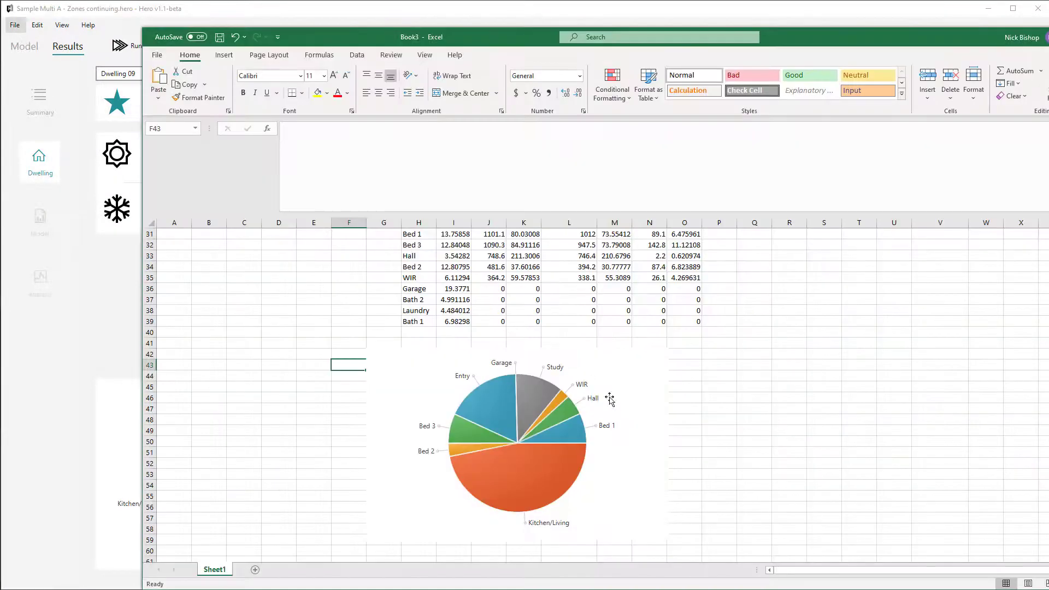
click(793, 277)
key(ctrl+v)
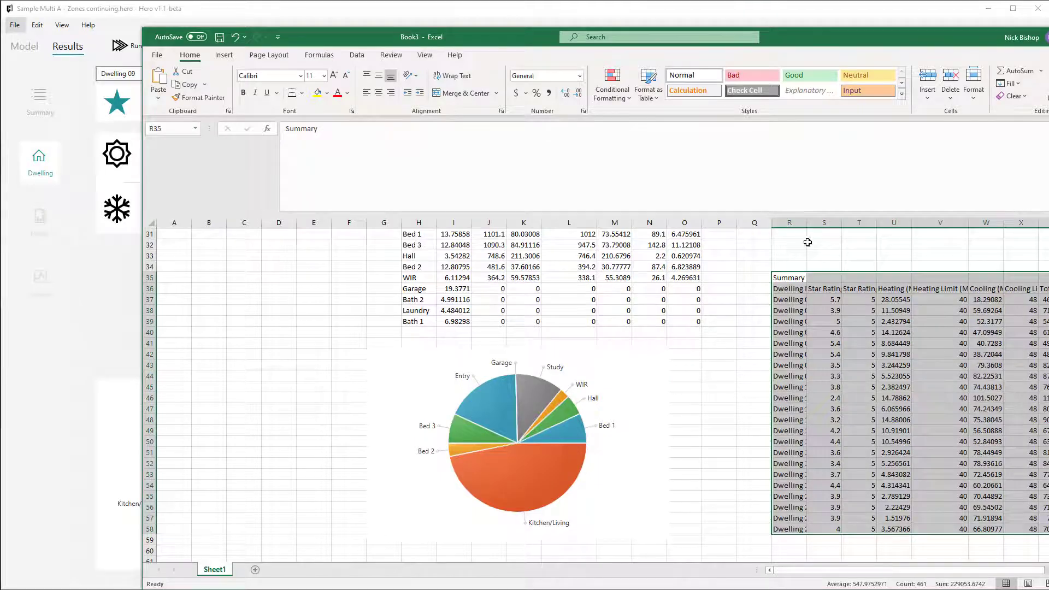
drag(807, 223, 843, 222)
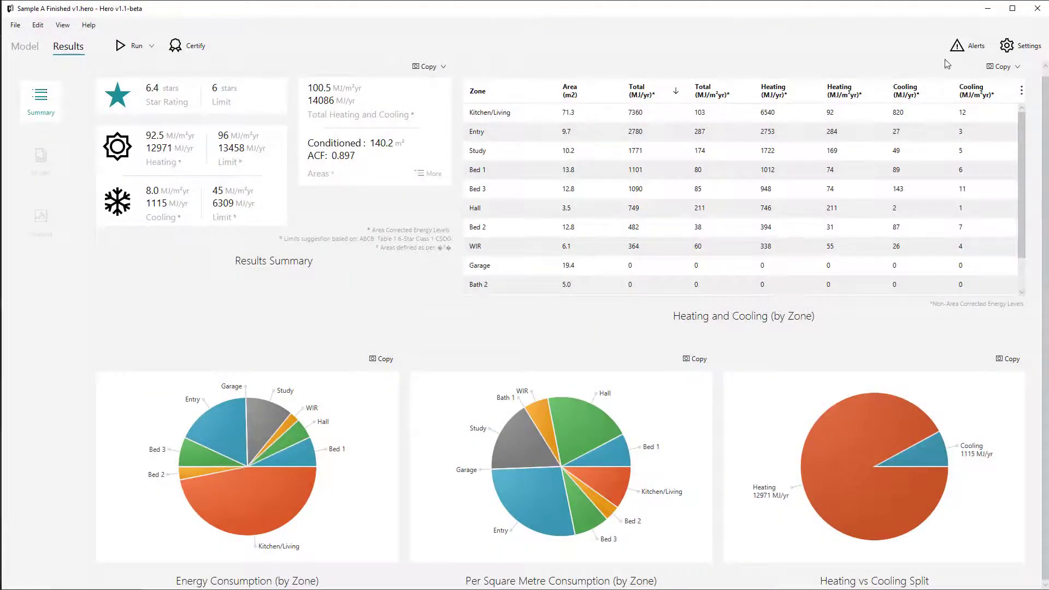
Check the copy options for the Sample A zone table and return to the pasted data in Excel.
click(999, 66)
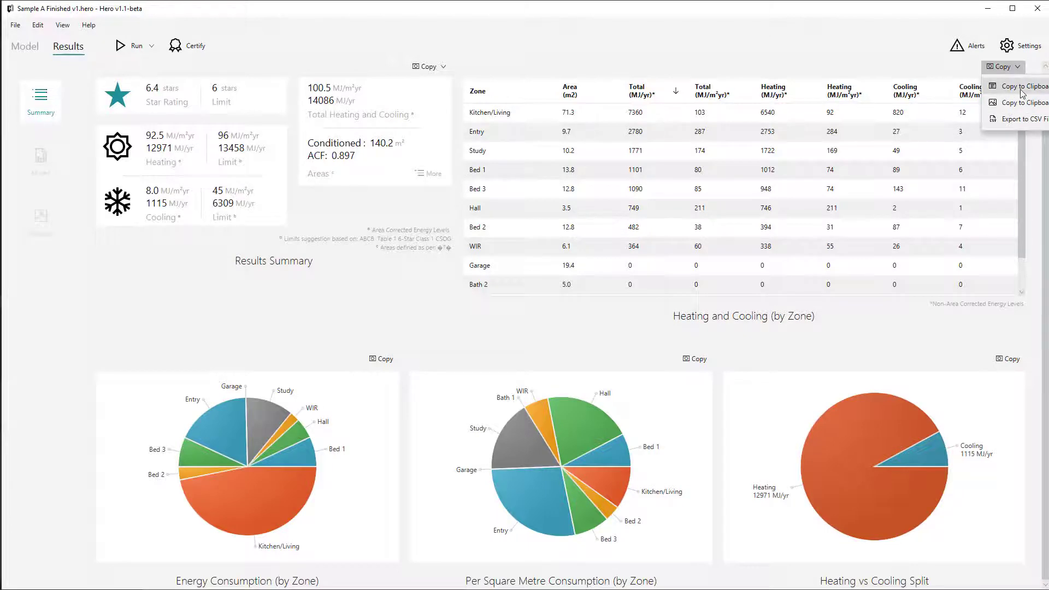
click(910, 63)
key(alt+Tab)
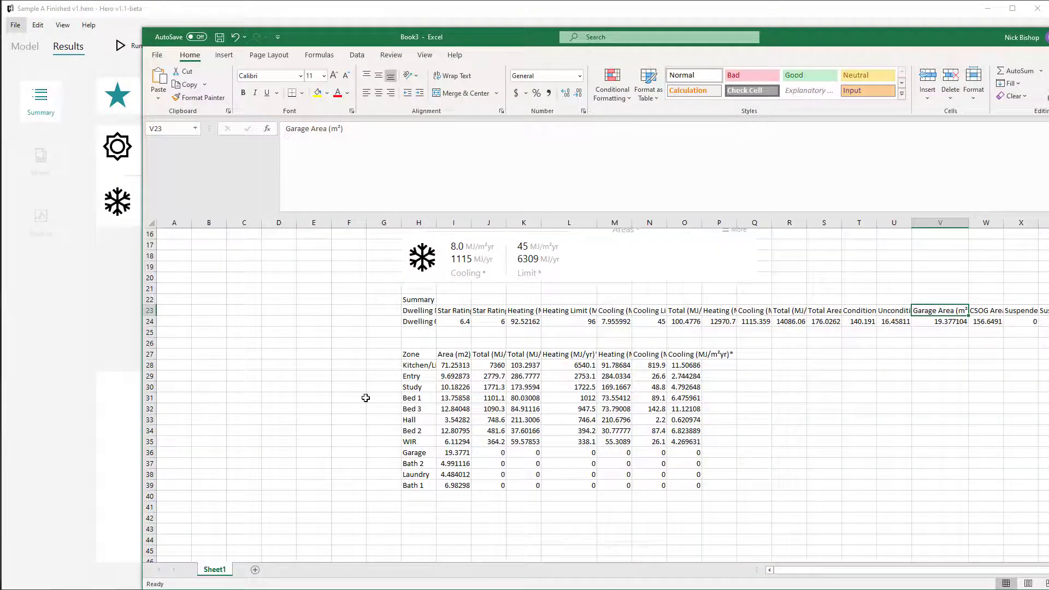
click(363, 398)
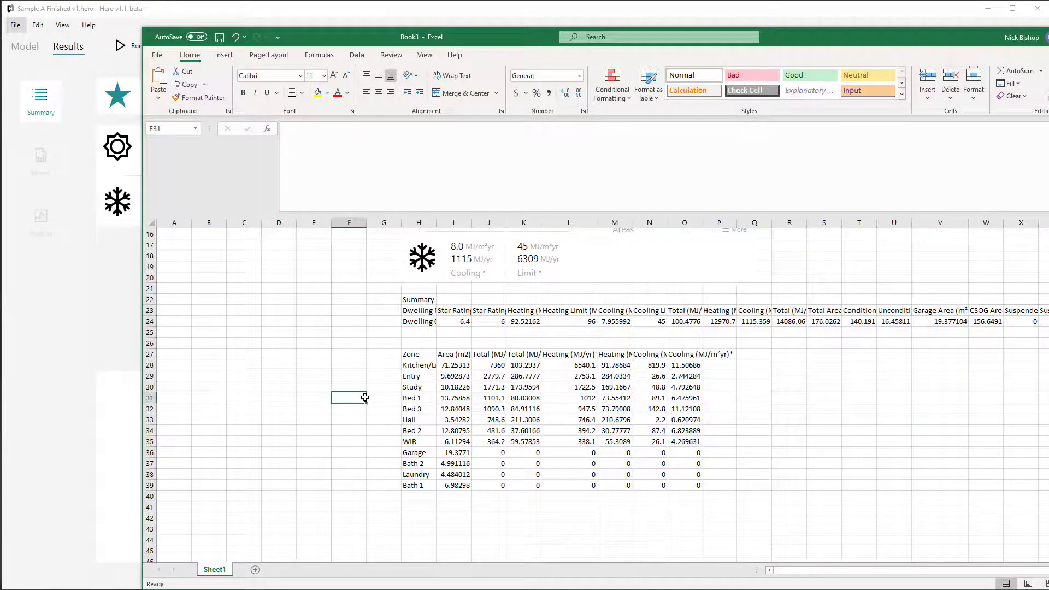
Copy Sample A's Energy Consumption (by Zone) pie chart as an image and paste it into Excel below the zone table.
key(alt+Tab)
click(386, 363)
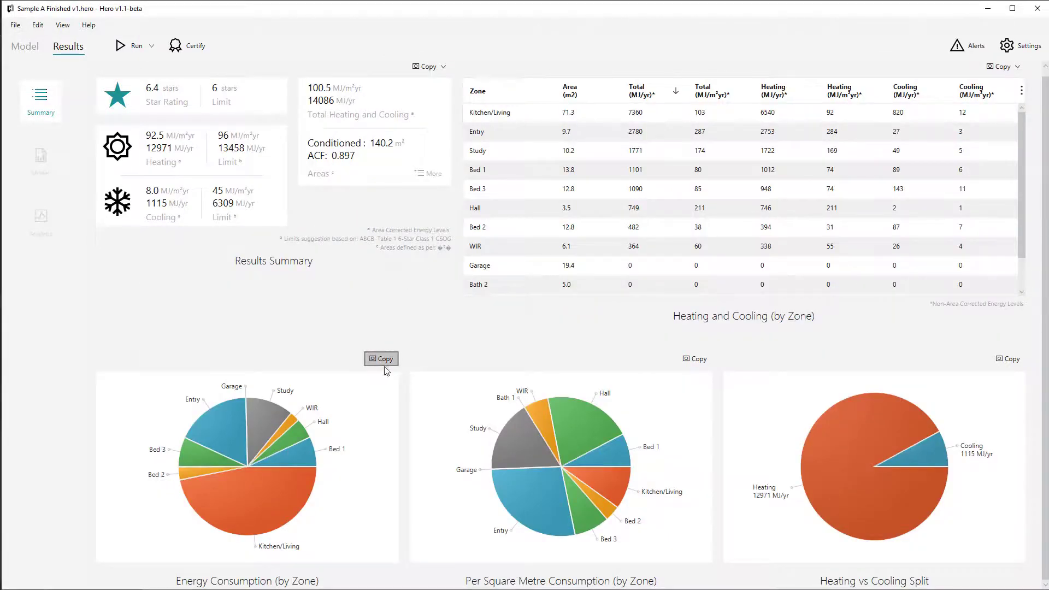
key(alt+Tab)
drag(396, 515, 410, 512)
scroll(363, 357, down, 5)
key(ctrl+v)
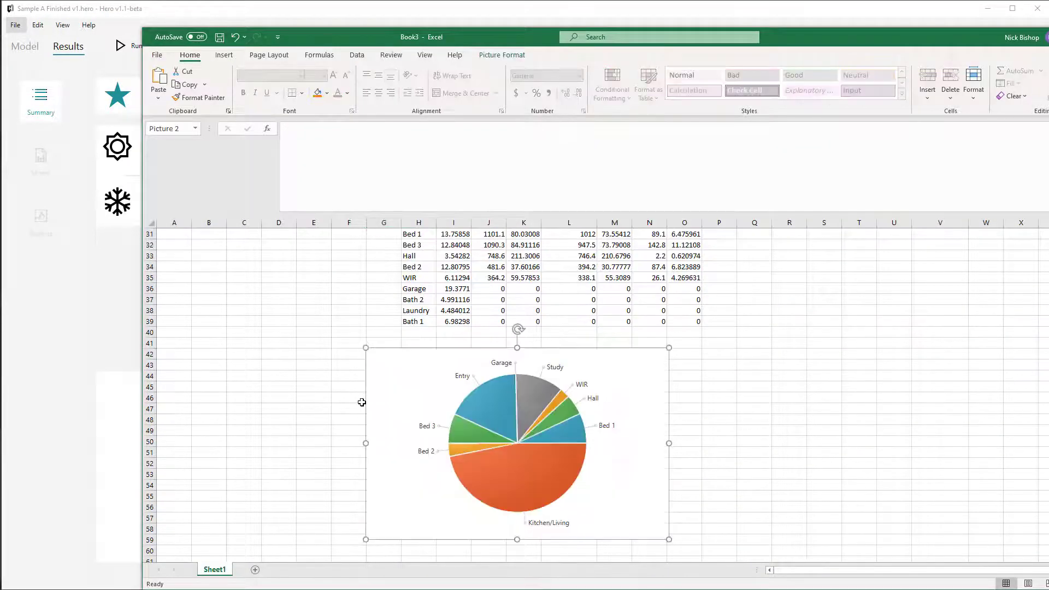
click(332, 365)
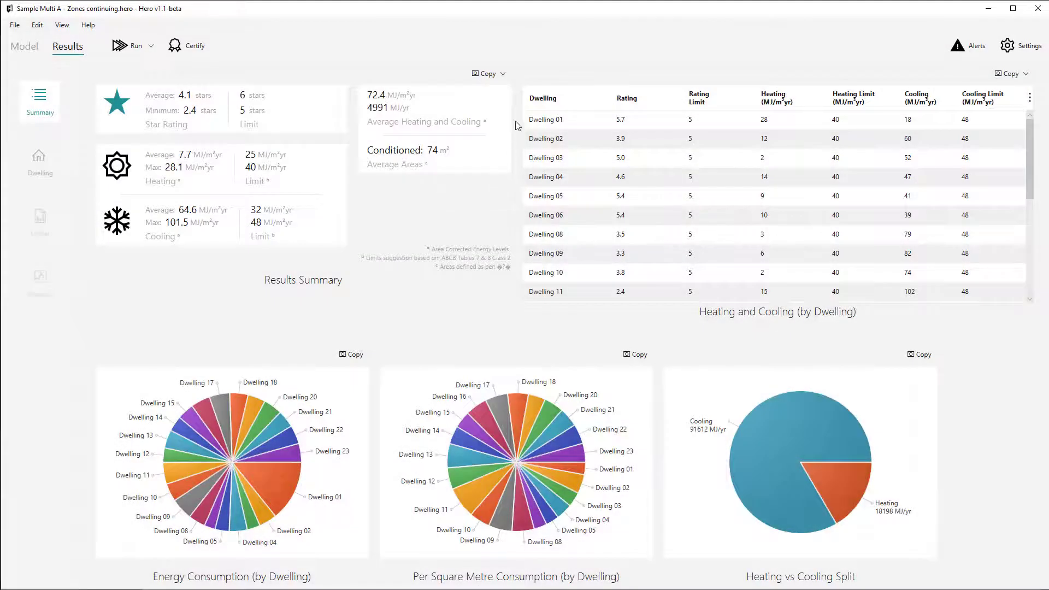
Copy the Sample Multi A results summary as data and paste it into the Excel sheet at cell L88.
click(505, 72)
click(511, 95)
key(alt+Tab)
key(ctrl+v)
click(391, 296)
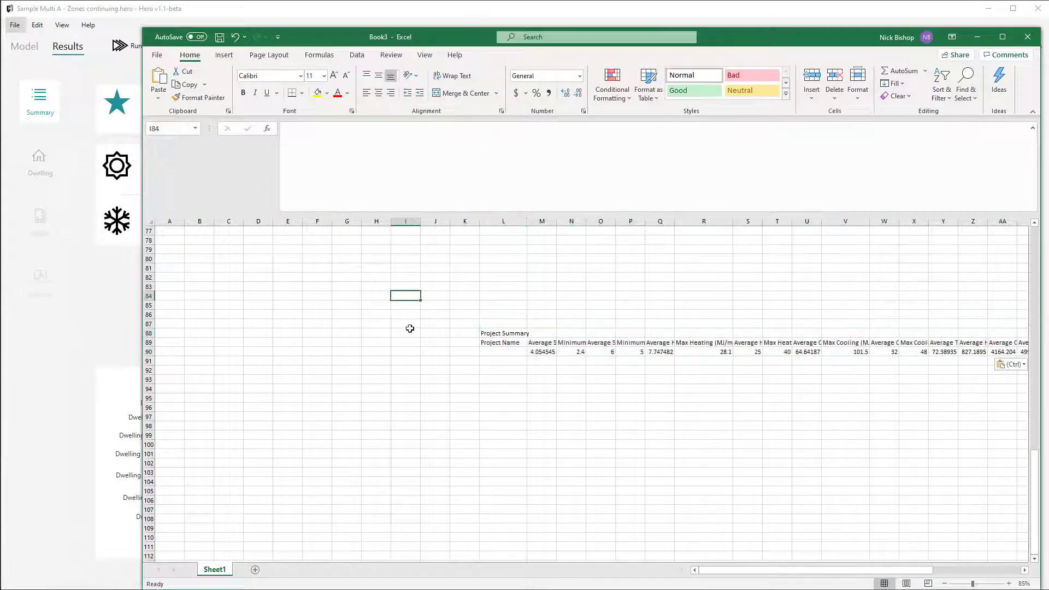
Copy the Sample Multi A heating and cooling table by dwelling as data and paste it into Excel at cell L92.
key(alt+Tab)
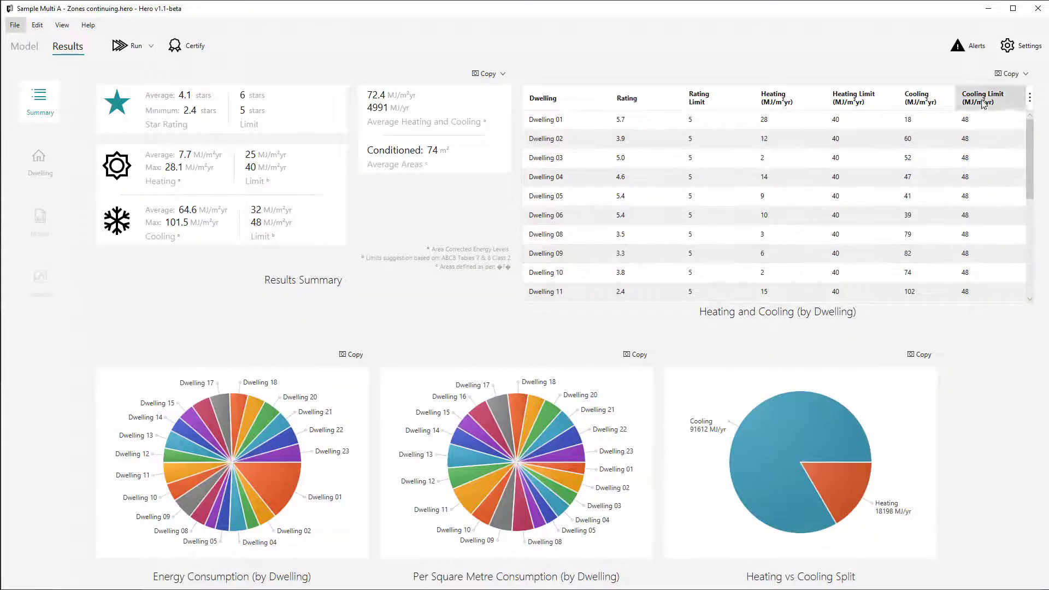
click(1011, 74)
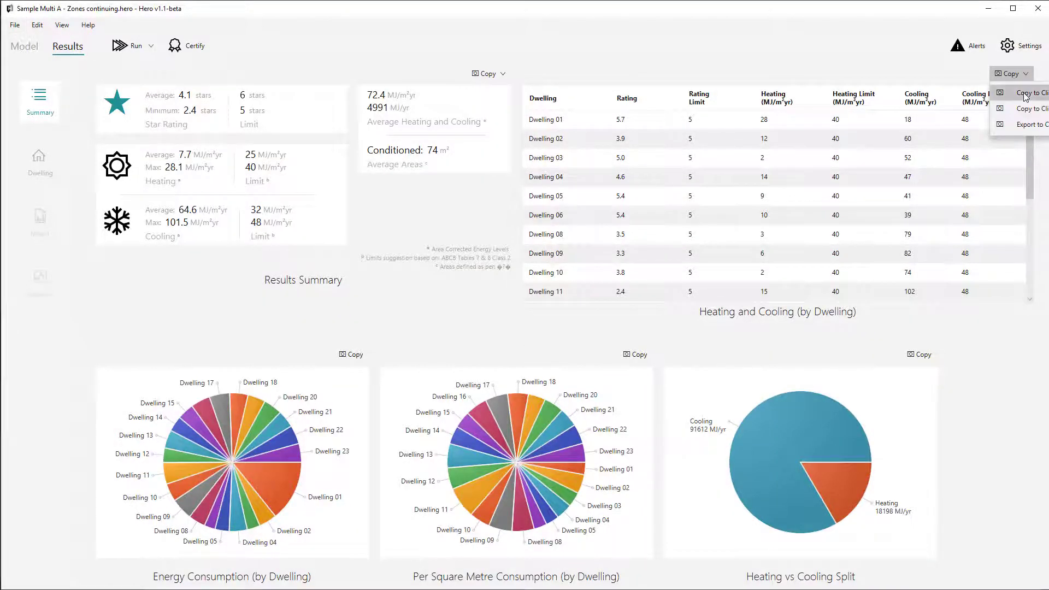
click(1025, 93)
key(alt+Tab)
click(485, 371)
key(ctrl+v)
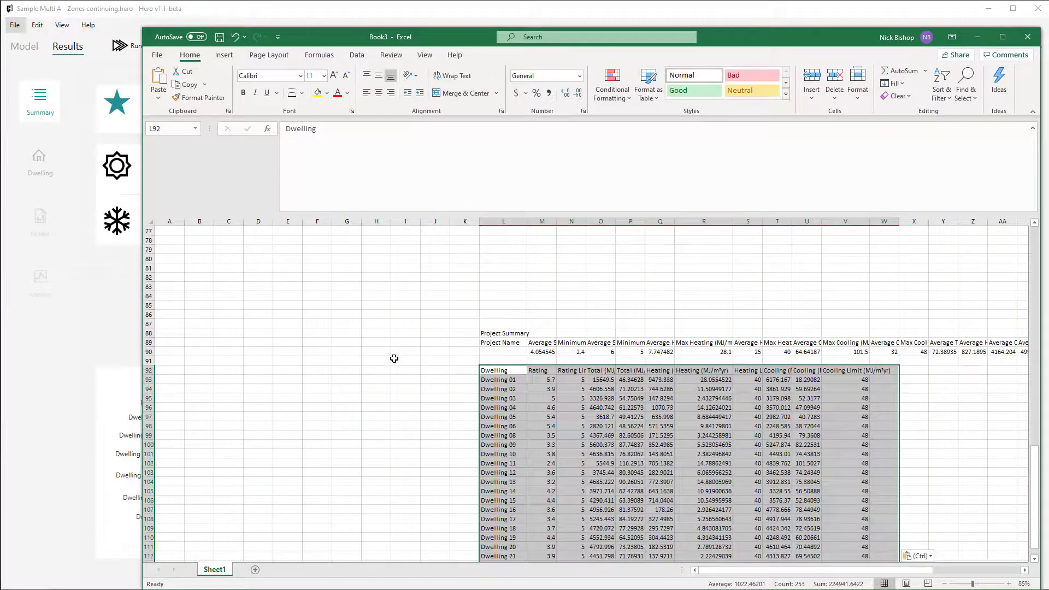
scroll(393, 356, down, 4)
scroll(392, 356, up, 1)
click(392, 356)
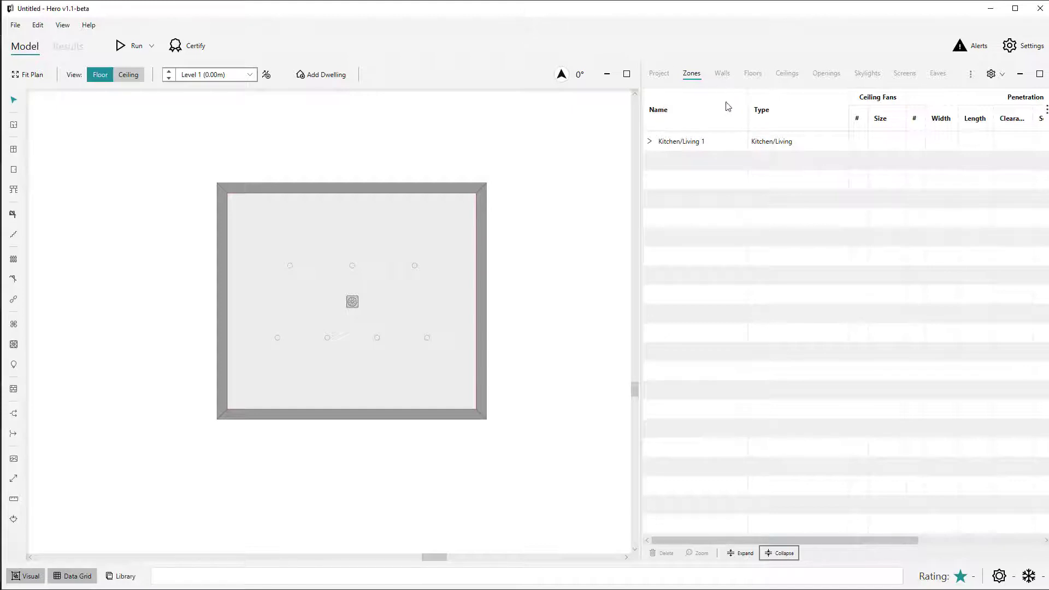
Examine the zone types available for Kitchen/Living 1 and read the descriptions of the shared-space types.
click(758, 140)
click(765, 142)
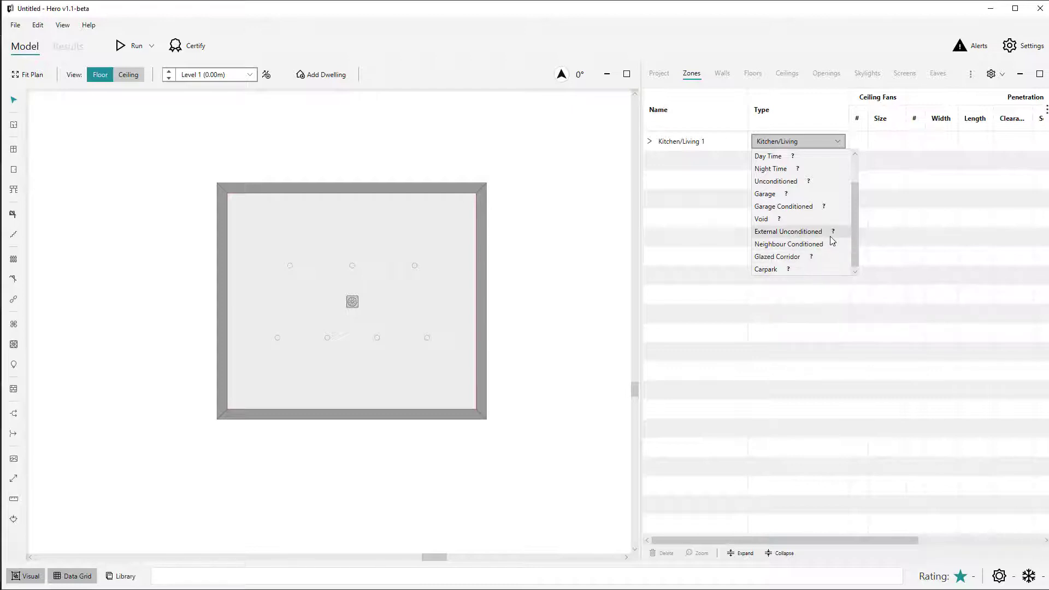
mouse_move(832, 241)
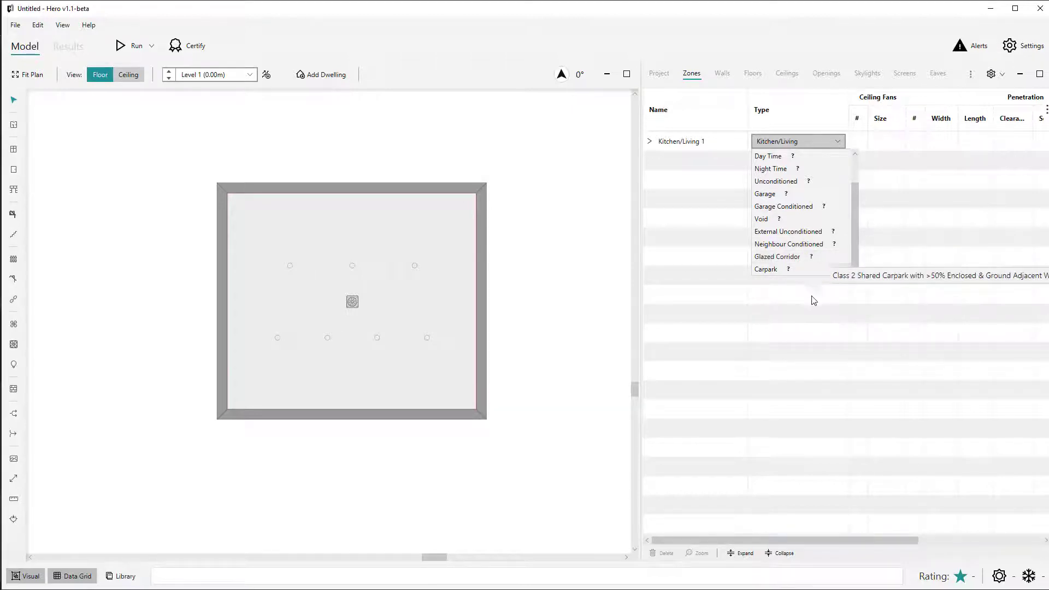
mouse_move(795, 239)
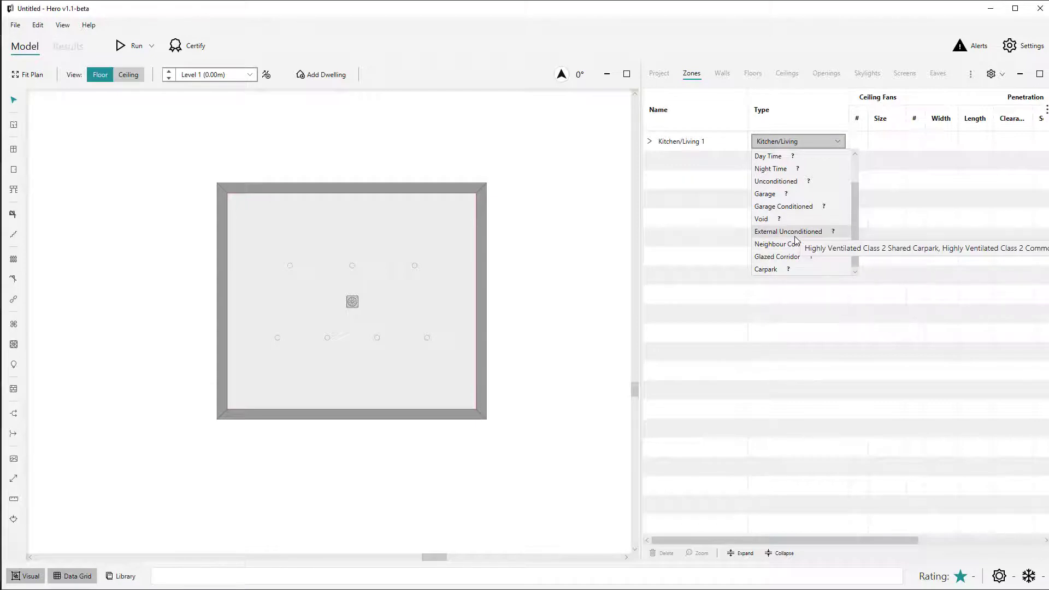
click(577, 316)
Draw a rectangular zone about 1113 by 2194 mm against the outside of the Kitchen/Living zone's east wall.
click(290, 299)
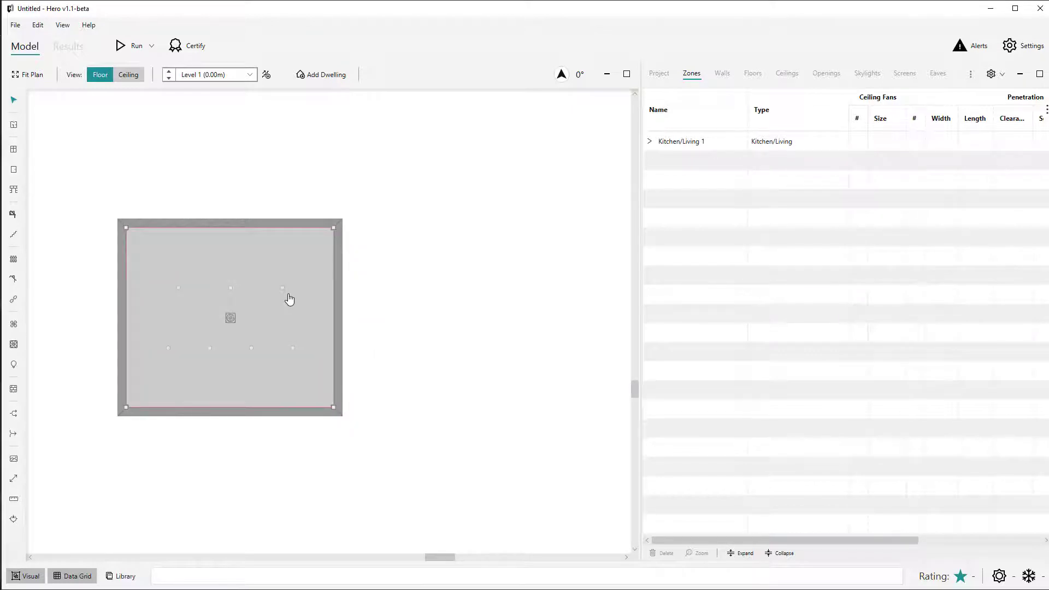
click(356, 298)
key(z)
click(343, 276)
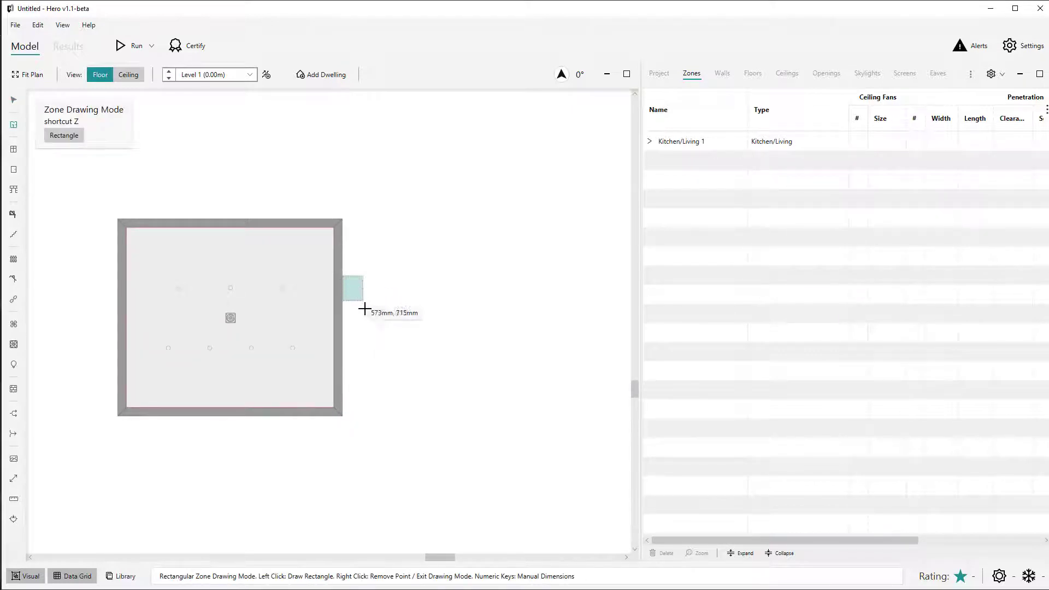
click(379, 351)
key(Escape)
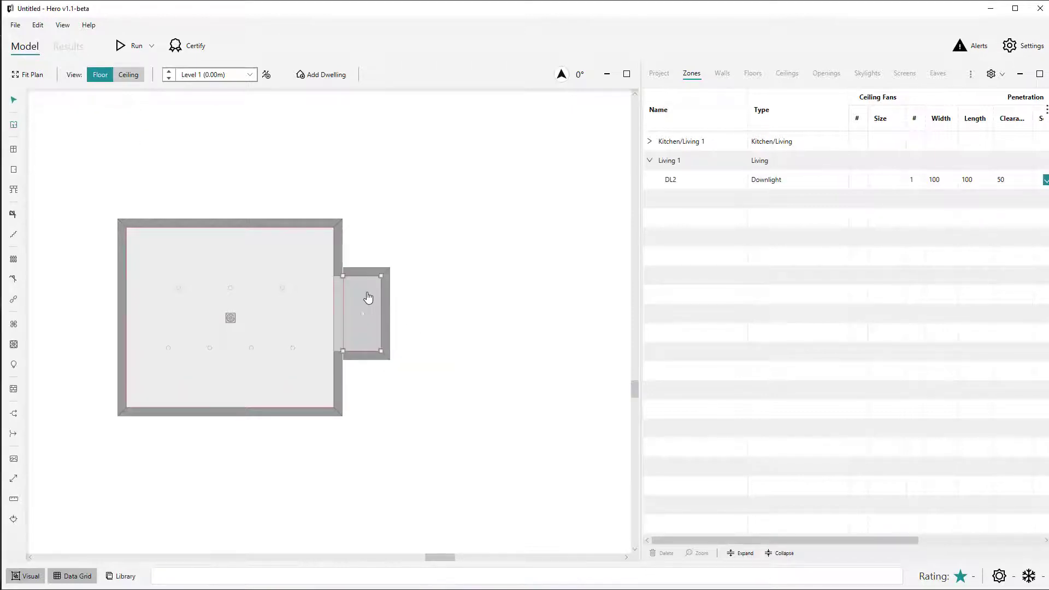
Change the small adjoining zone's type to External Unconditioned.
click(364, 298)
click(363, 298)
click(767, 164)
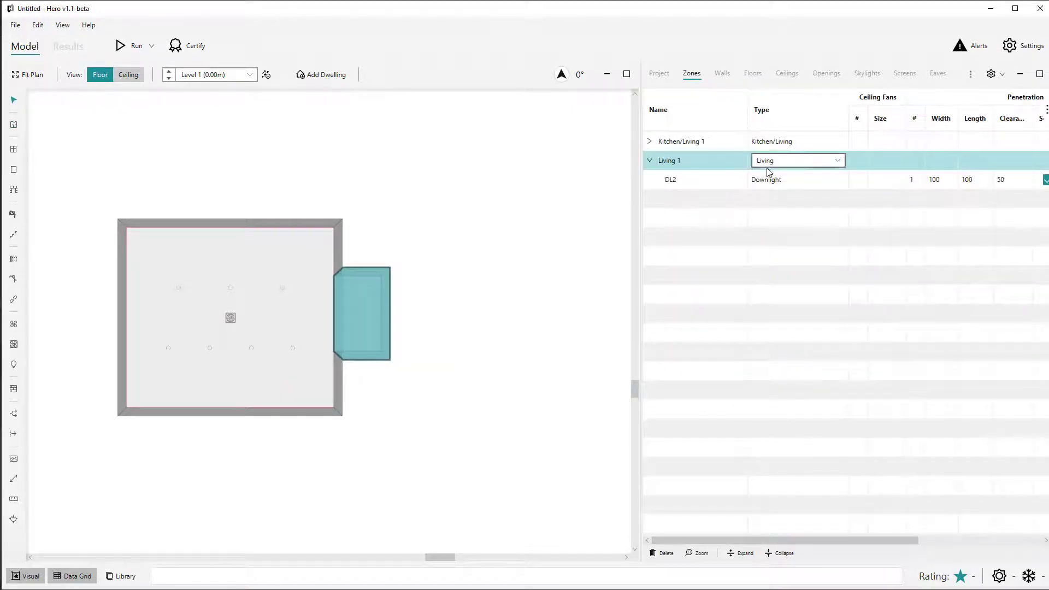
click(775, 164)
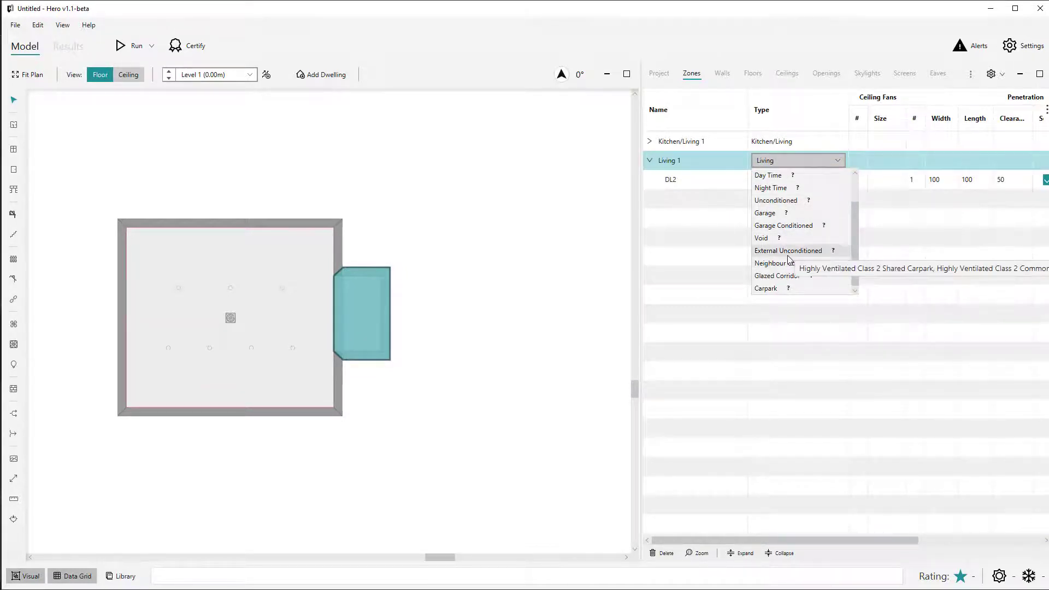
click(788, 253)
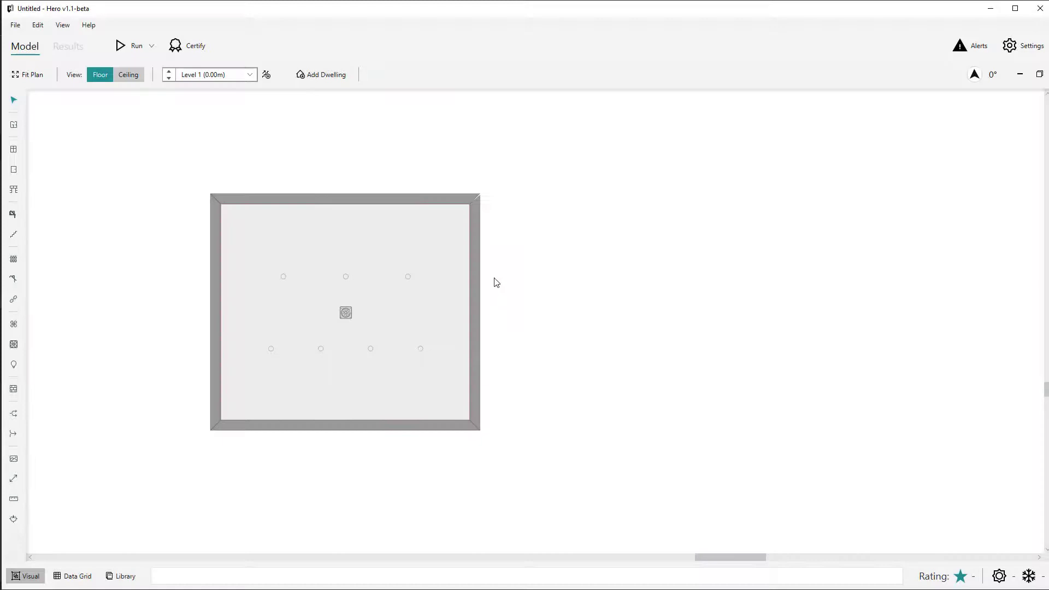
Split the single-zone model's east wall at two points to separate its middle section.
key(t)
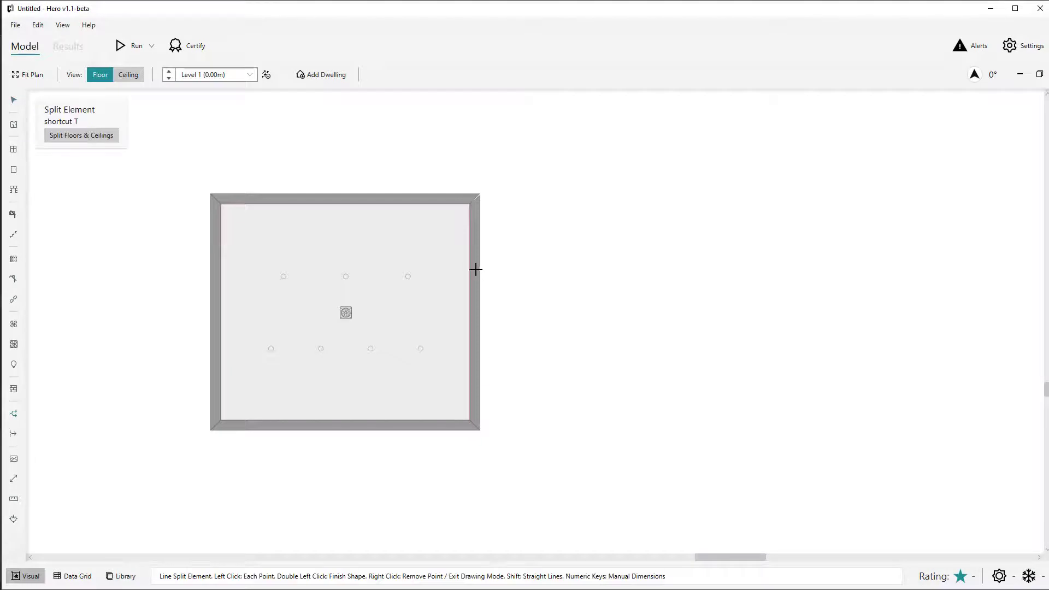
click(476, 269)
click(474, 363)
key(Escape)
Draw a screen about 2239 mm long just outside the middle section of the east wall, parallel to it.
click(478, 314)
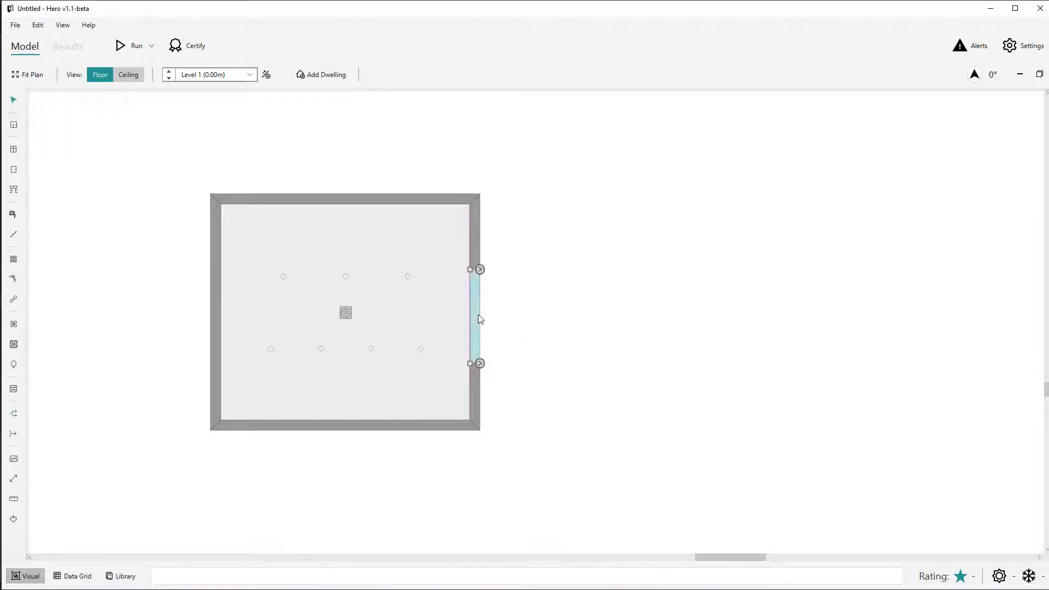
key(s)
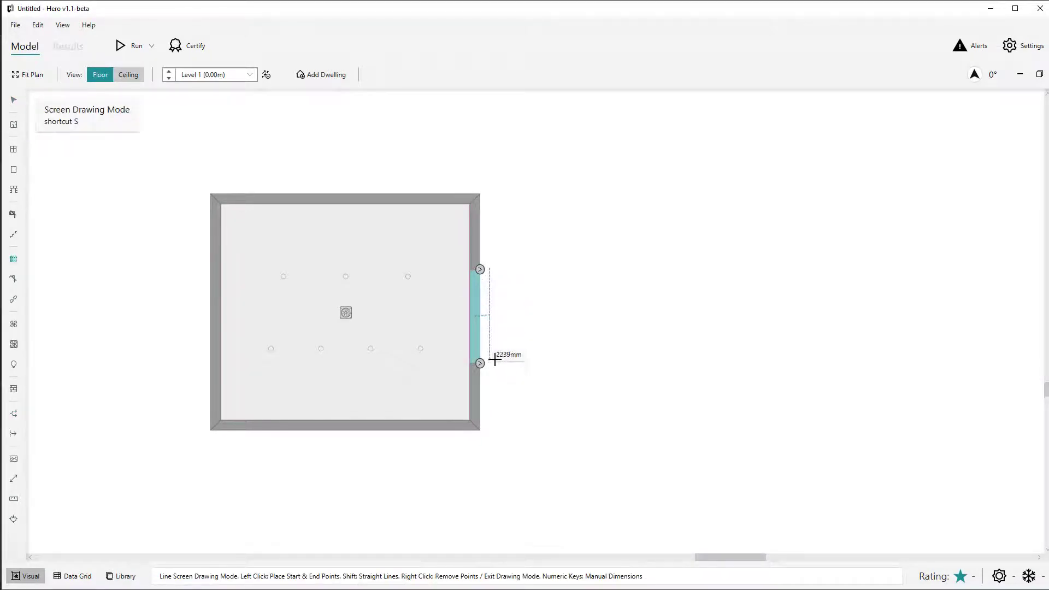
click(497, 360)
key(Escape)
Draw an eave for the middle section of the east wall, parallel to the screen and well beyond it.
key(Escape)
click(475, 319)
key(e)
key(Escape)
click(476, 295)
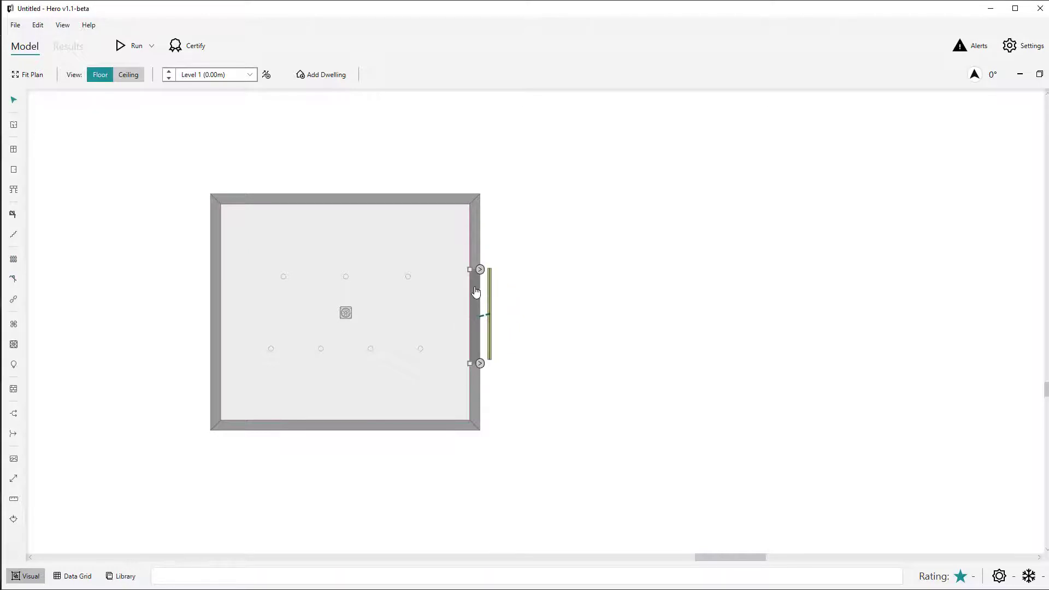
key(e)
click(491, 268)
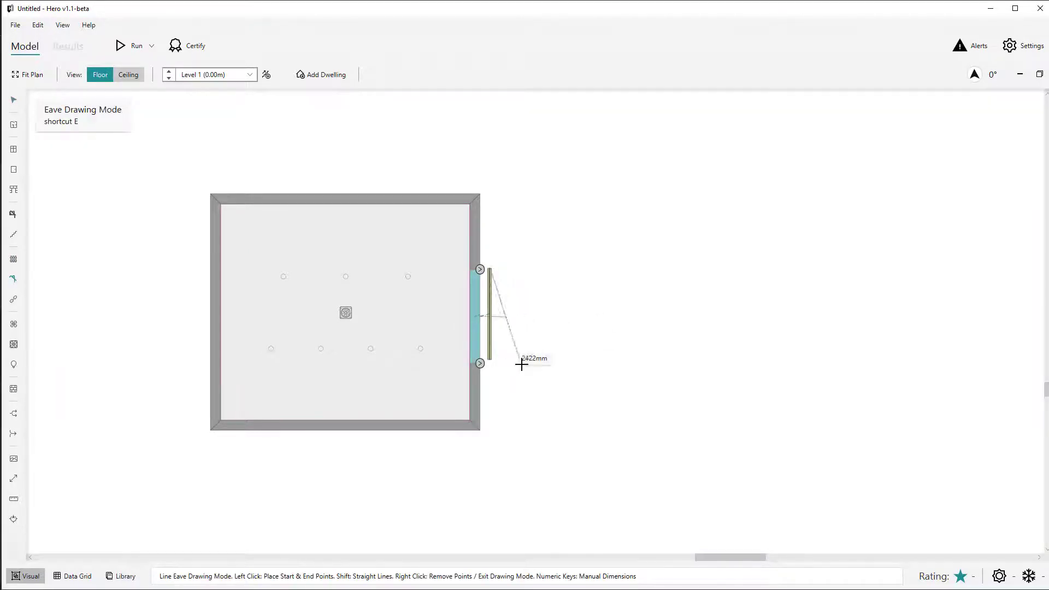
right_click(522, 364)
click(574, 268)
shift+click(579, 361)
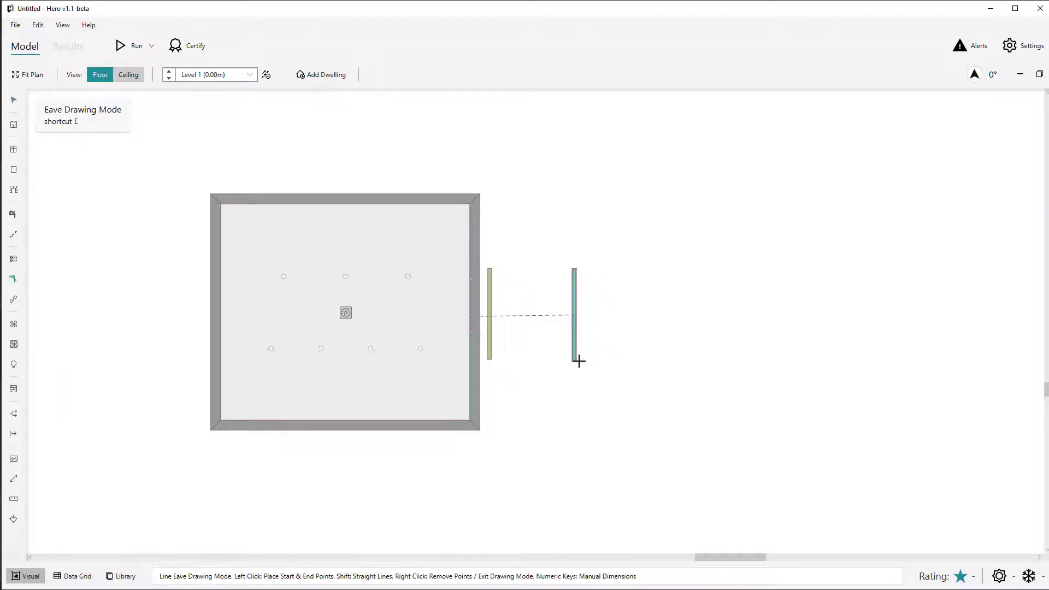
key(Escape)
click(475, 231)
drag(481, 269, 574, 269)
click(477, 367)
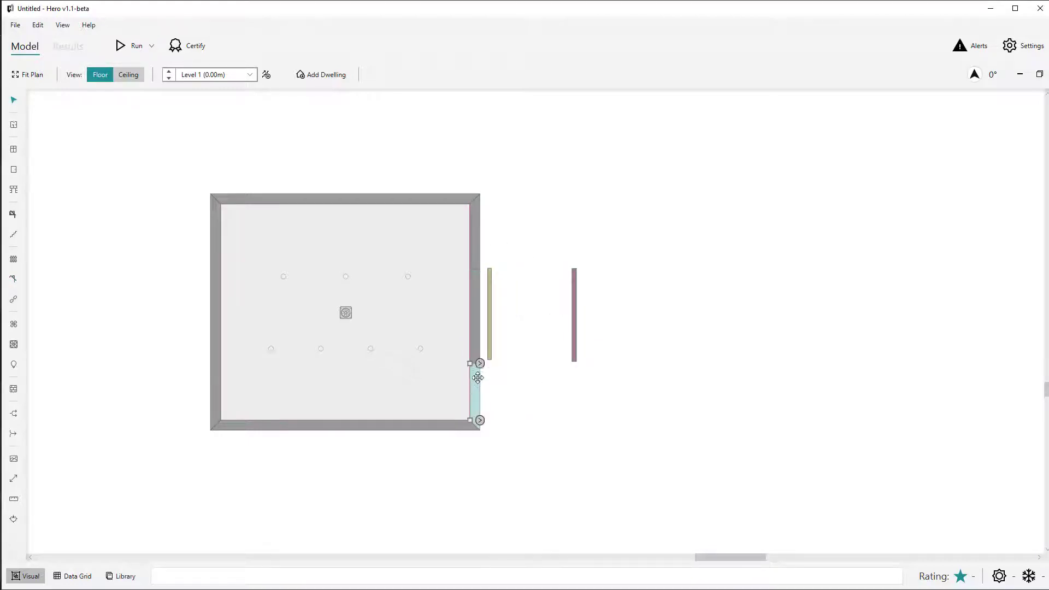
drag(476, 363, 573, 358)
scroll(473, 322, up, 3)
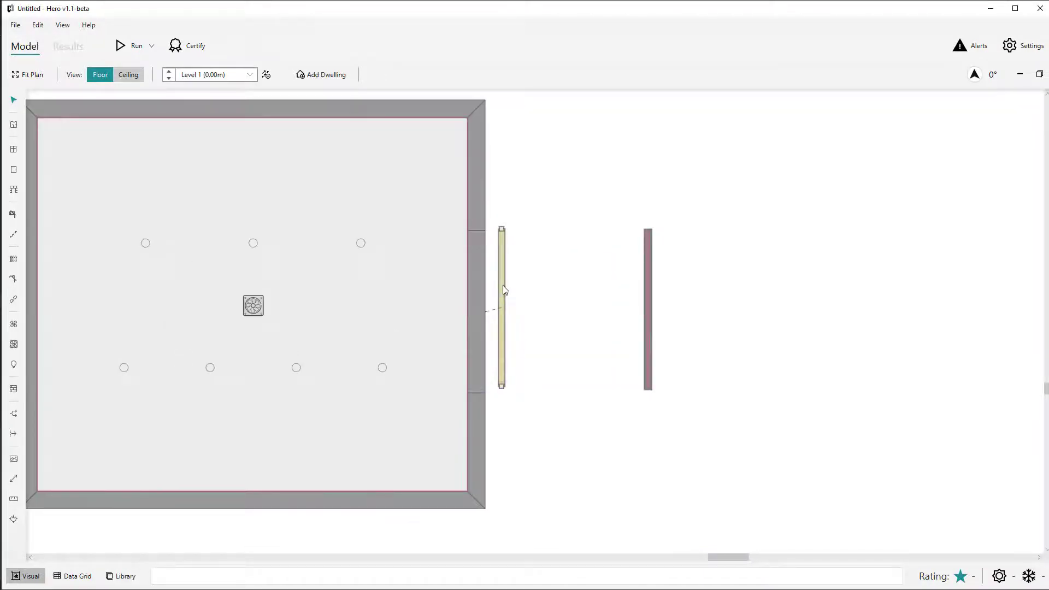
click(502, 286)
drag(502, 287, 488, 290)
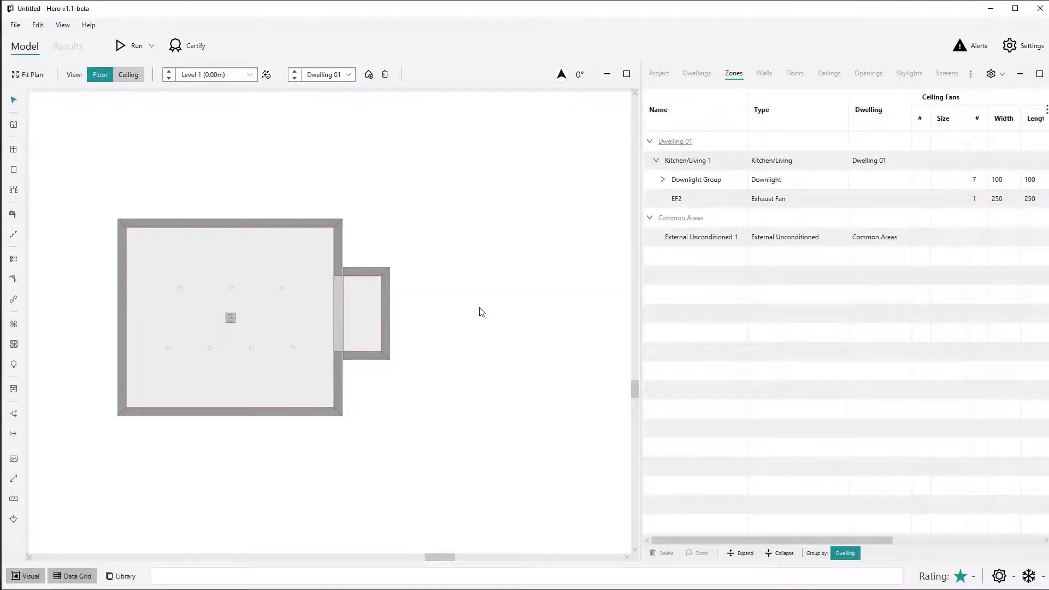
Select the wall shared with the External Unconditioned zone and widen the data grid to check the wall's adjacency.
click(338, 304)
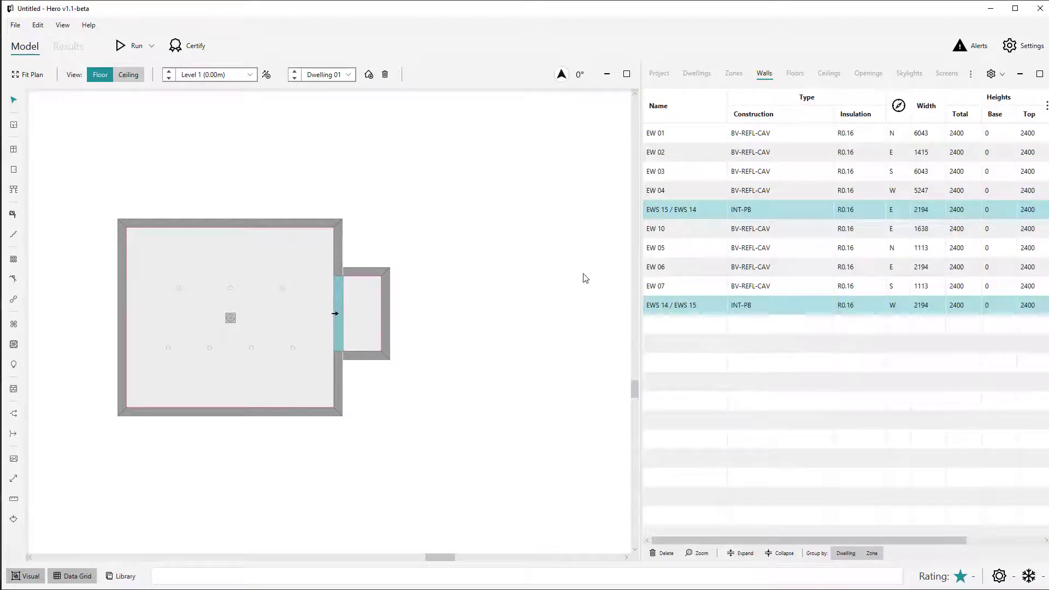
drag(637, 271, 453, 279)
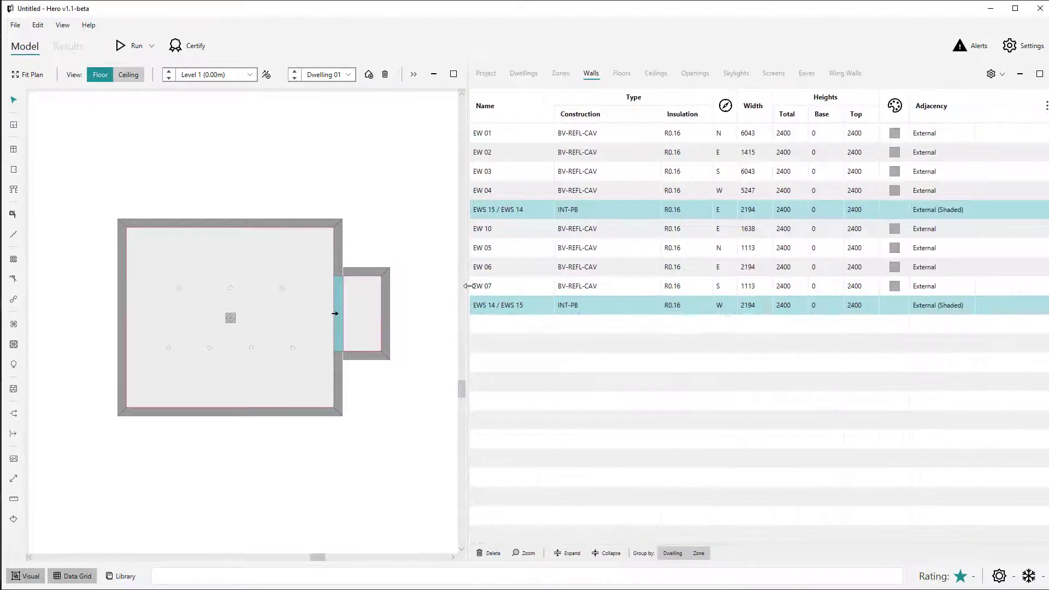
click(428, 271)
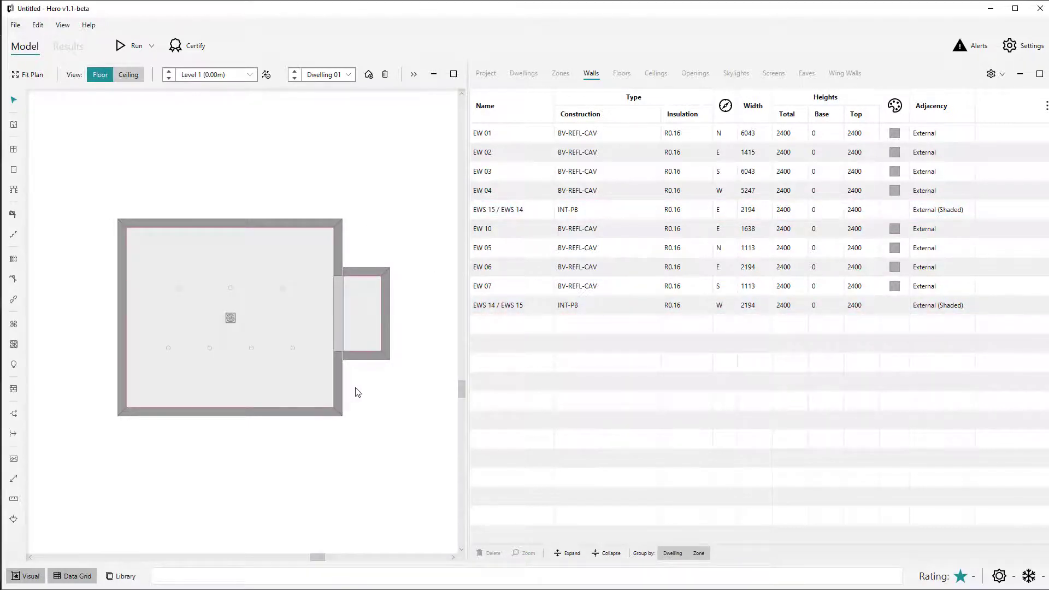
click(338, 334)
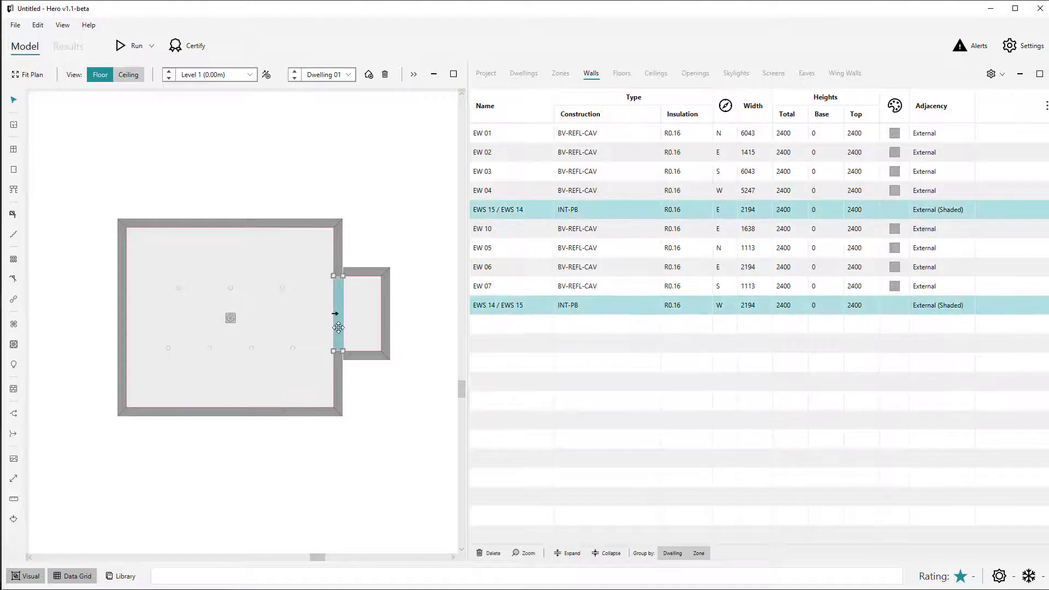
click(420, 249)
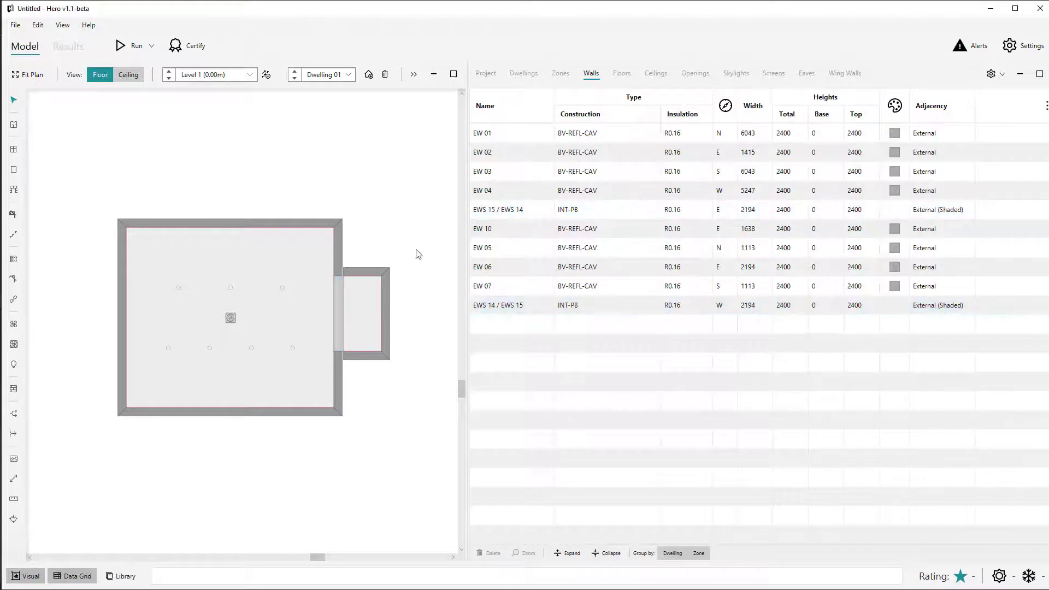
click(375, 339)
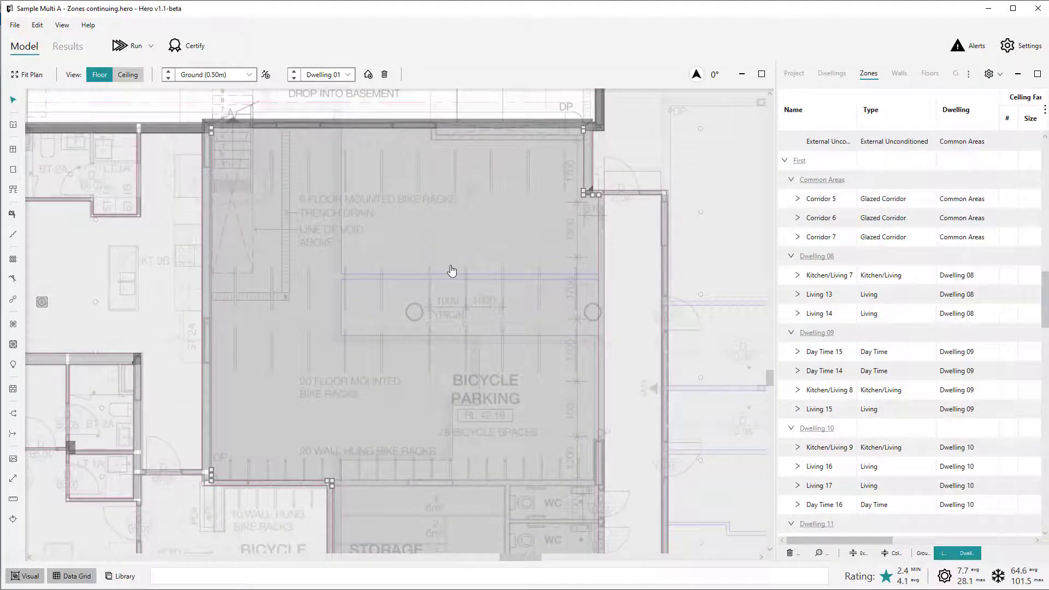
Check the zone type assigned to the ground-floor bicycle parking area in Sample Multi A.
click(452, 271)
click(905, 146)
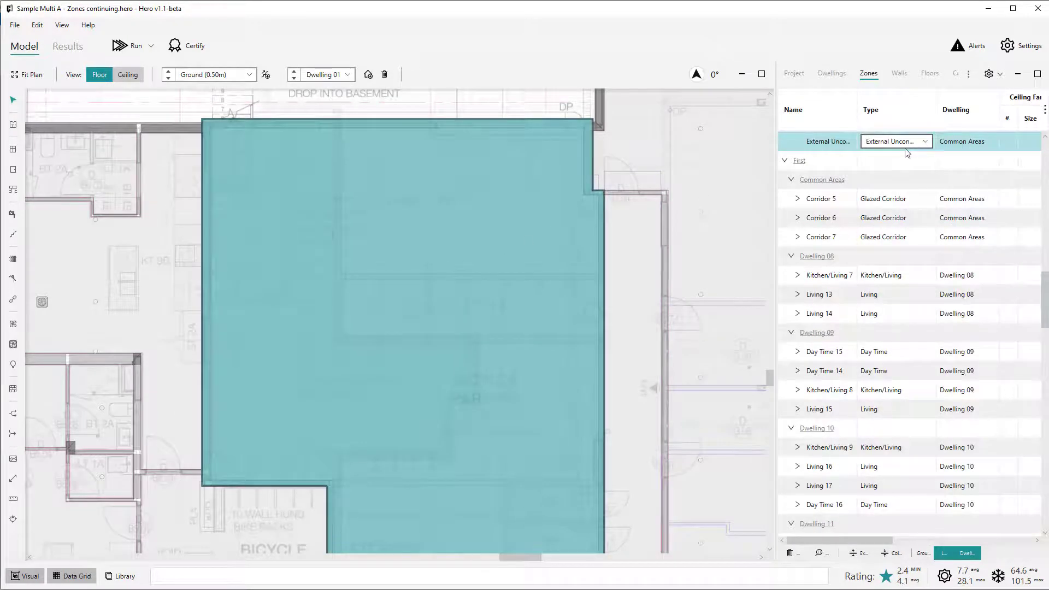
click(508, 110)
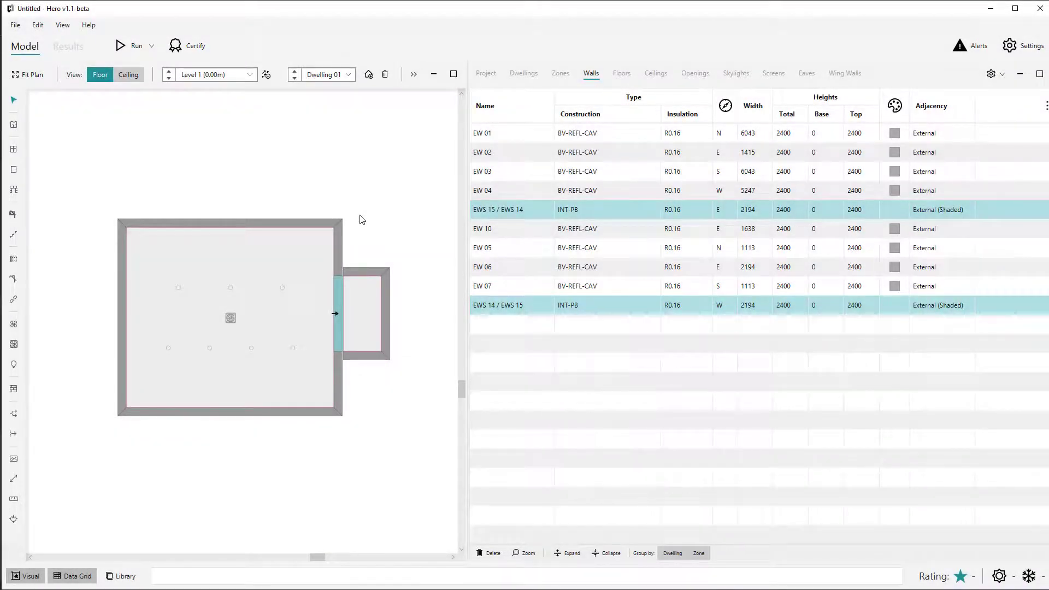
click(360, 220)
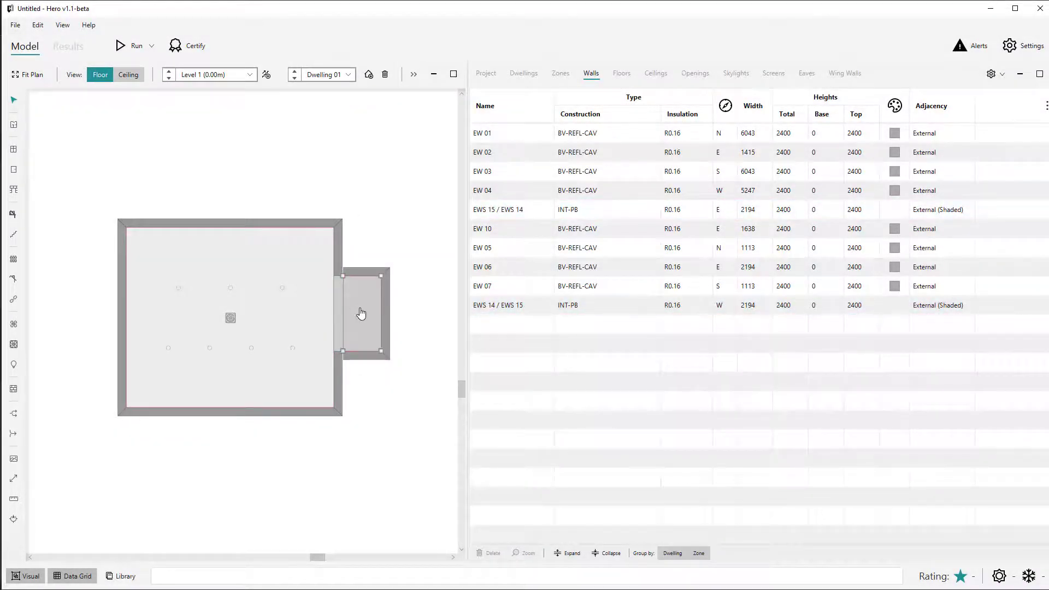
Select the External Unconditioned zone beside the dwelling in the Untitled project to check its zone type.
click(364, 311)
click(377, 301)
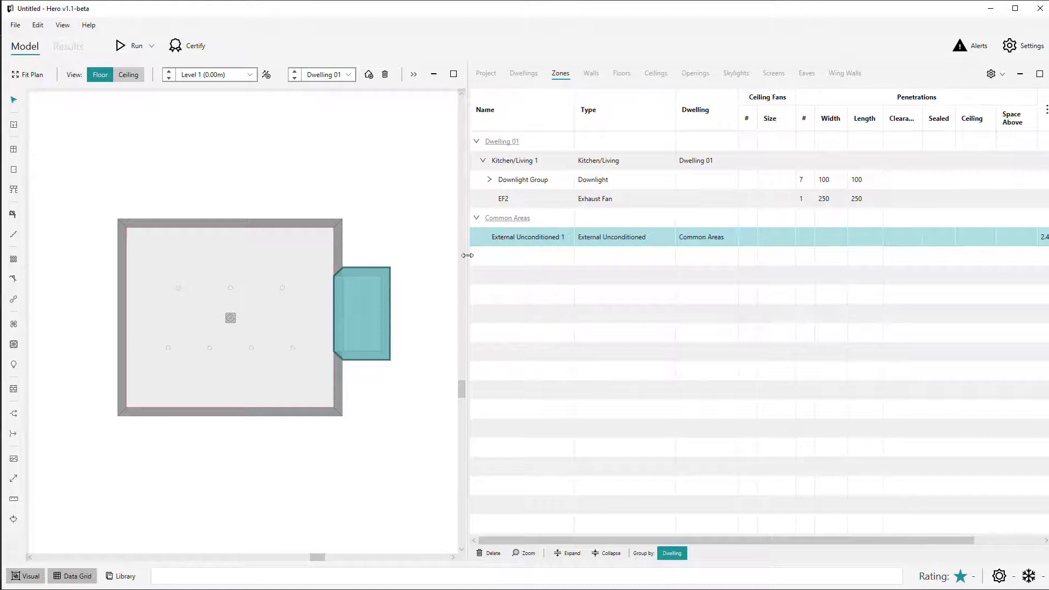
click(377, 183)
Set the adjacency of the dwelling's north wall to External (Shaded).
click(316, 221)
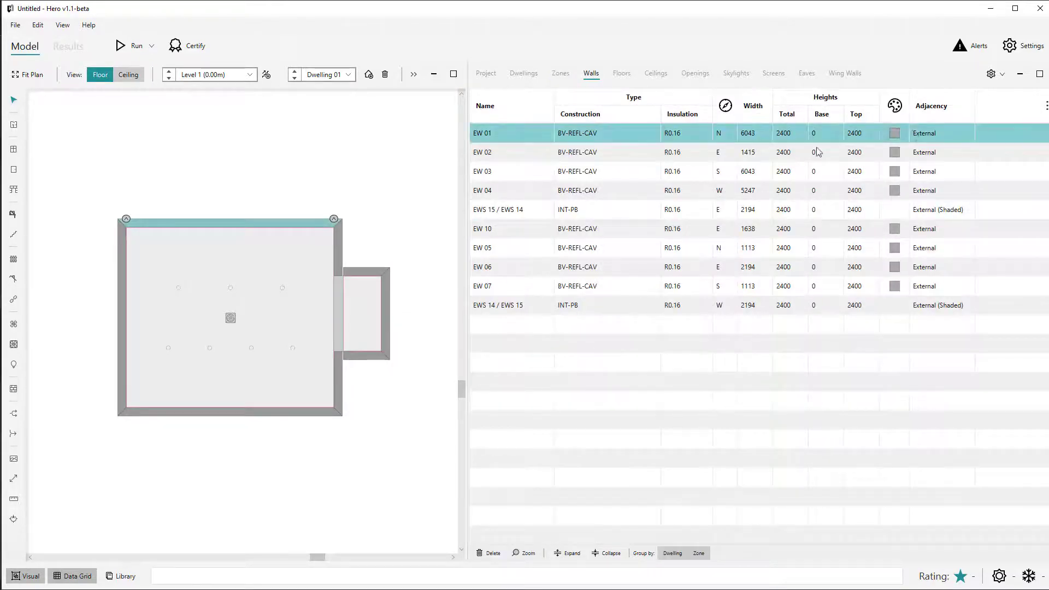
click(929, 133)
click(934, 132)
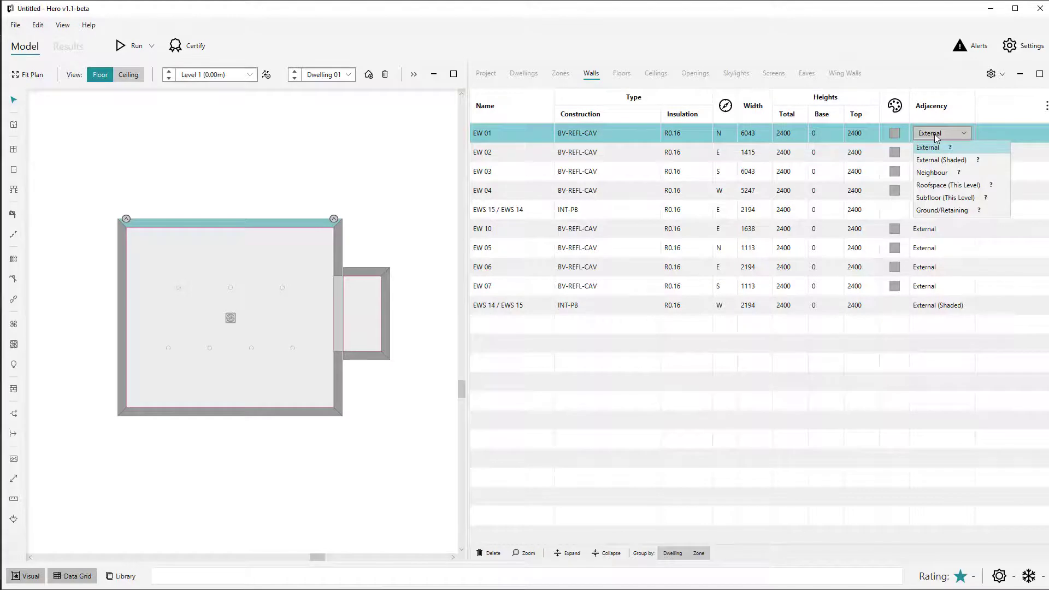
click(930, 164)
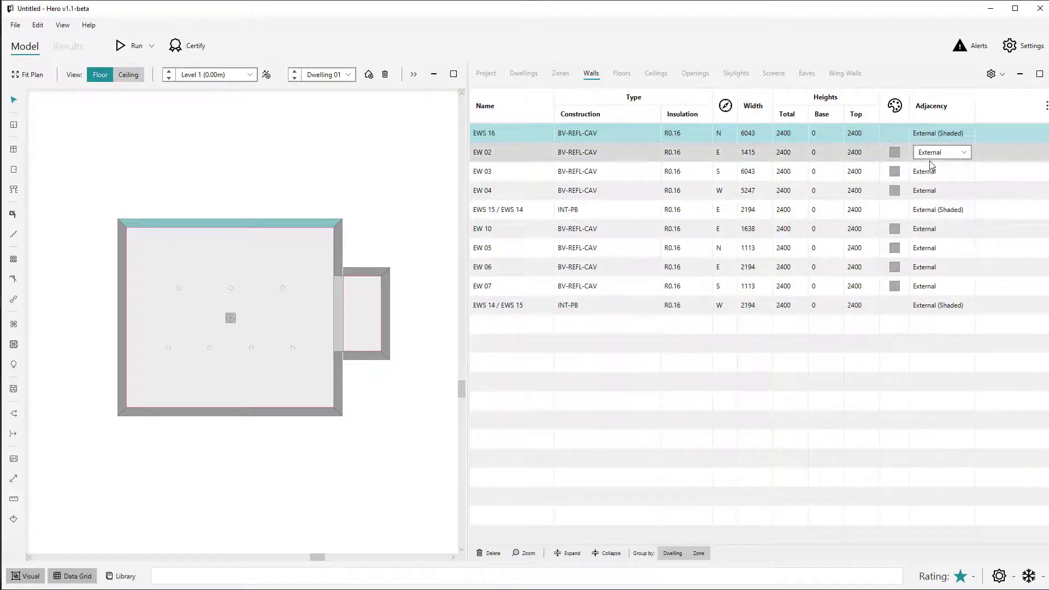
click(307, 185)
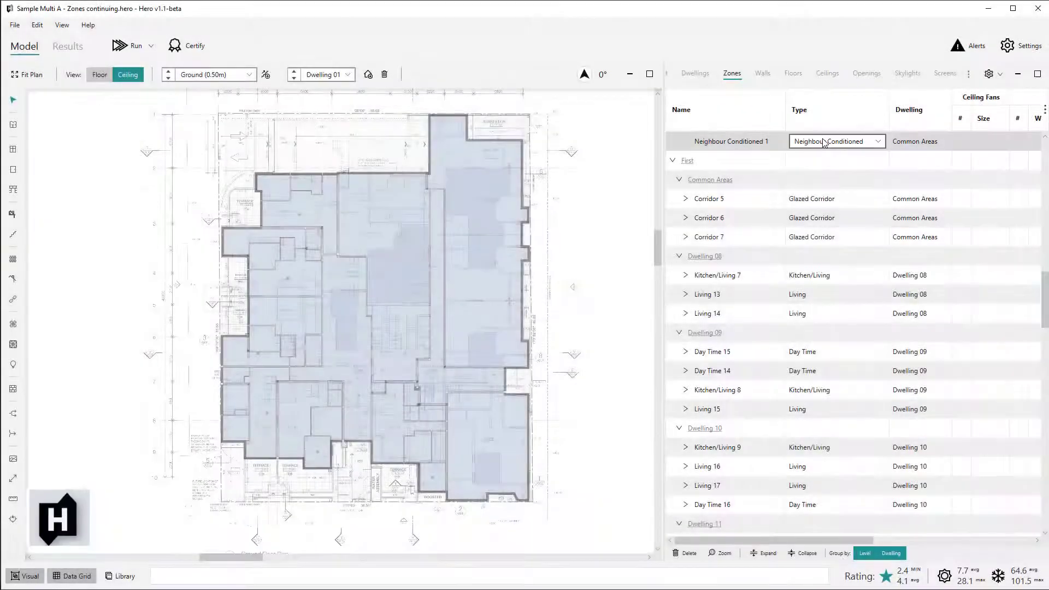
Review the zone type options for Neighbour Conditioned 1 in Sample Multi A and compare the ground-floor shops zone with the First level above.
click(827, 143)
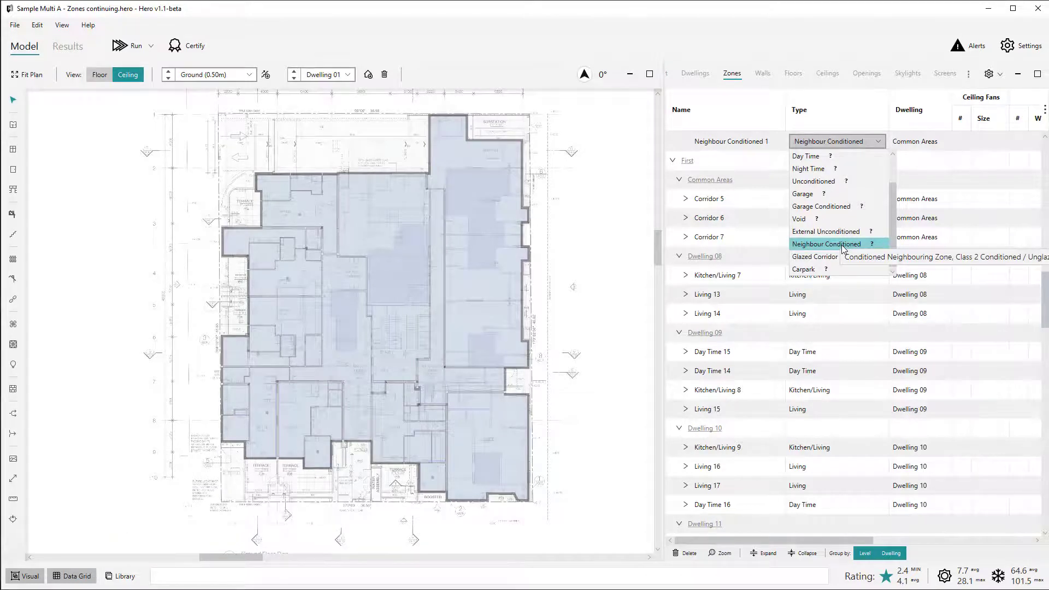
click(622, 376)
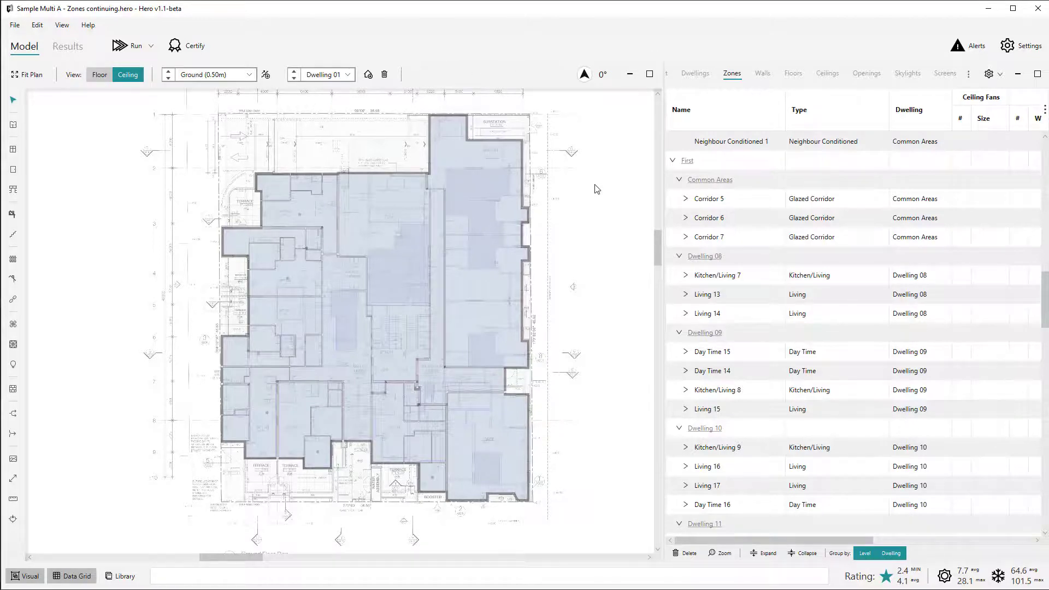
scroll(558, 134, up, 3)
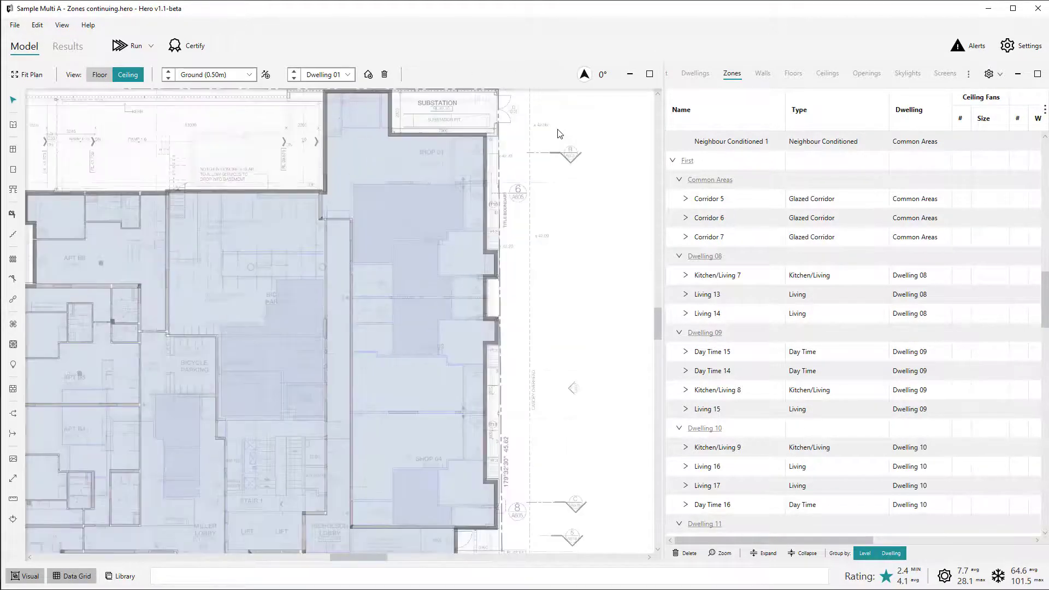
click(658, 178)
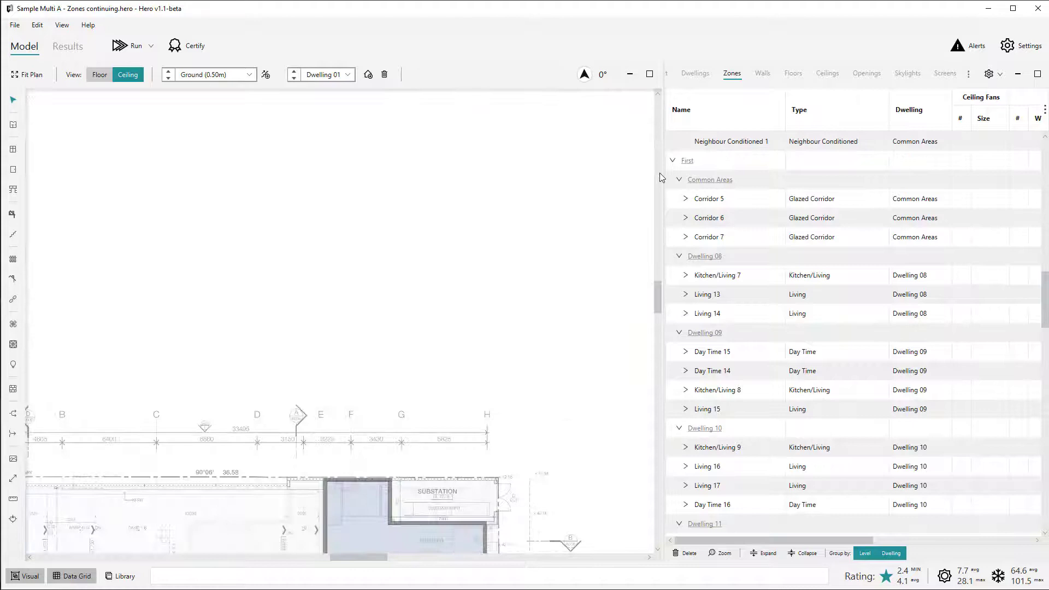
click(659, 331)
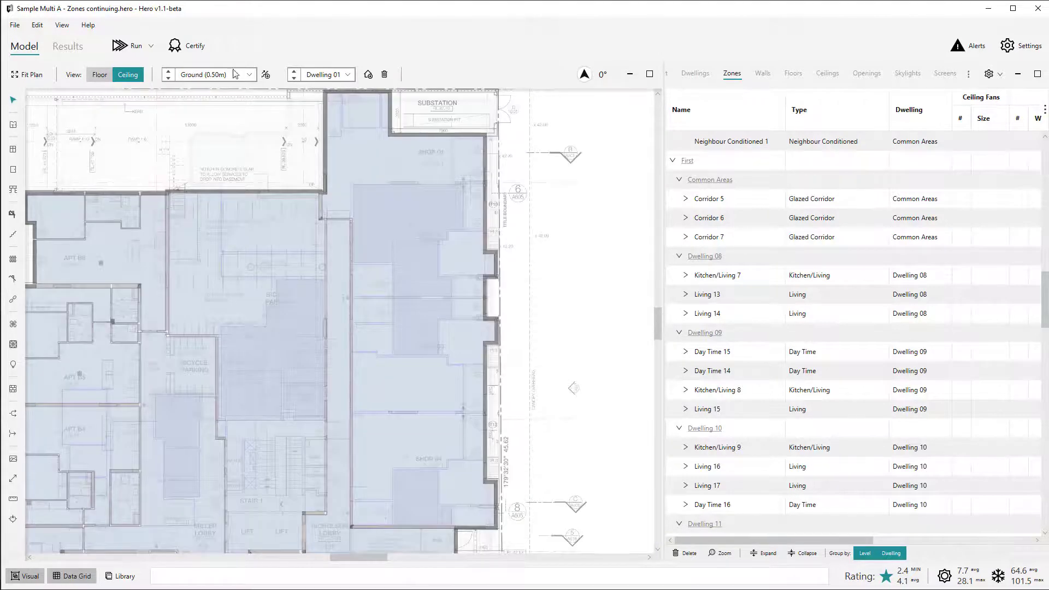
click(168, 70)
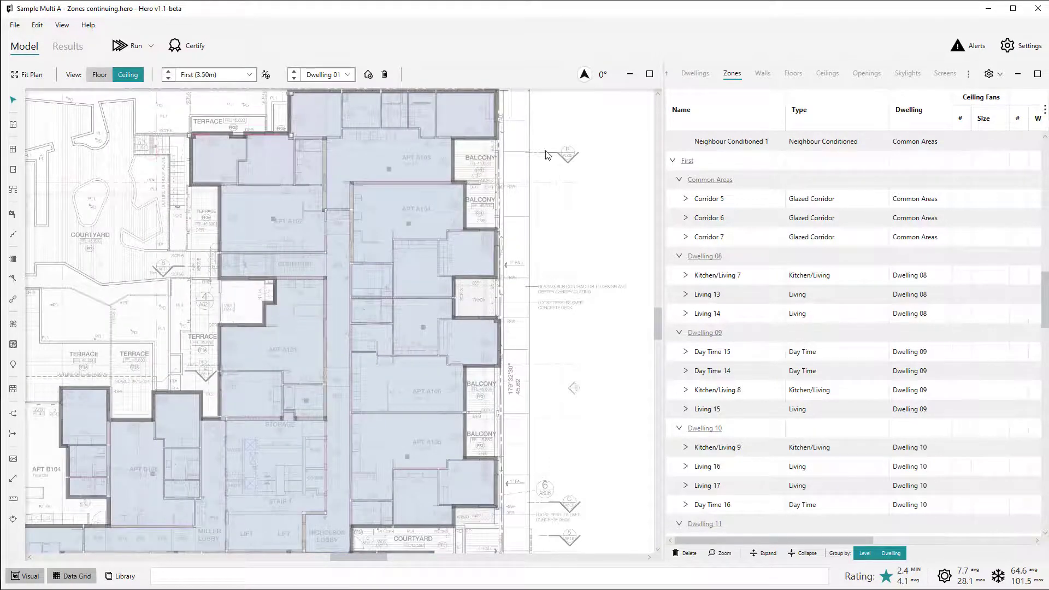
click(168, 78)
click(427, 270)
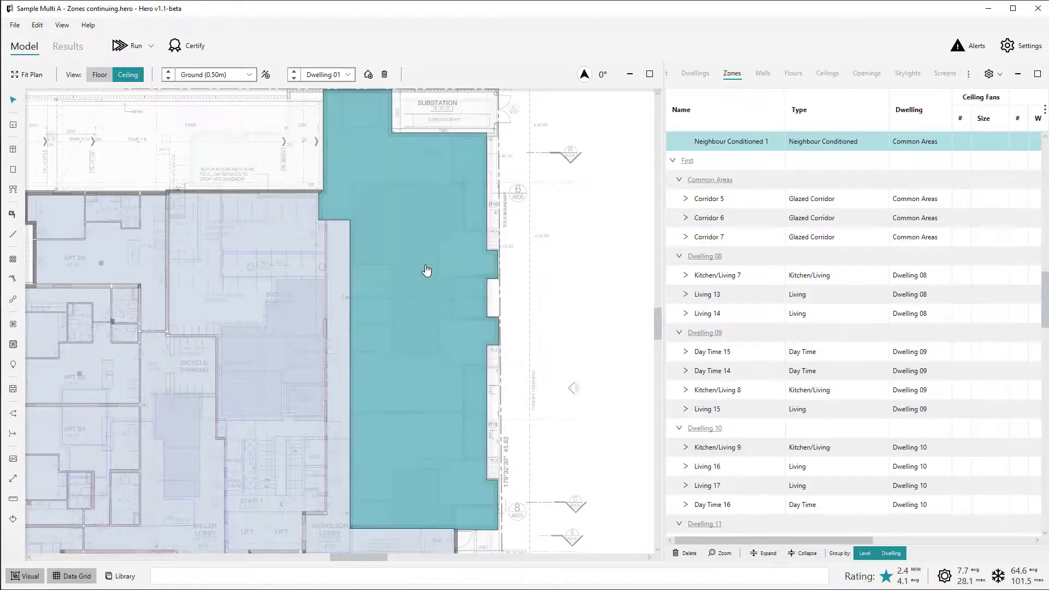
click(797, 149)
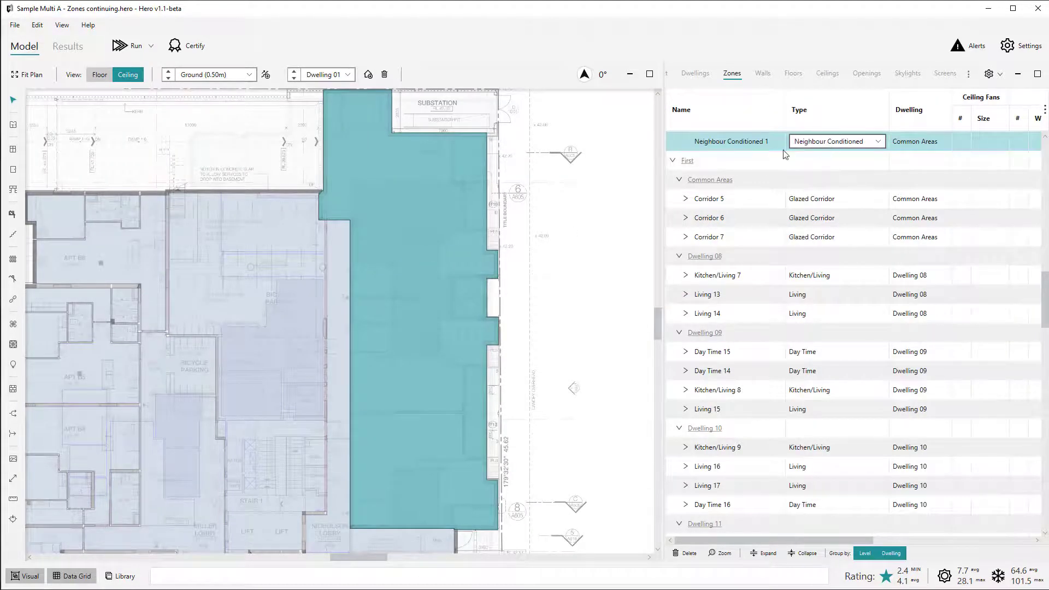
click(605, 211)
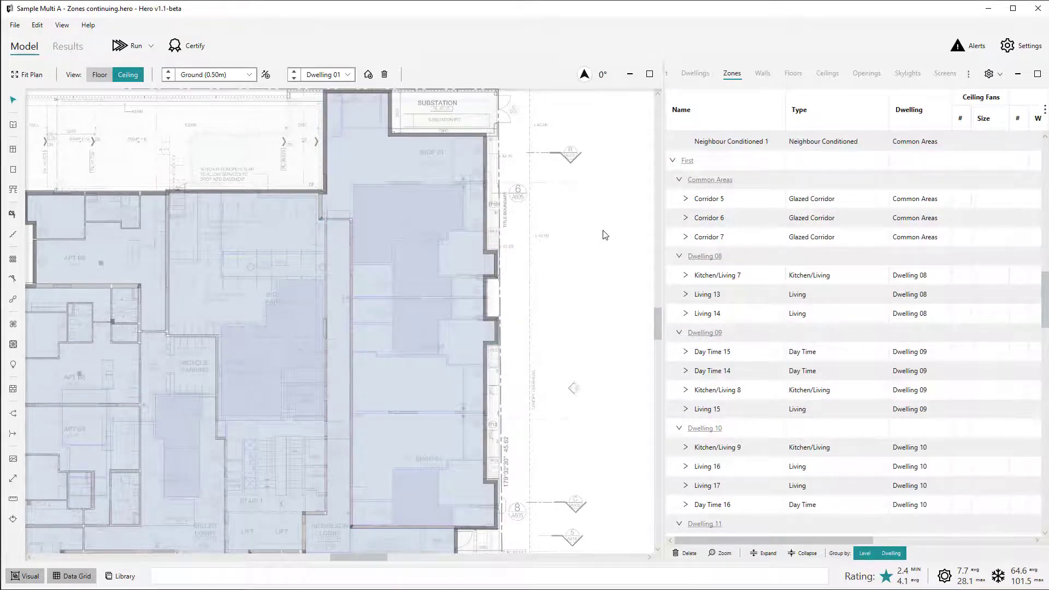
Select ceilings over the ground-floor shops zone and widen the data grid to check their adjacency.
click(468, 260)
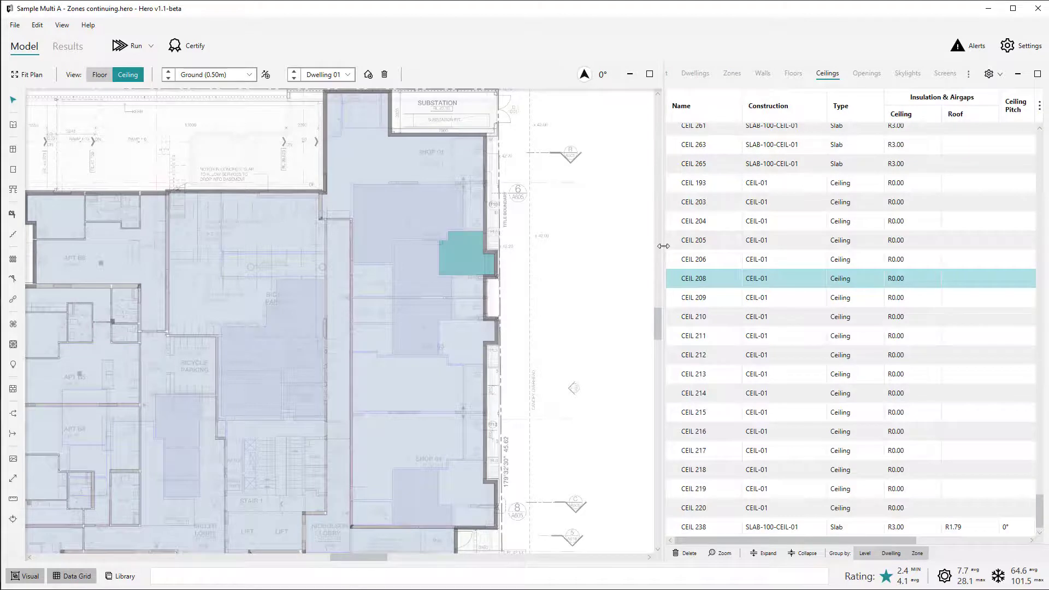
drag(664, 245, 527, 246)
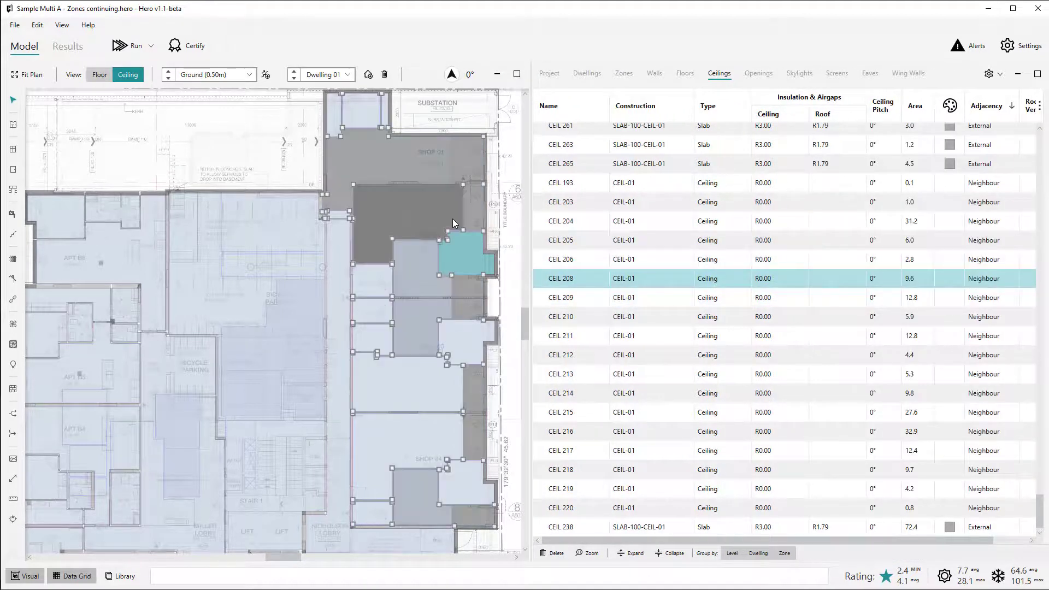
click(452, 219)
click(424, 273)
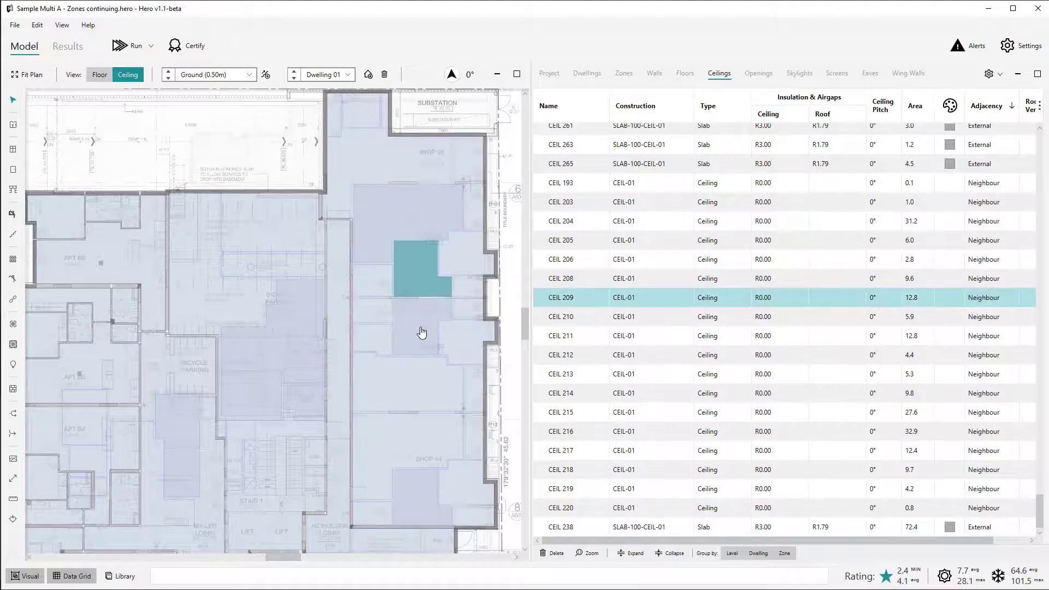
click(421, 328)
click(269, 154)
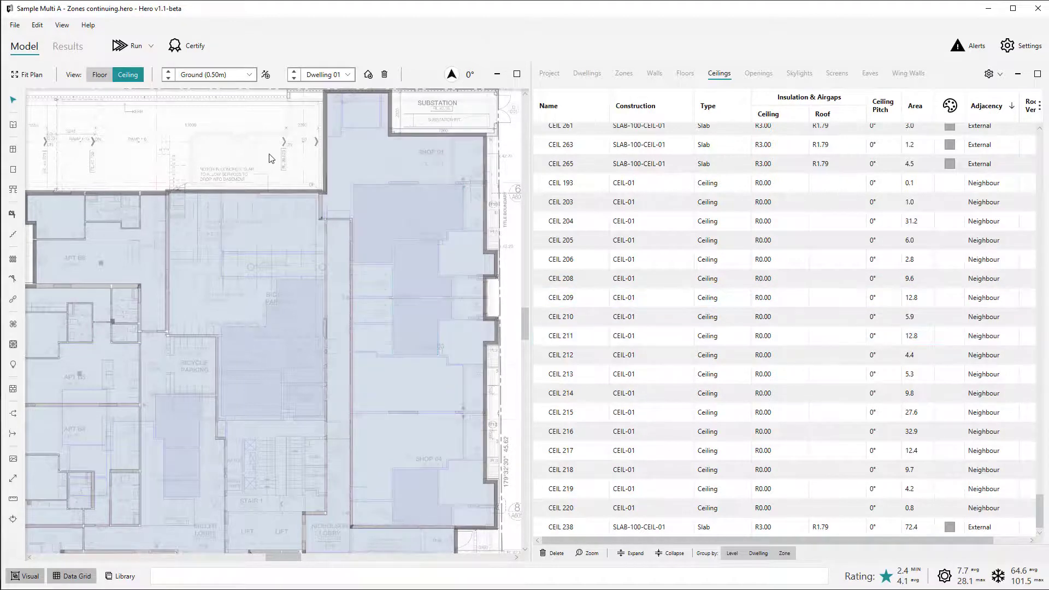
Show the First level's floors and check the adjacency of several apartment floors above the shops.
click(168, 72)
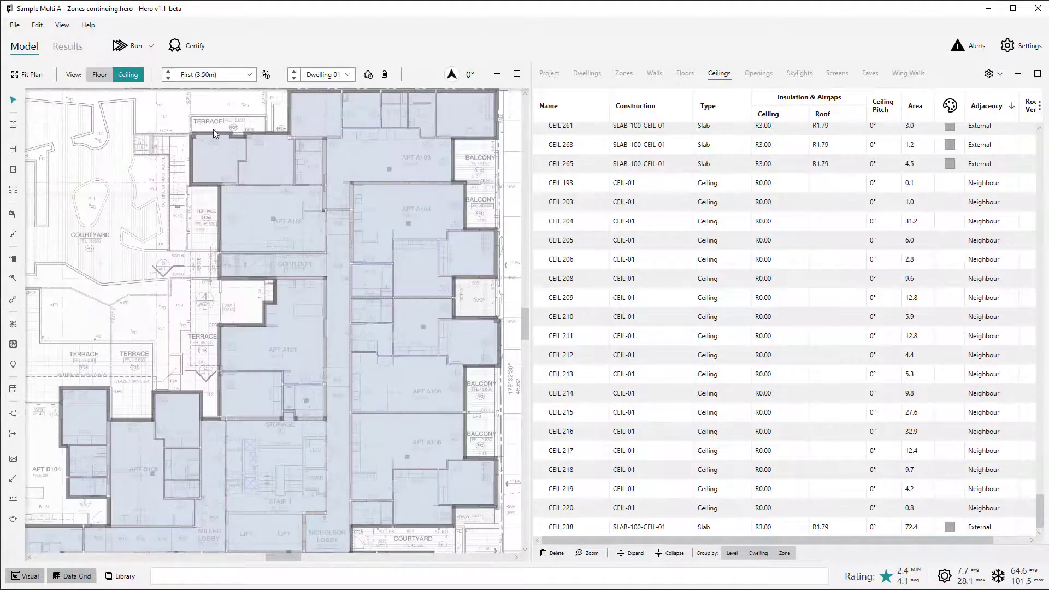
key(Tab)
click(424, 288)
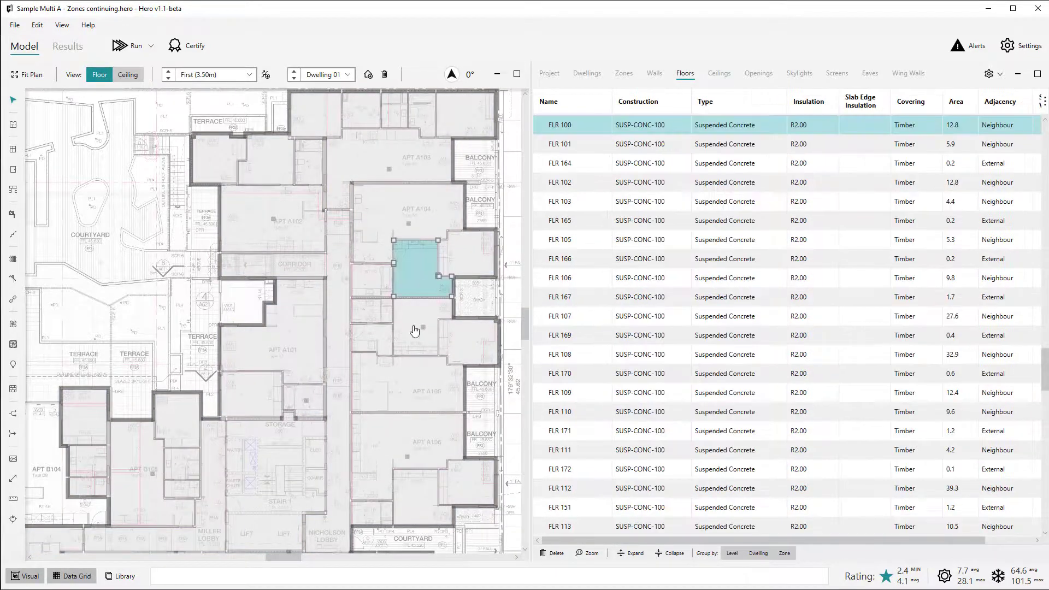
click(416, 327)
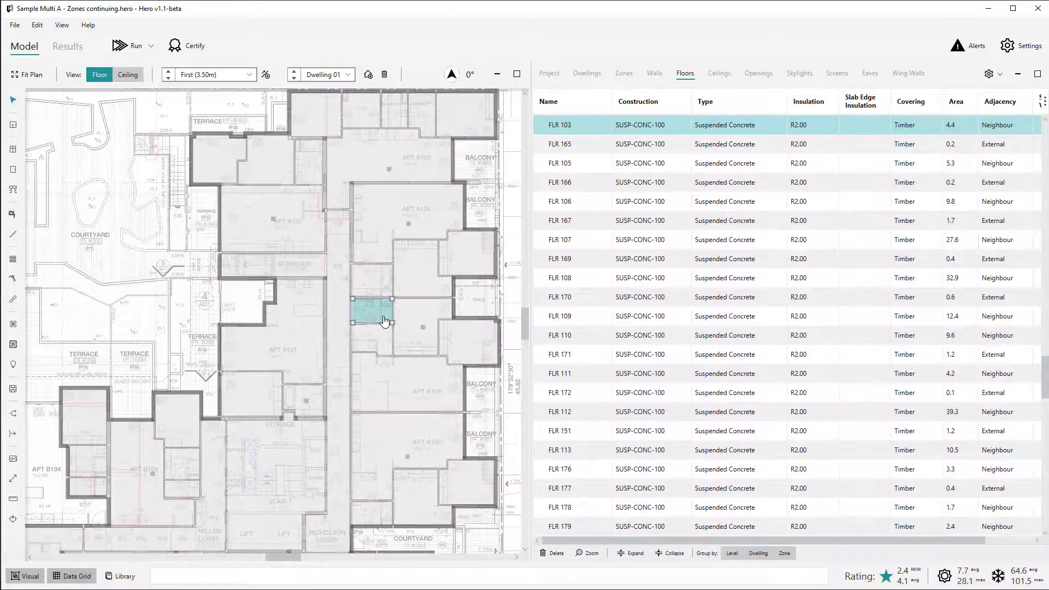
click(372, 235)
key(Escape)
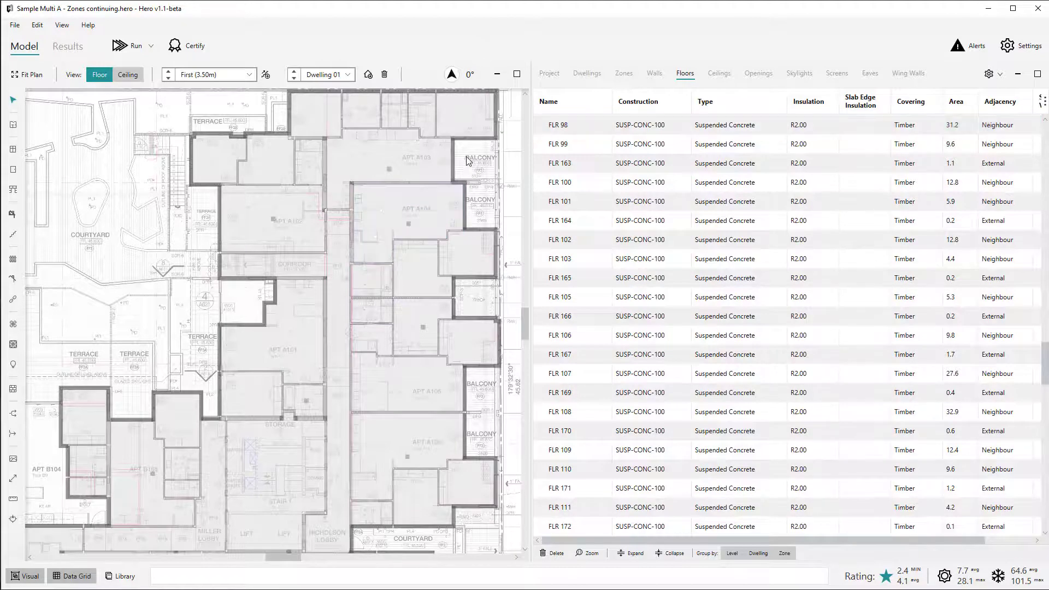
Return to the Ground level and select the shops zone to check its type among the Common Areas zones.
click(168, 79)
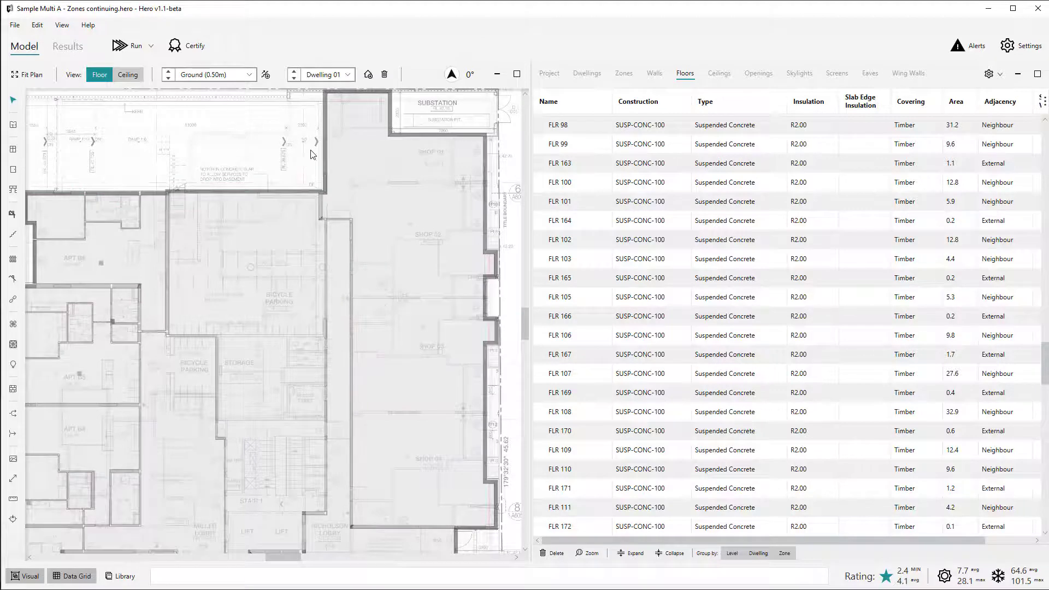
click(460, 173)
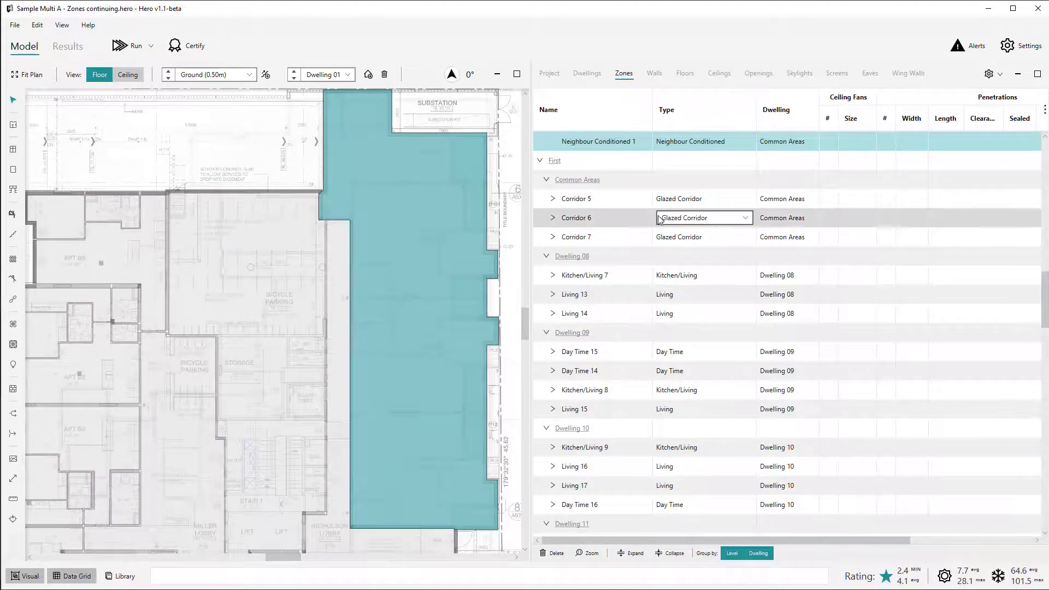
scroll(639, 230, up, 2)
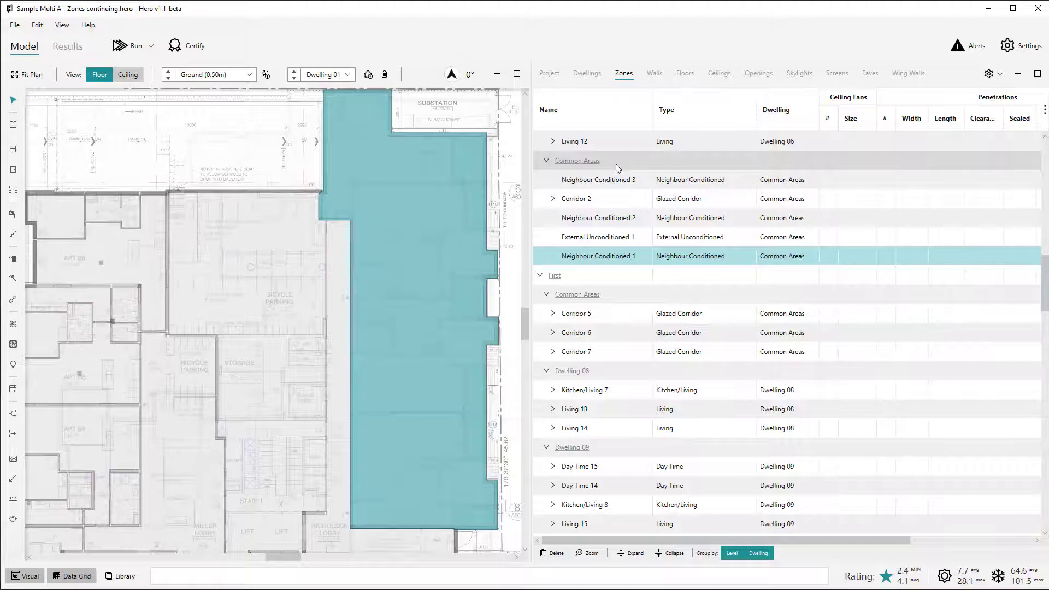
click(468, 111)
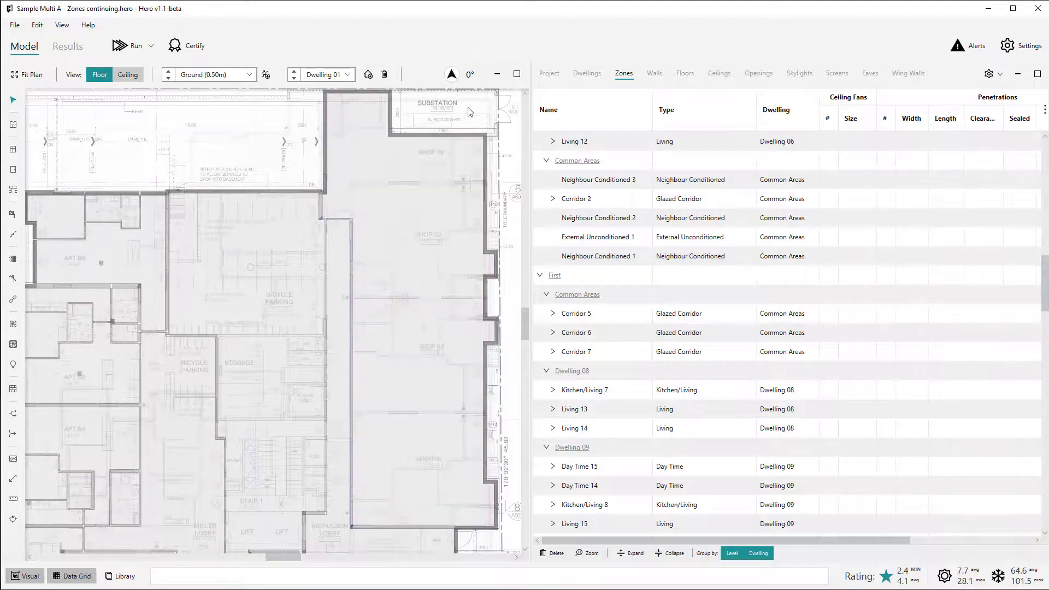
Select the shops zone's east wall beside the title boundary north of SHOP 02 and check its adjacency.
scroll(500, 171, up, 5)
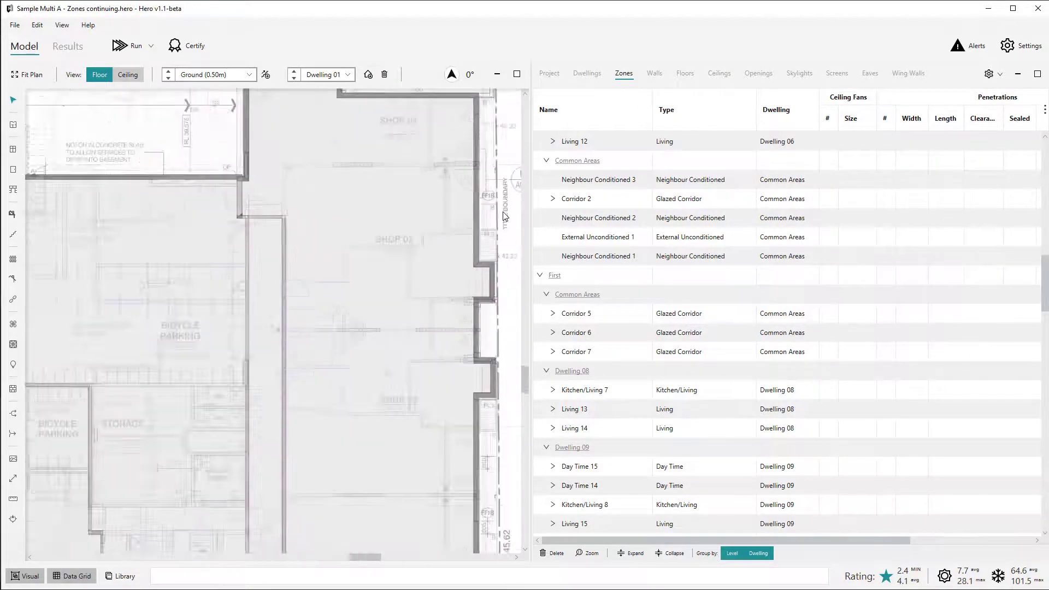
scroll(500, 172, down, 1)
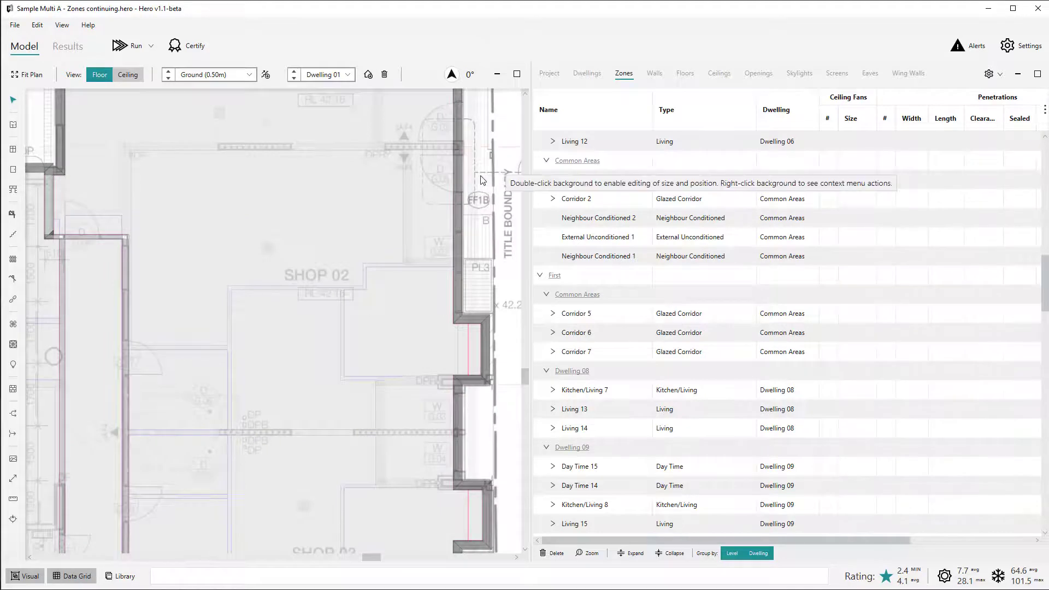
scroll(500, 172, down, 2)
scroll(305, 209, down, 2)
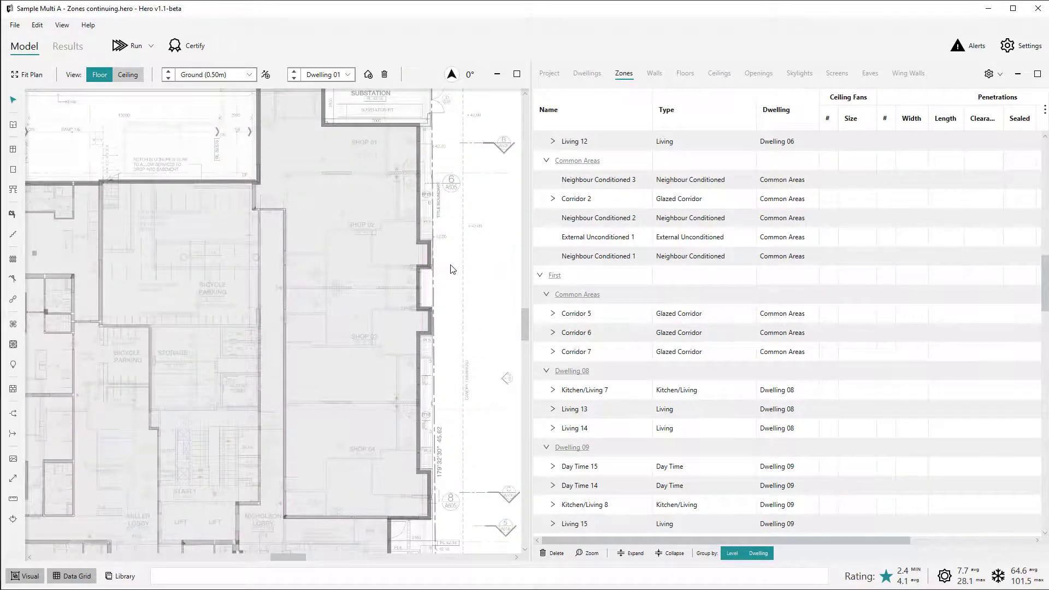
scroll(453, 269, up, 2)
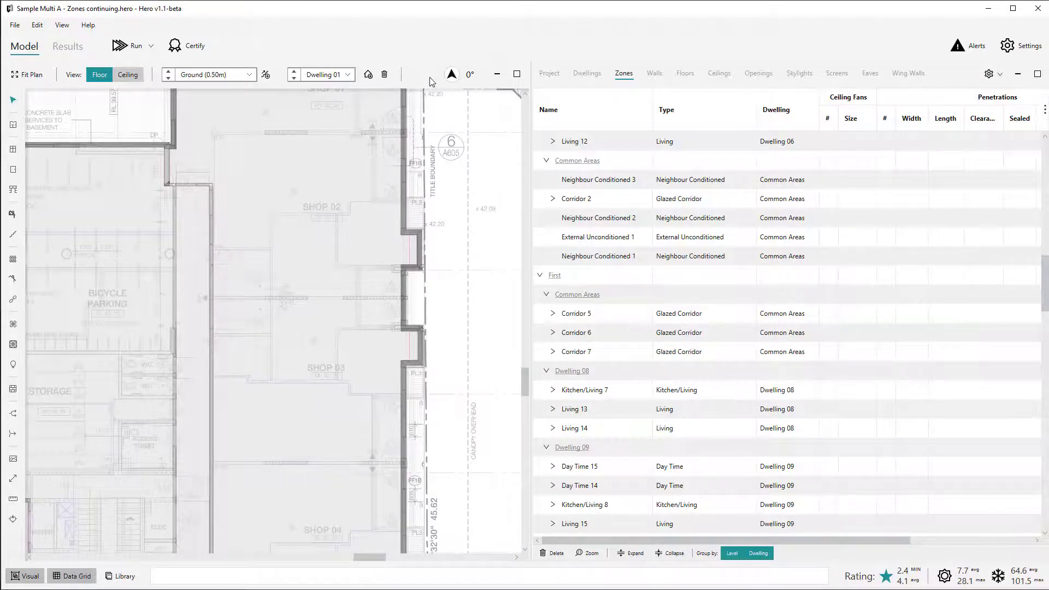
click(405, 119)
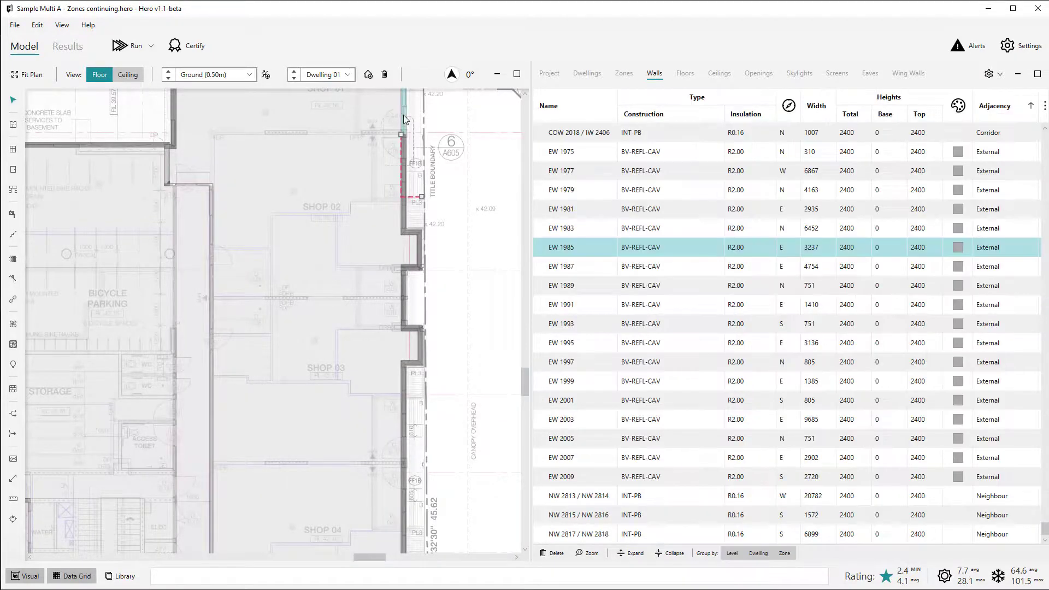
click(444, 122)
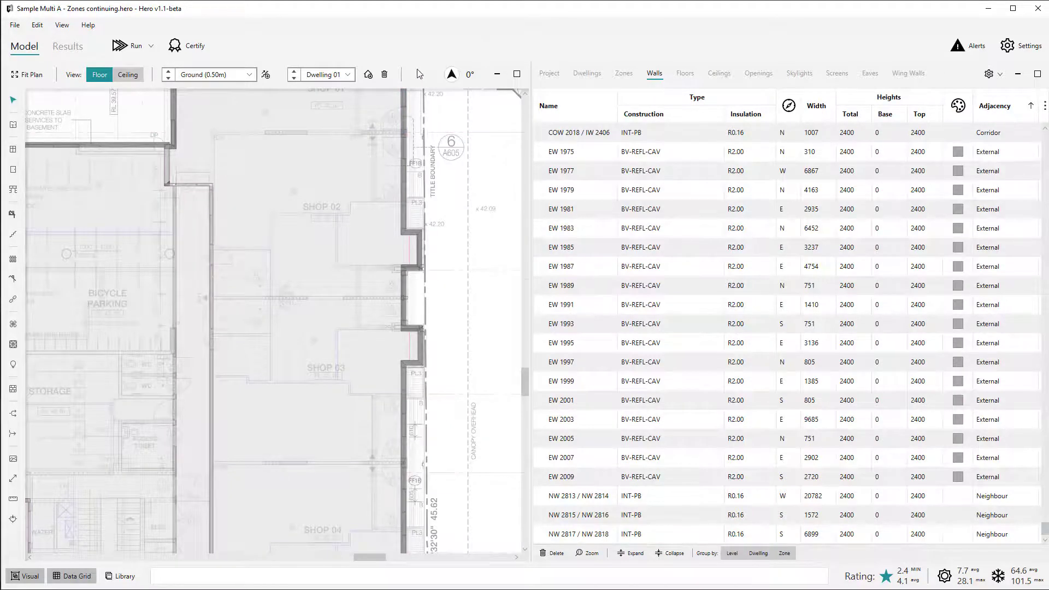
Select APT B6's north external wall facing the ramp and examine its adjacency and the alternative adjacency options without changing it.
scroll(417, 69, down, 3)
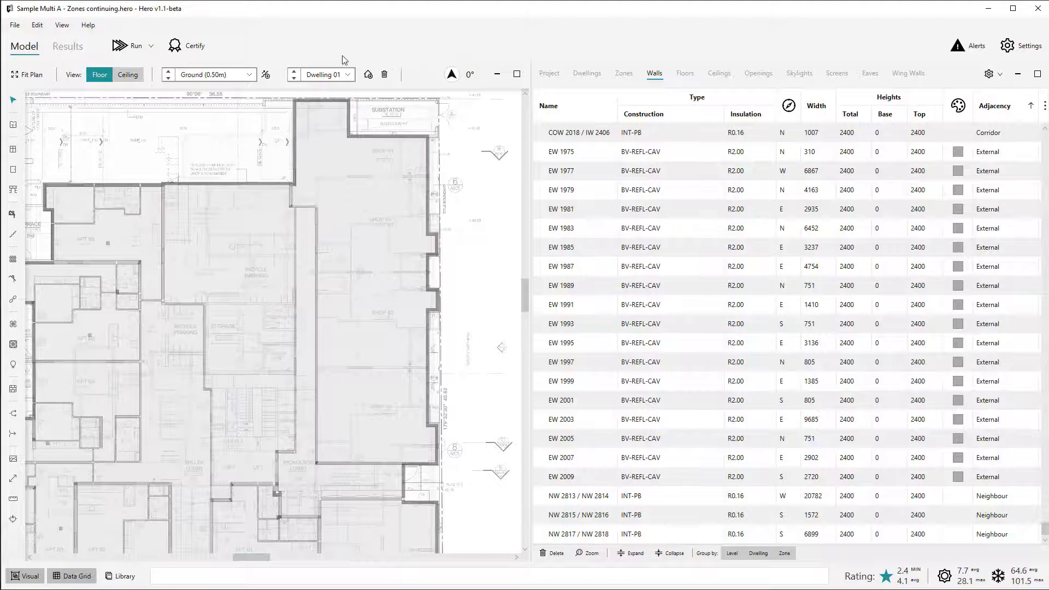
scroll(76, 156, up, 2)
scroll(76, 157, up, 3)
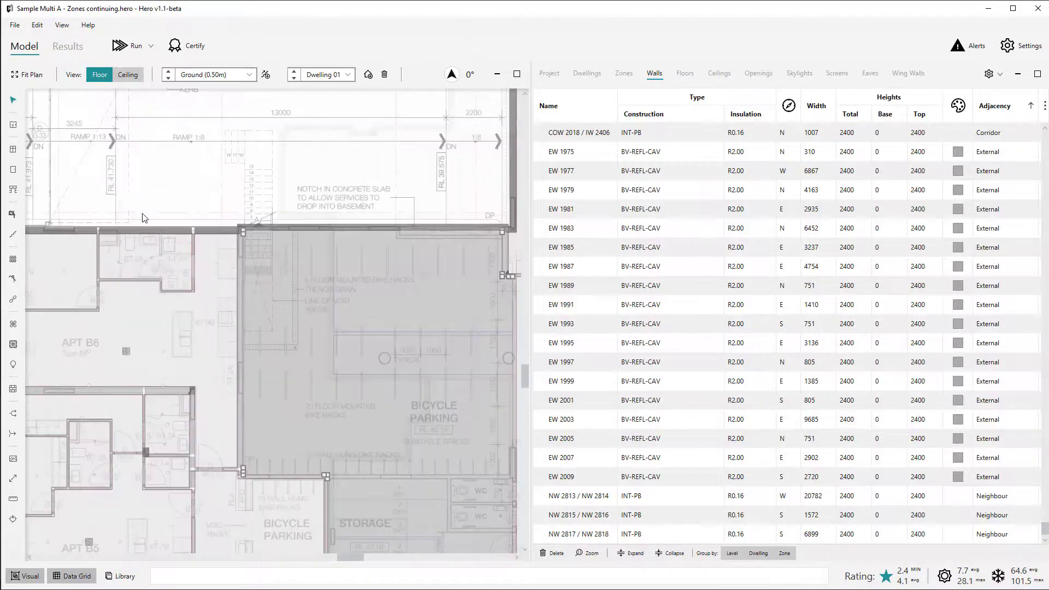
click(169, 244)
click(992, 133)
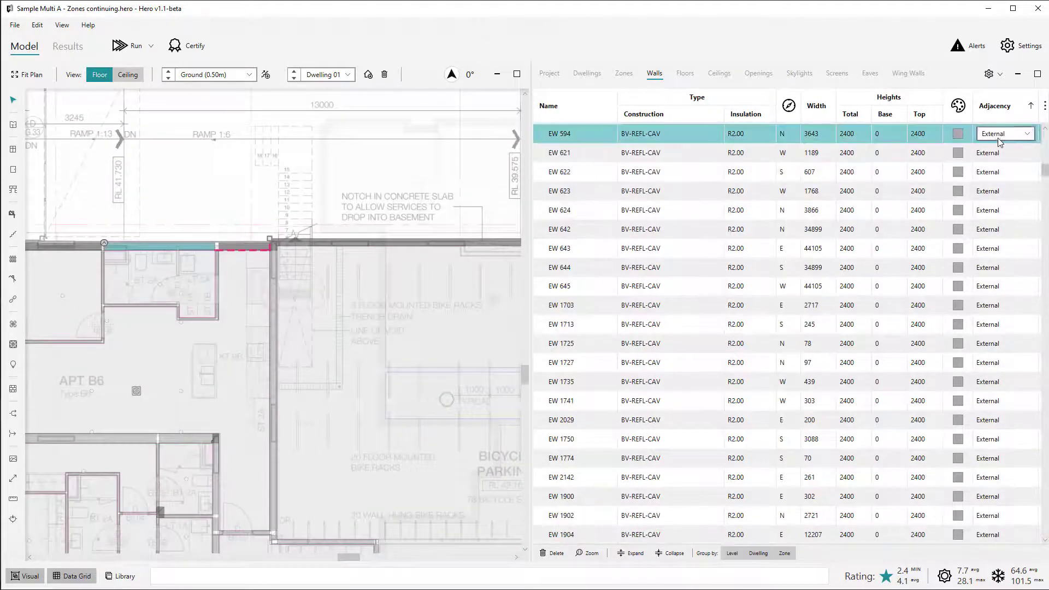
click(1000, 133)
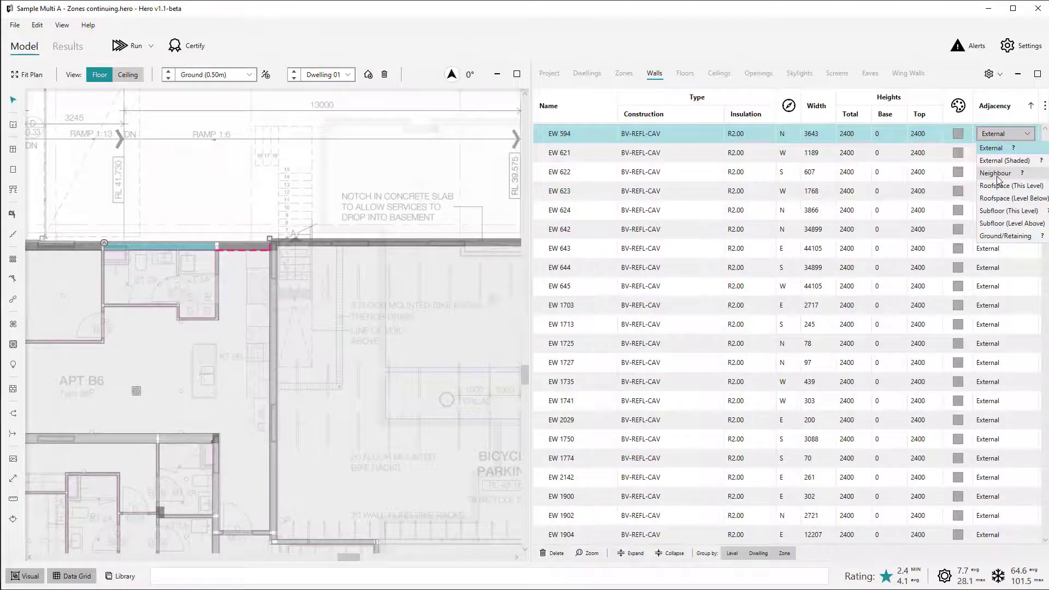
click(462, 175)
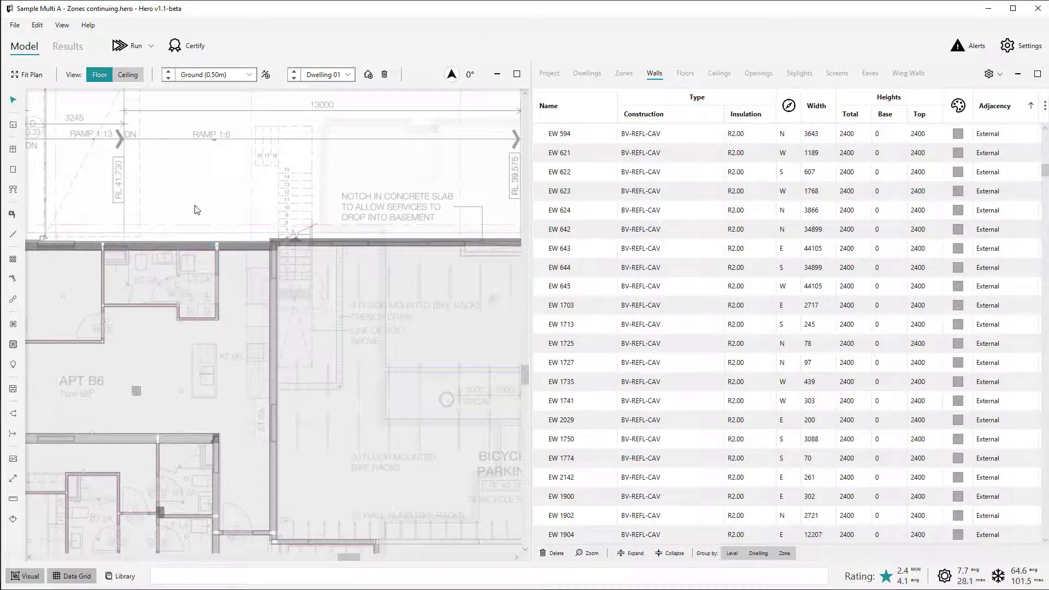
Select the wall between APT B6 and the bicycle parking and check its adjacency.
click(274, 291)
scroll(190, 189, down, 6)
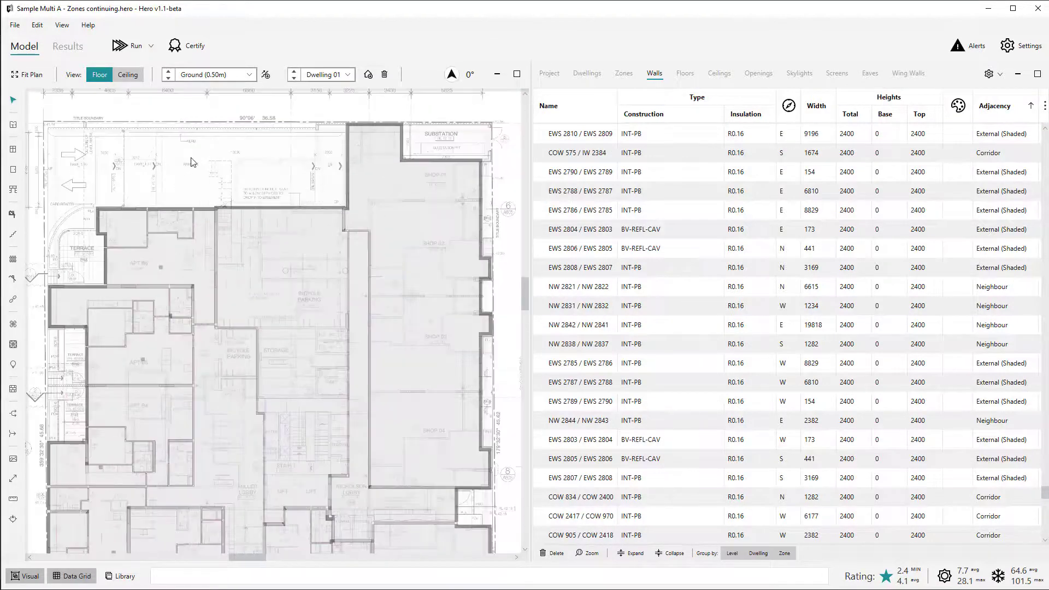
scroll(196, 175, down, 4)
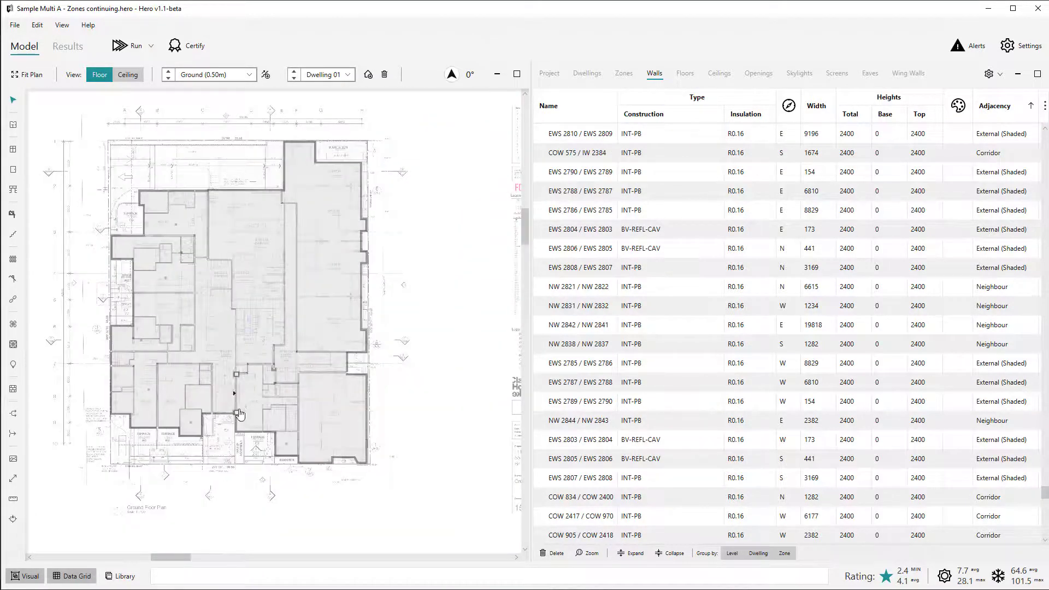
Select the Nicholson Lobby zone on the Ground level and check its zone type, then clear the selection.
scroll(260, 342, up, 5)
click(260, 339)
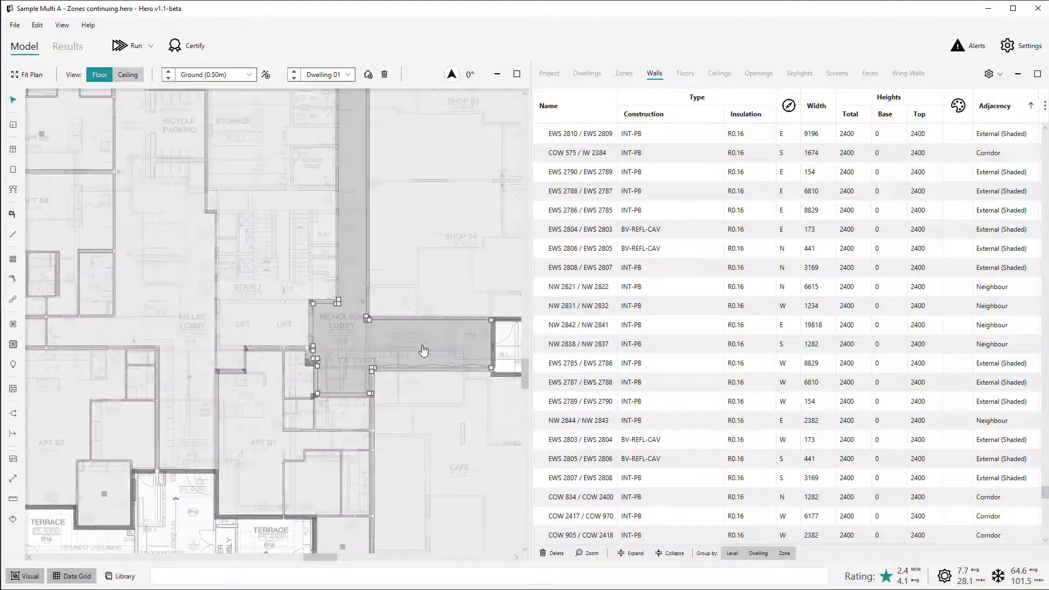
click(422, 351)
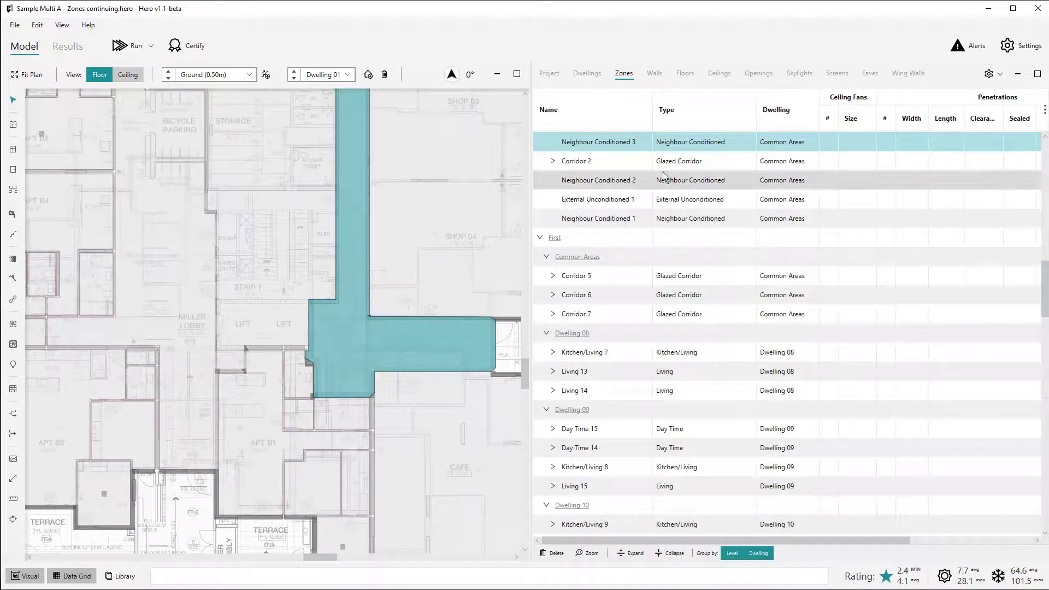
click(510, 341)
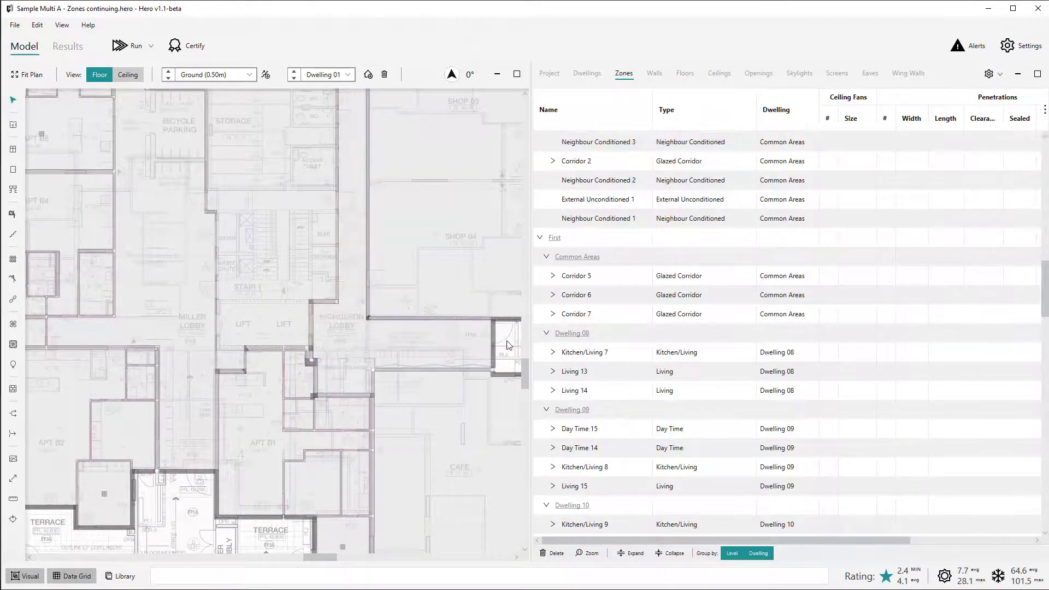
Select the wall between the Nicholson Lobby's comms storage and APT B1 and check its adjacency.
scroll(337, 415, up, 3)
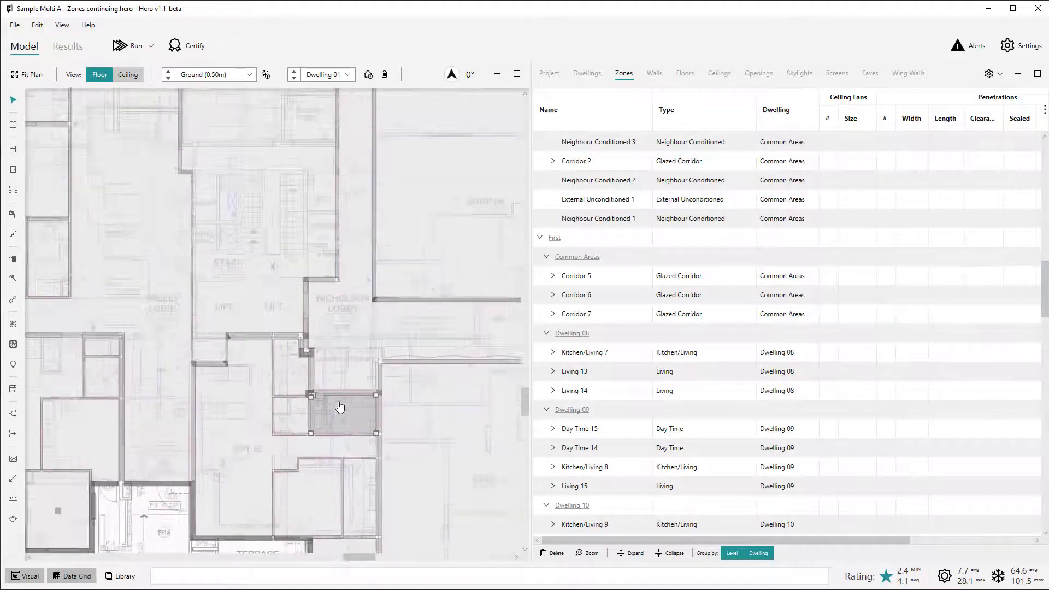
click(340, 397)
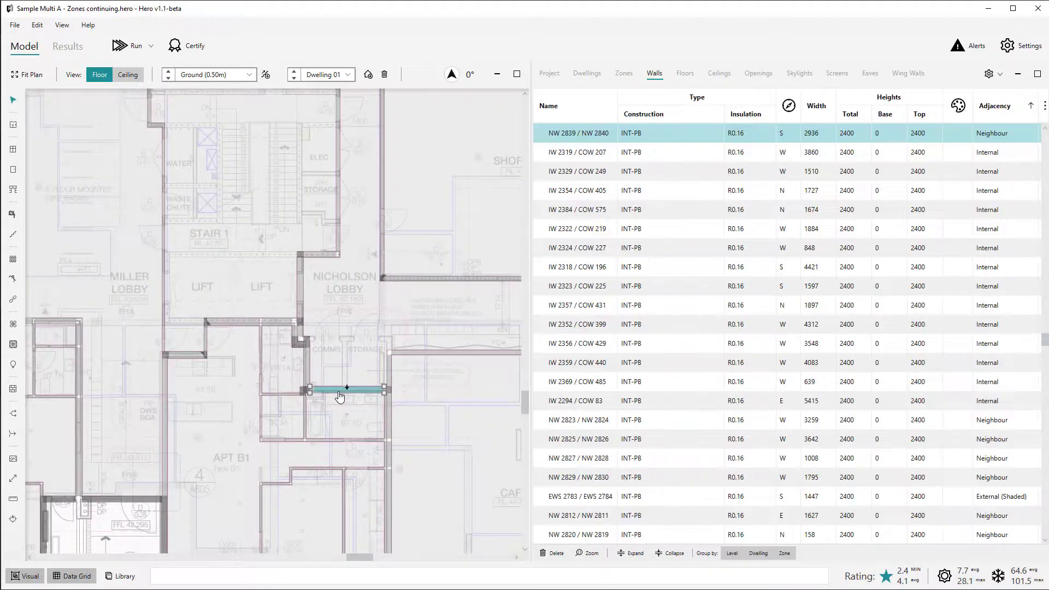
click(125, 532)
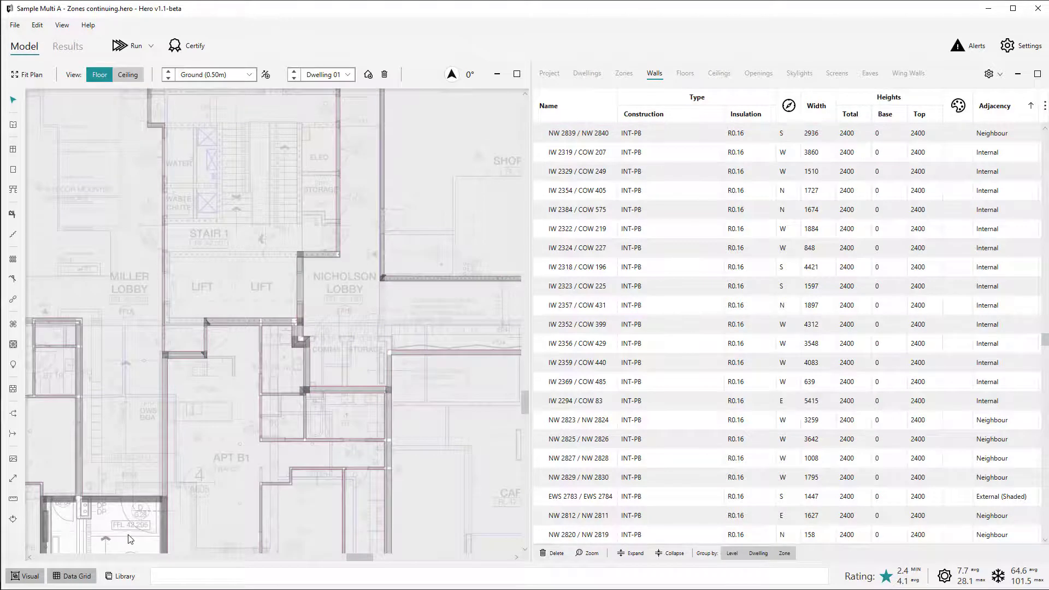
Select APT B1's west wall at the open entry south of Miller Lobby and examine its adjacency options without changing it.
click(166, 524)
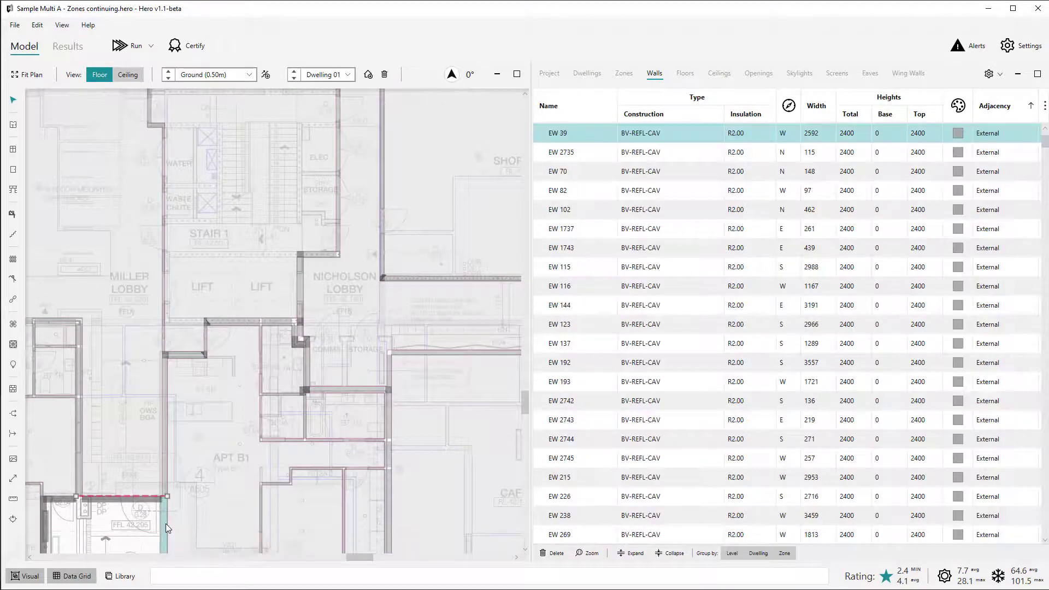
click(1006, 133)
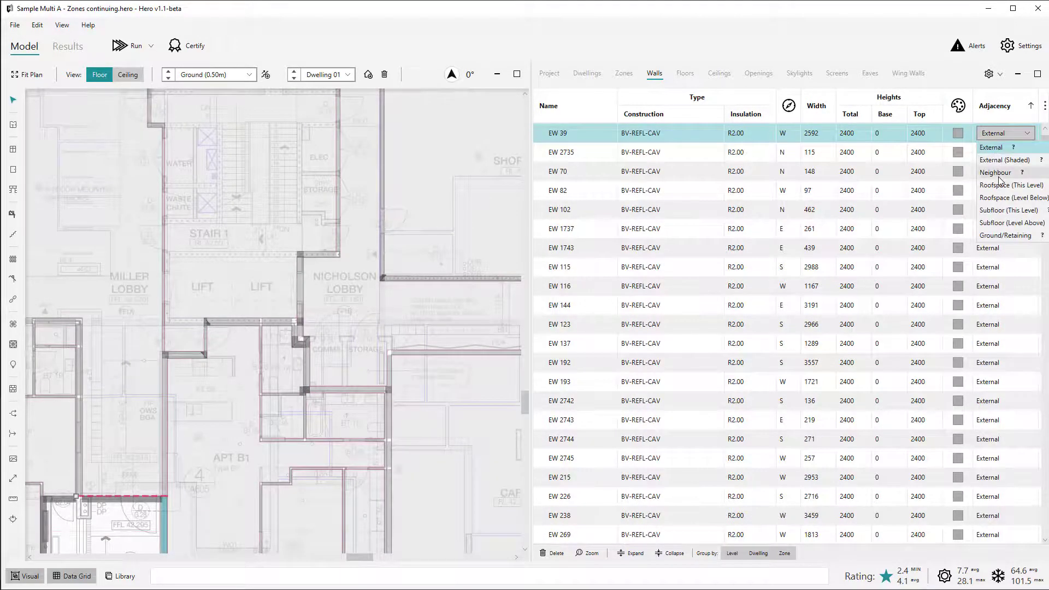
click(130, 518)
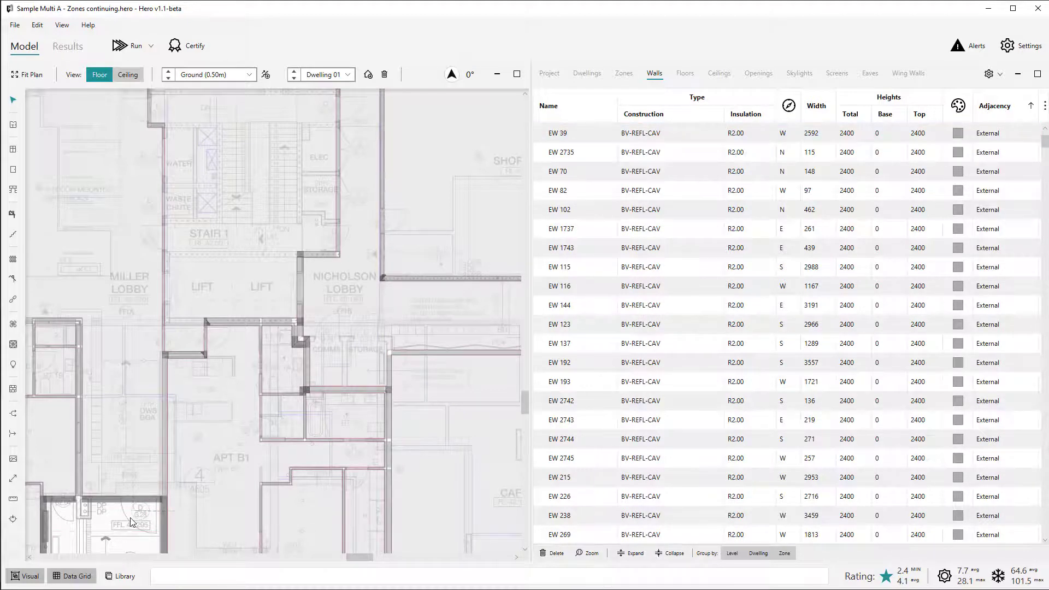
scroll(130, 517, down, 3)
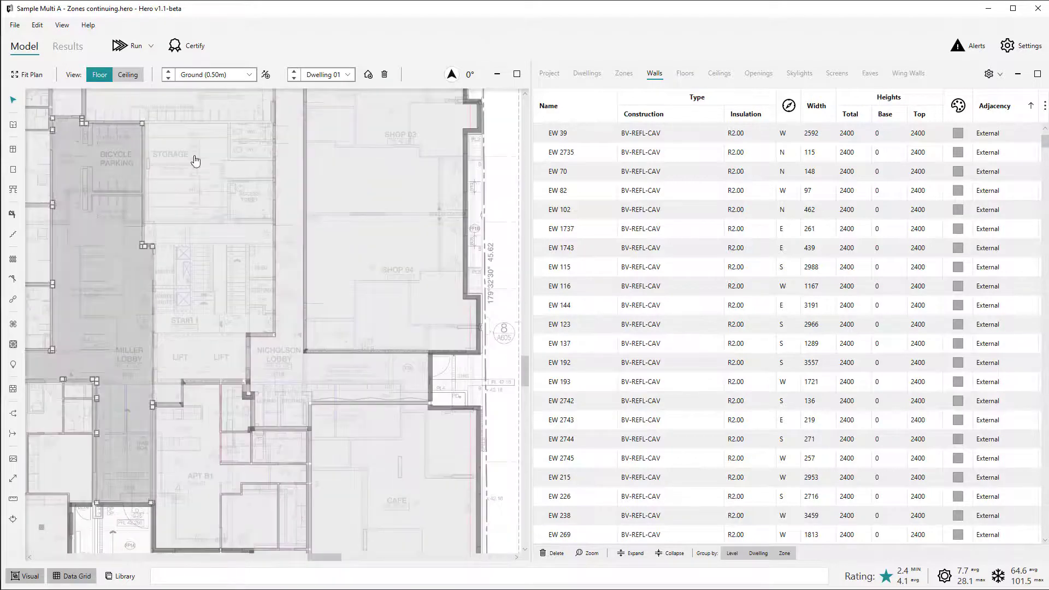
Switch to the First level and view its whole floor plan.
right_click(191, 146)
click(168, 71)
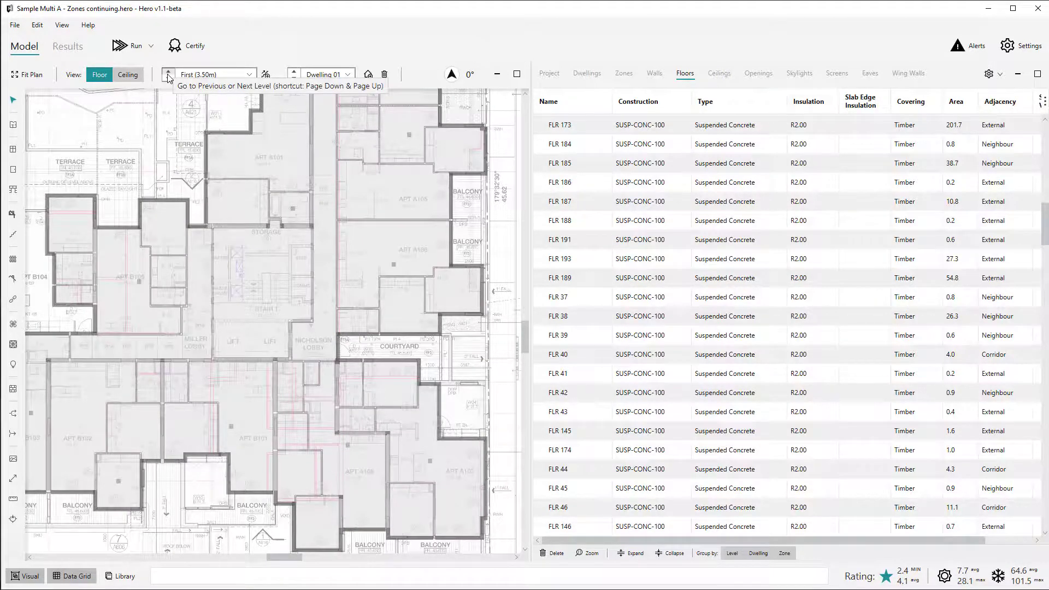
scroll(498, 225, down, 1)
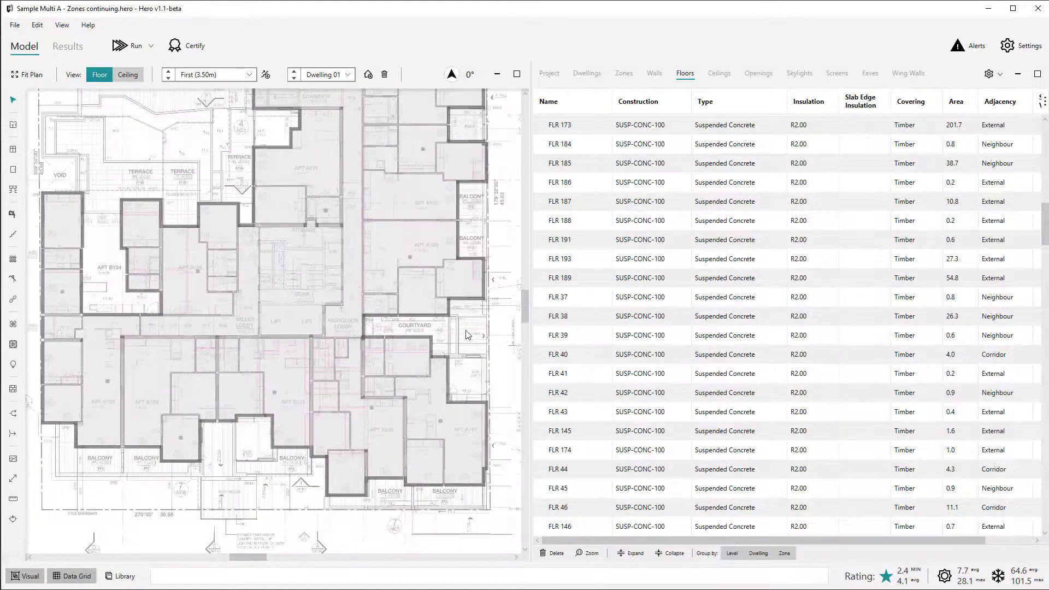
scroll(468, 335, down, 3)
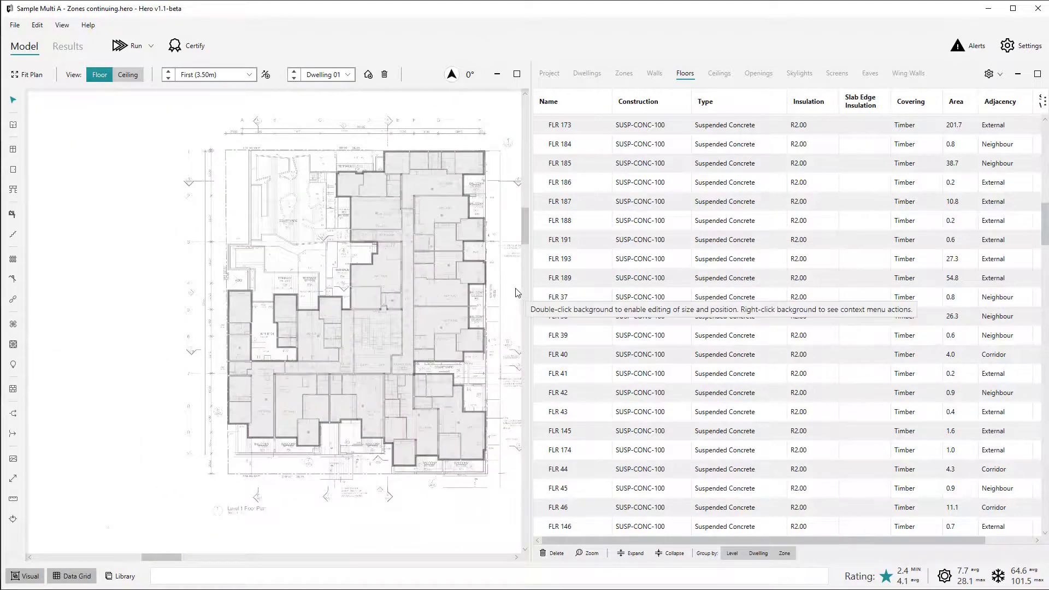
scroll(516, 293, up, 1)
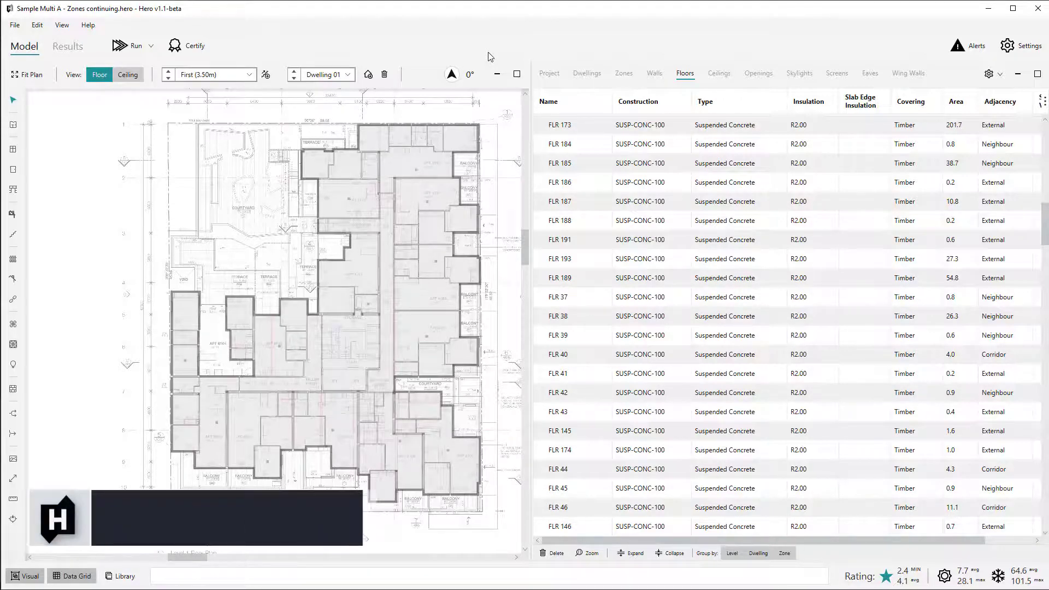
List the zones, select the L-shaped Miller Lobby corridor on the First level and check its zone type.
click(623, 73)
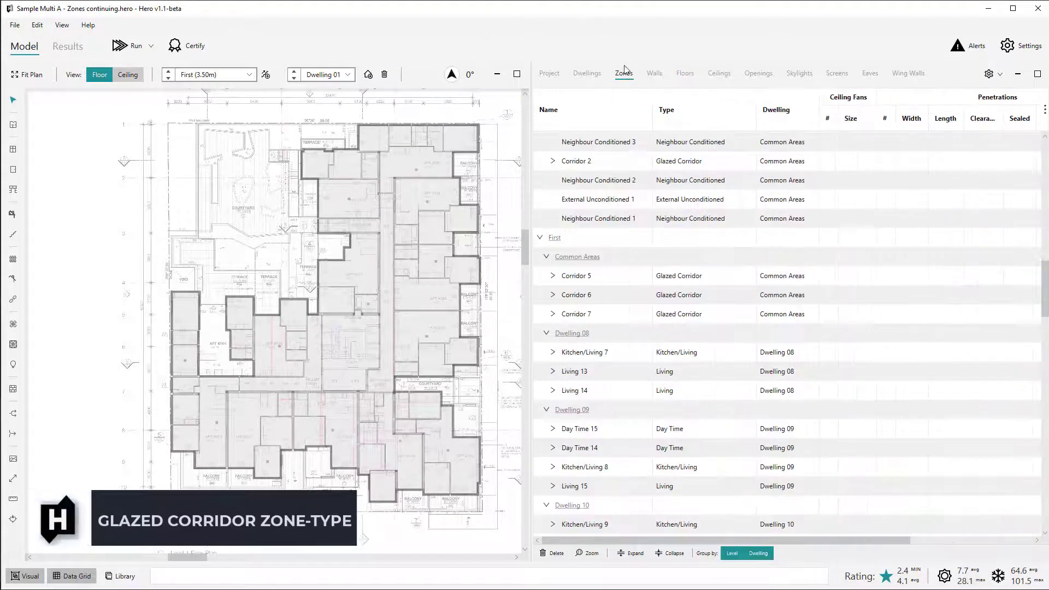
scroll(510, 385, up, 1)
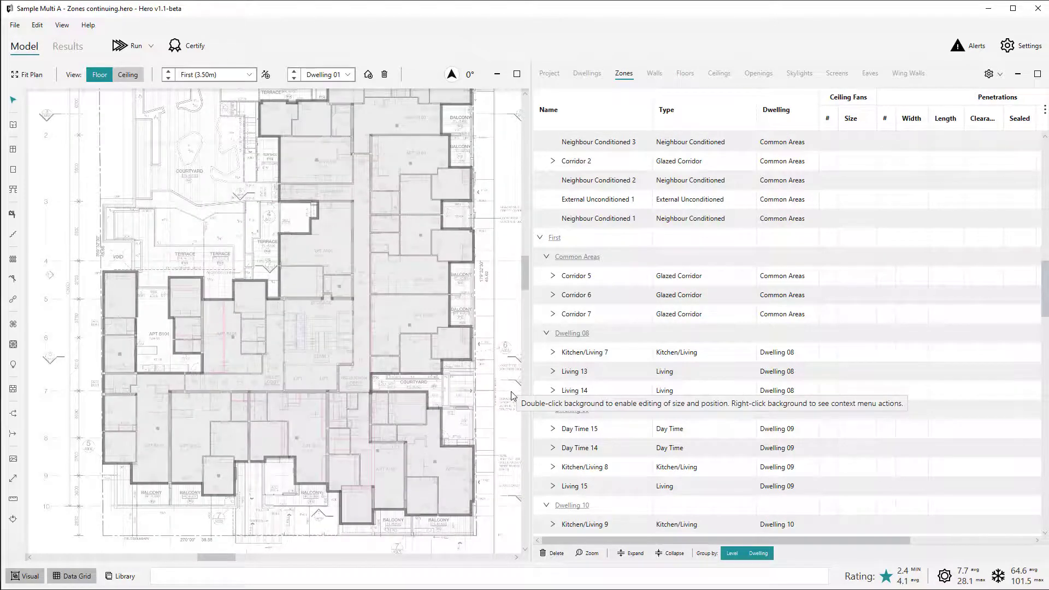
scroll(273, 376, up, 2)
click(273, 376)
click(273, 376)
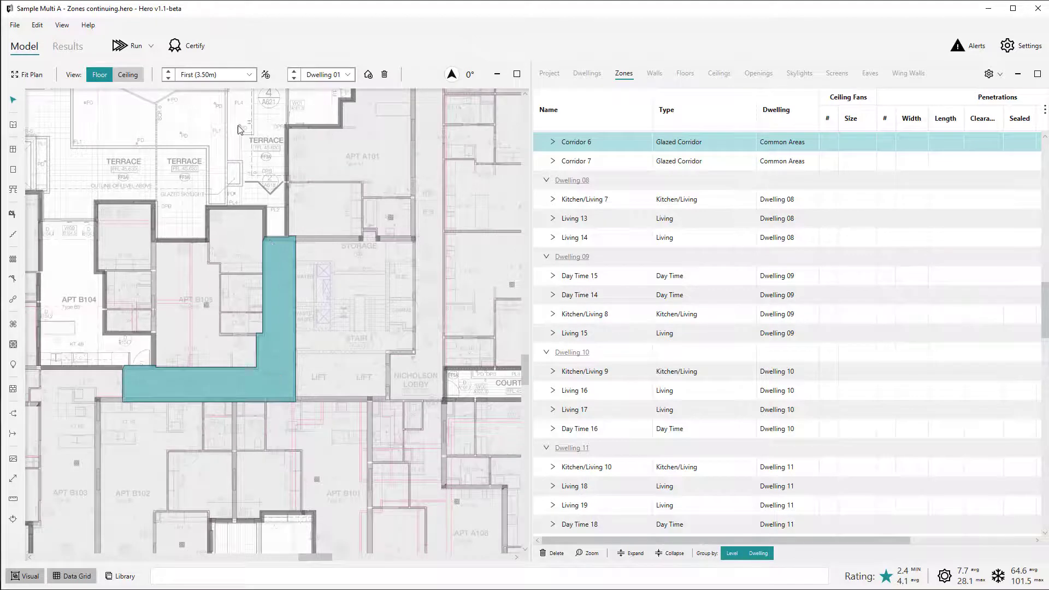
click(709, 144)
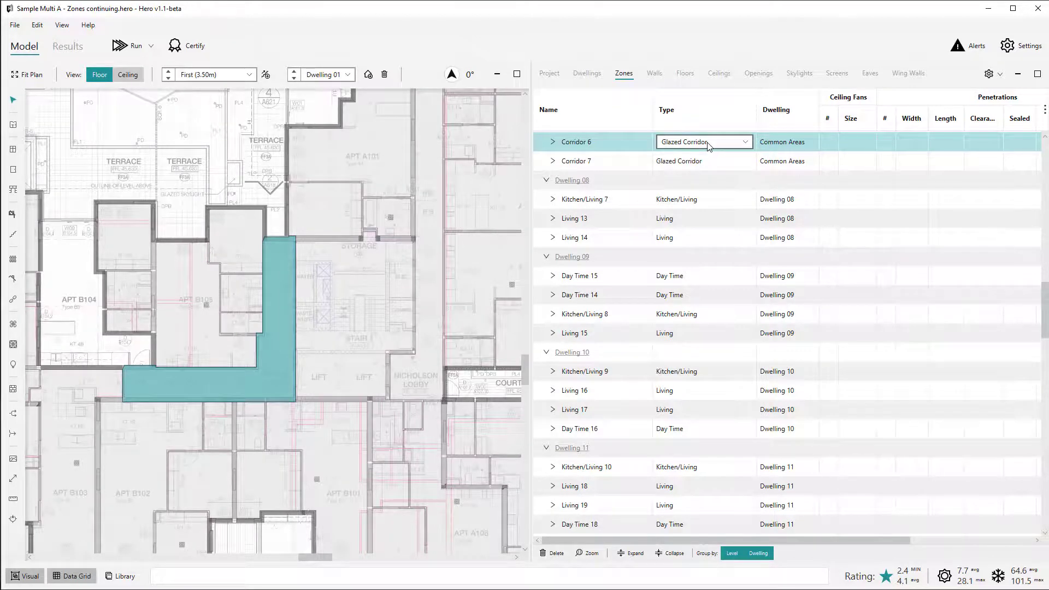
click(268, 159)
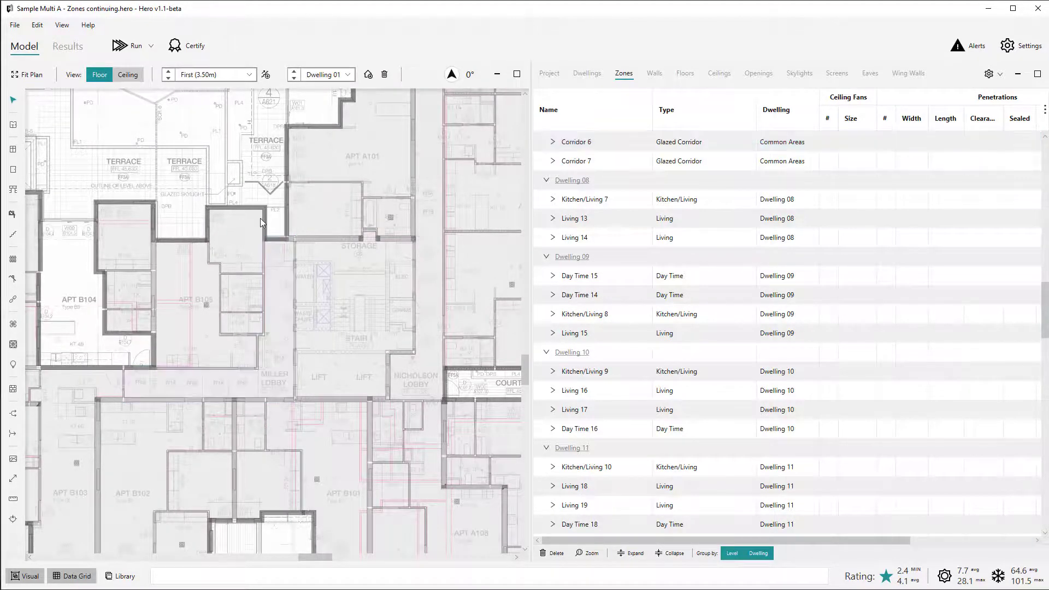
Draw a window about 895 mm wide in the north wall of the First level's Miller Lobby corridor, beside APT B105.
scroll(274, 255, up, 5)
key(w)
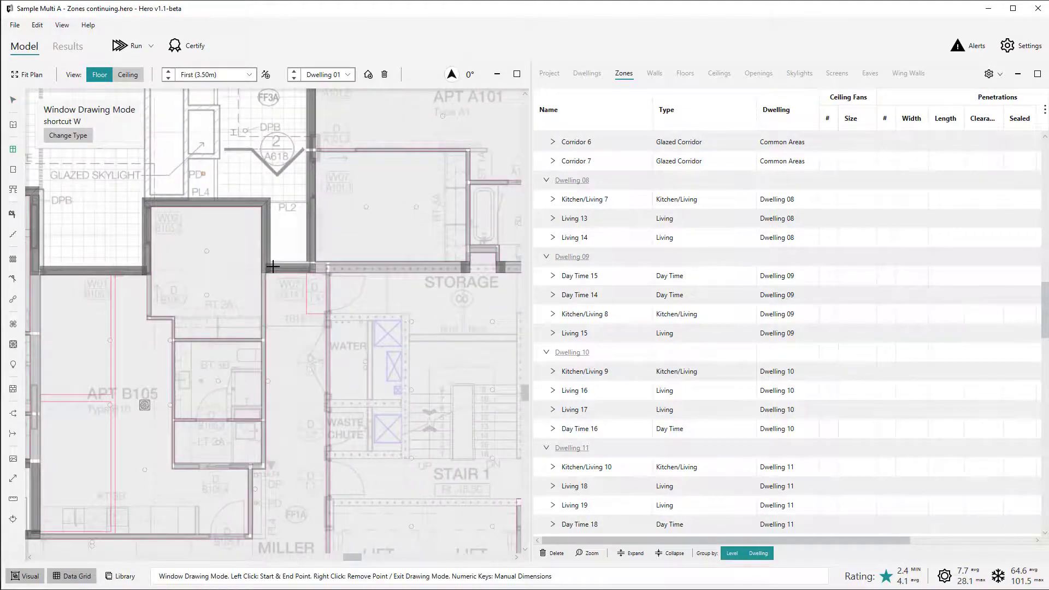
click(273, 267)
click(295, 248)
right_click(293, 249)
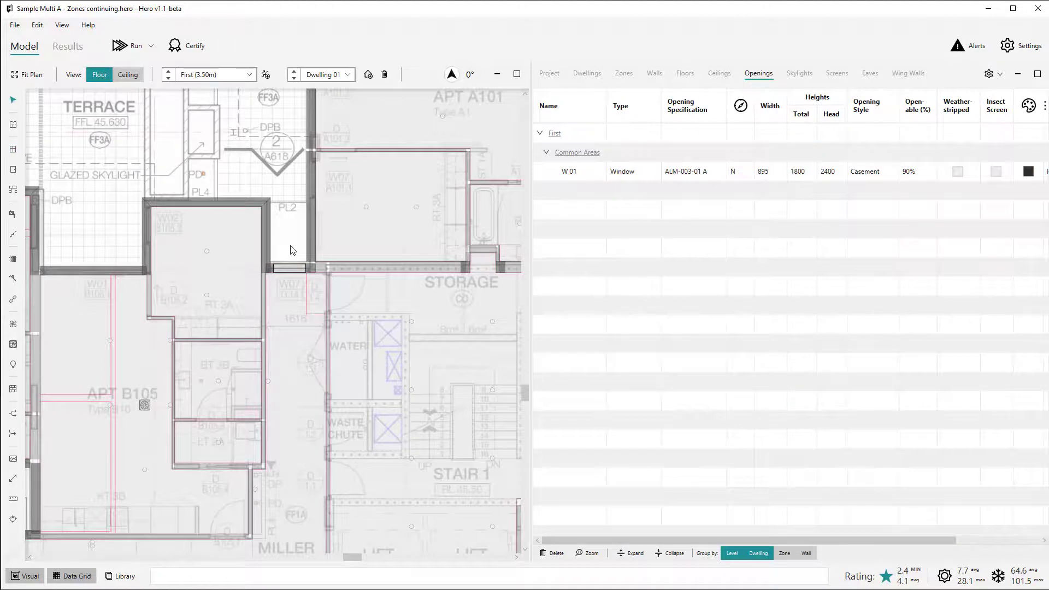
scroll(291, 250, down, 1)
scroll(291, 250, down, 1)
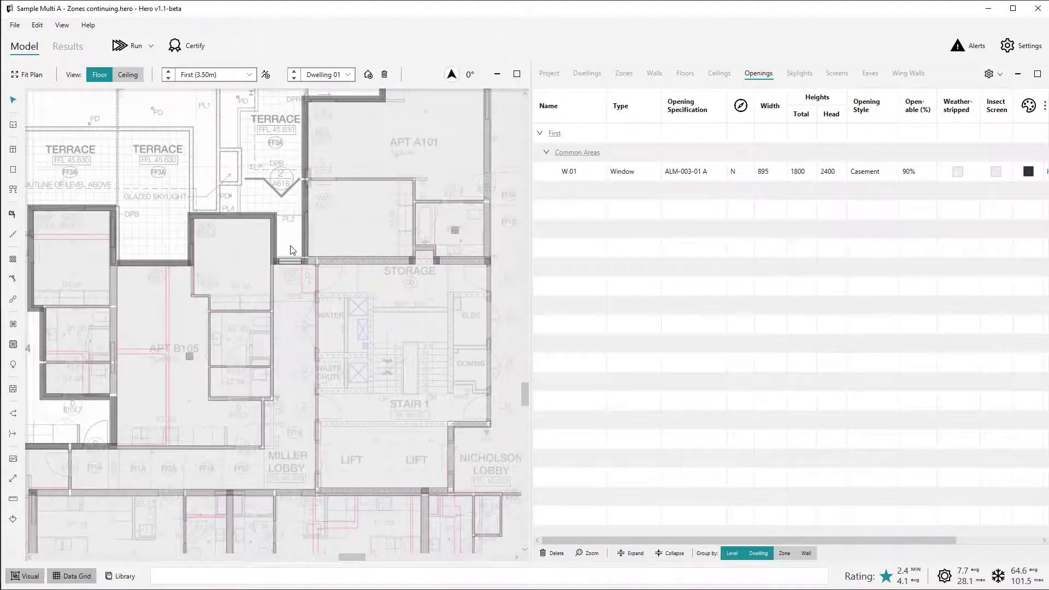
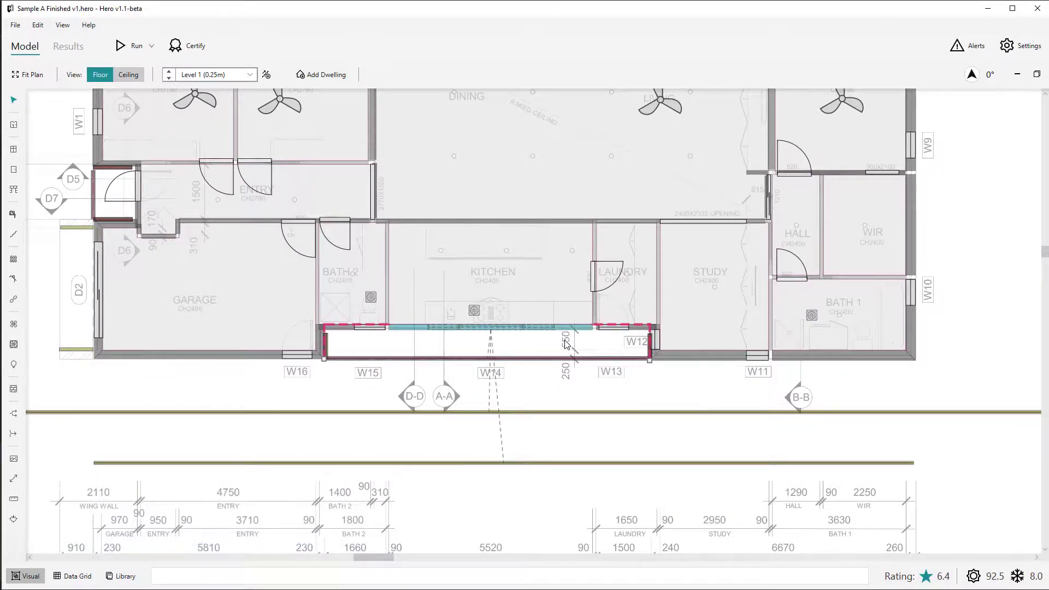
Examine the screens and wing walls linked to the south walls of the Kitchen and Bath 2 at W14 and W15.
scroll(651, 379, up, 3)
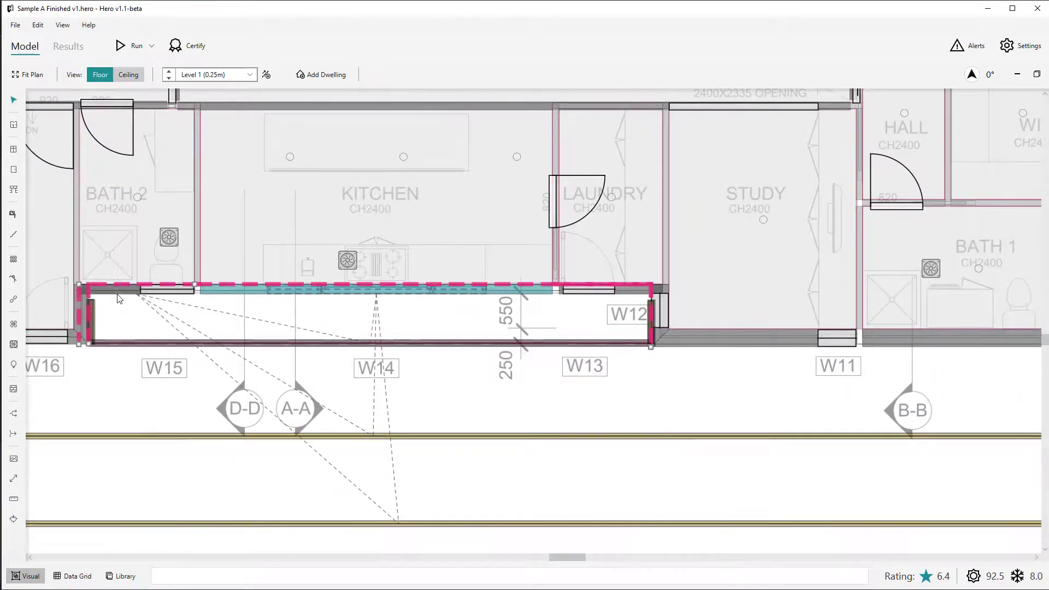
scroll(623, 367, down, 3)
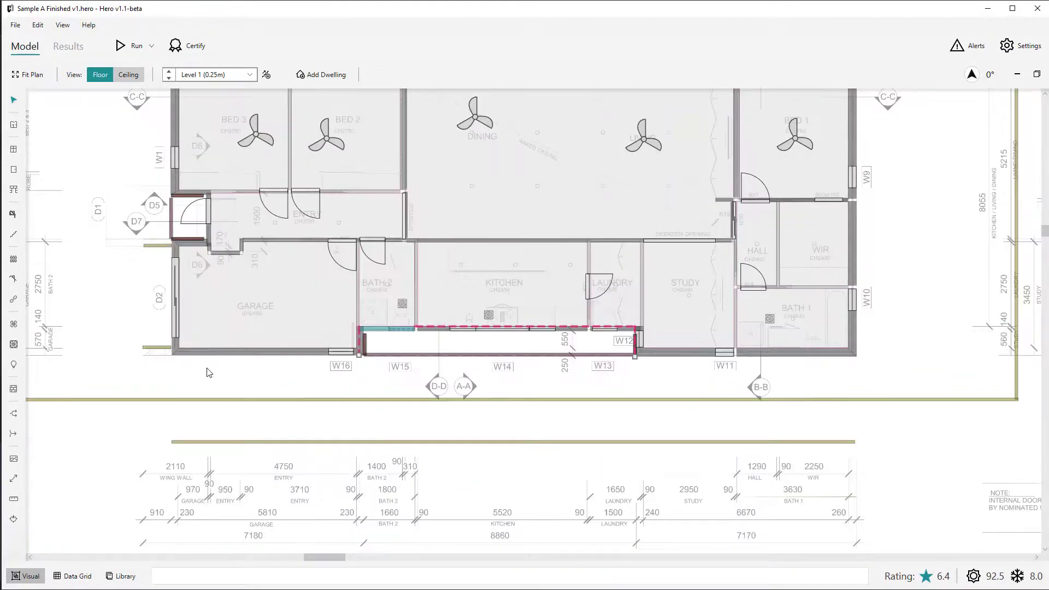
scroll(82, 271, up, 4)
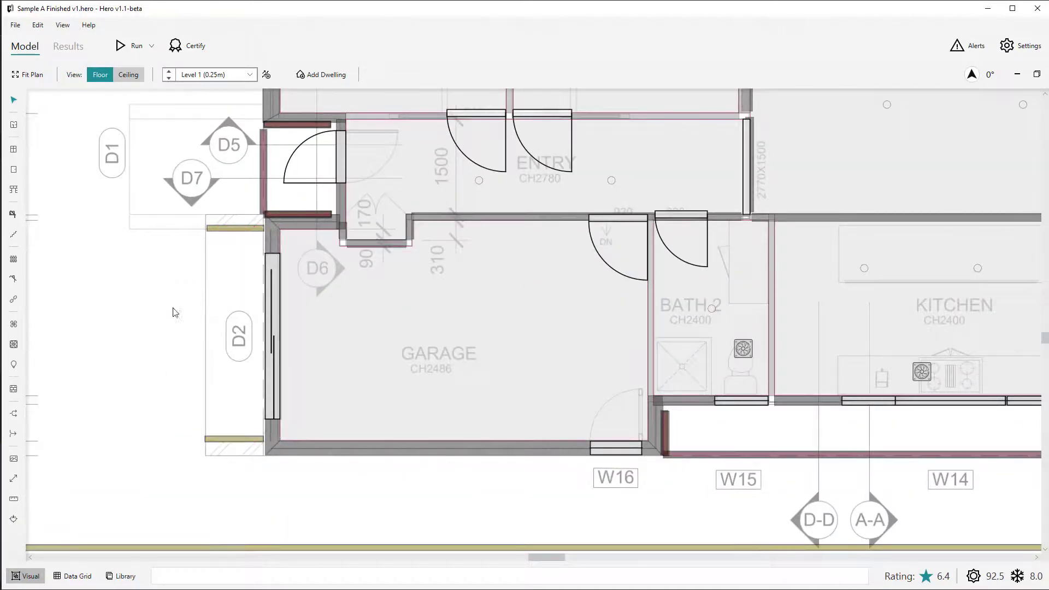
Shift the southern screen beside garage door D2 around the garage's south-west corner to test its wing wall link.
scroll(143, 377, up, 2)
click(269, 471)
drag(269, 471, 270, 462)
click(334, 457)
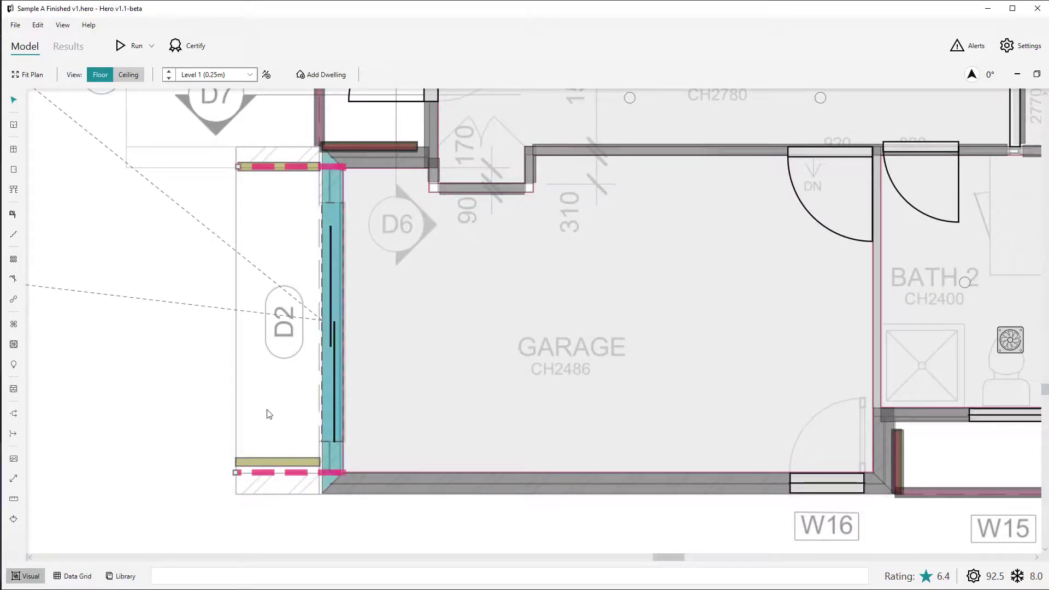
click(278, 466)
drag(283, 463, 329, 464)
drag(277, 493, 297, 444)
scroll(216, 398, down, 2)
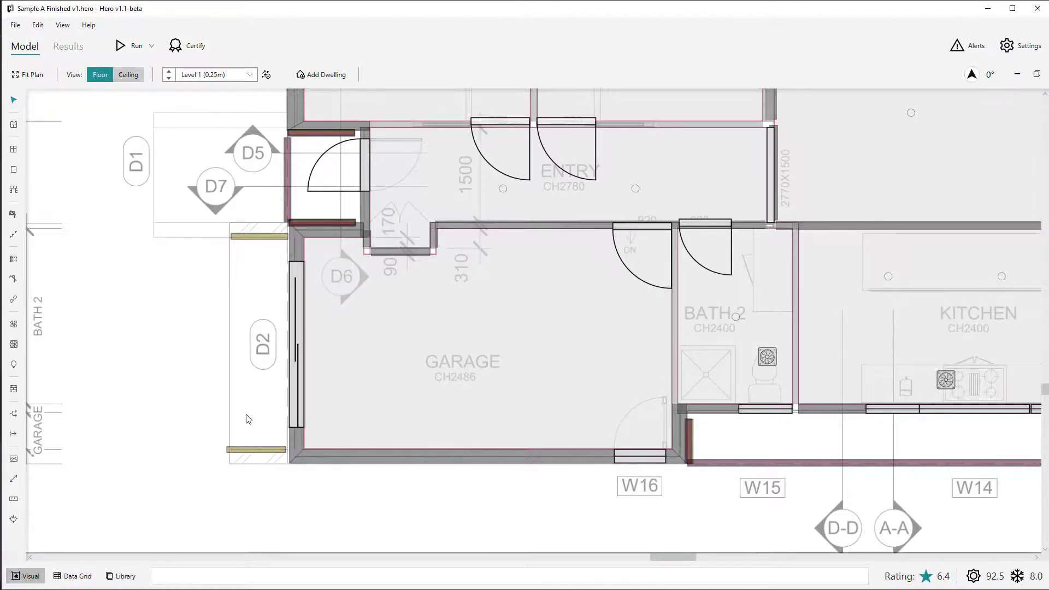
Move the southern screen beside D2 away from the garage, to the south-west of its corner.
scroll(230, 426, down, 2)
scroll(229, 426, down, 3)
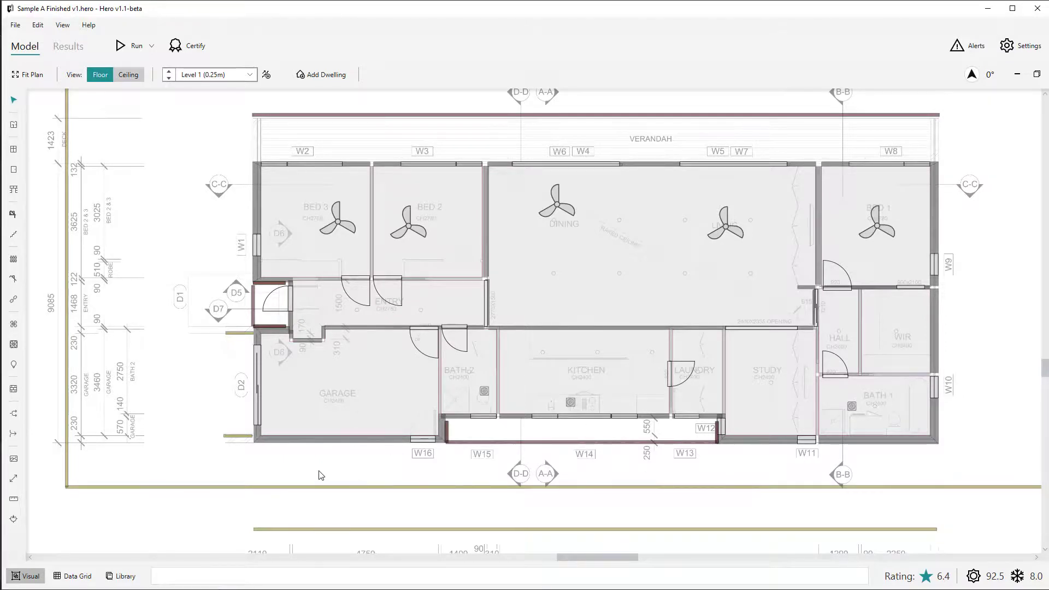
scroll(238, 463, up, 3)
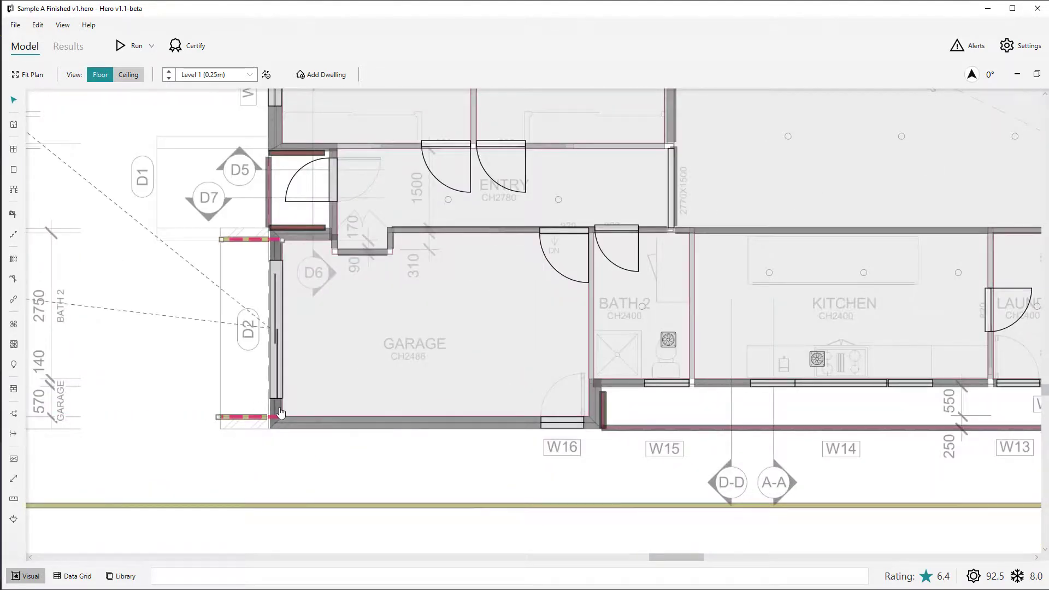
scroll(175, 390, down, 1)
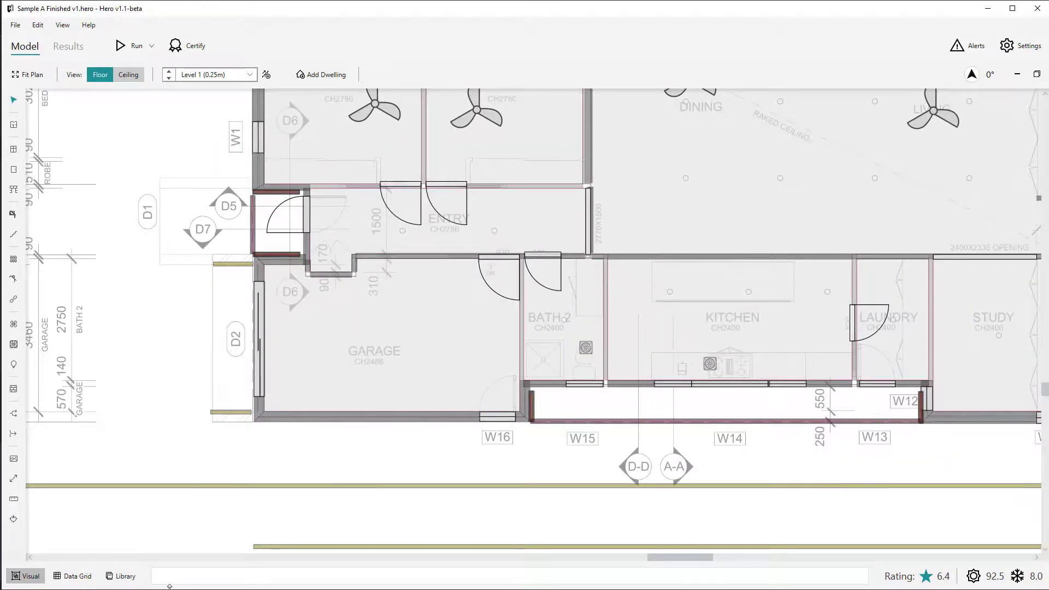
scroll(141, 430, up, 1)
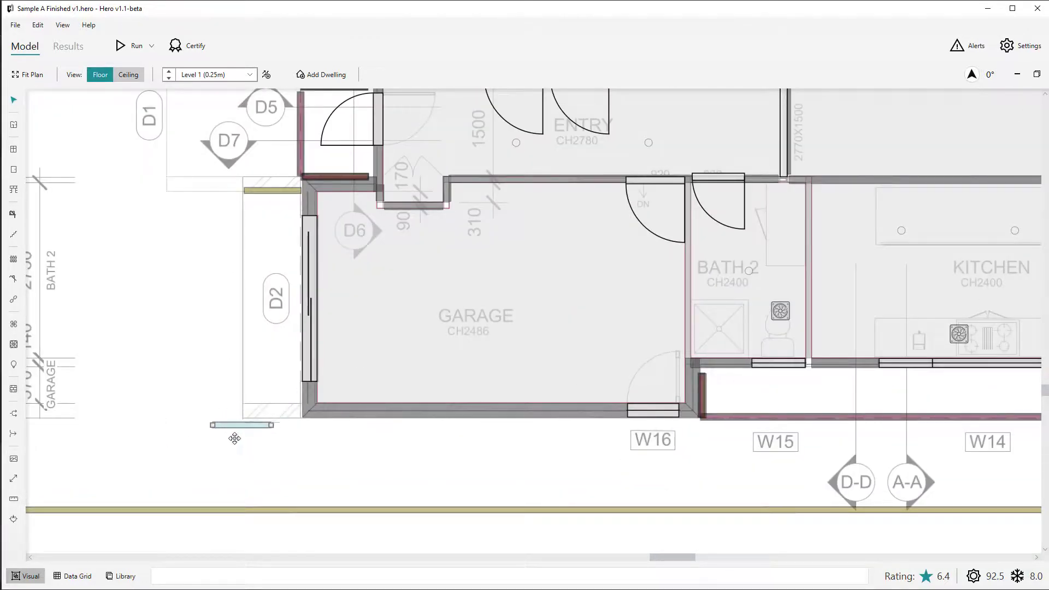
drag(236, 436, 227, 444)
click(242, 388)
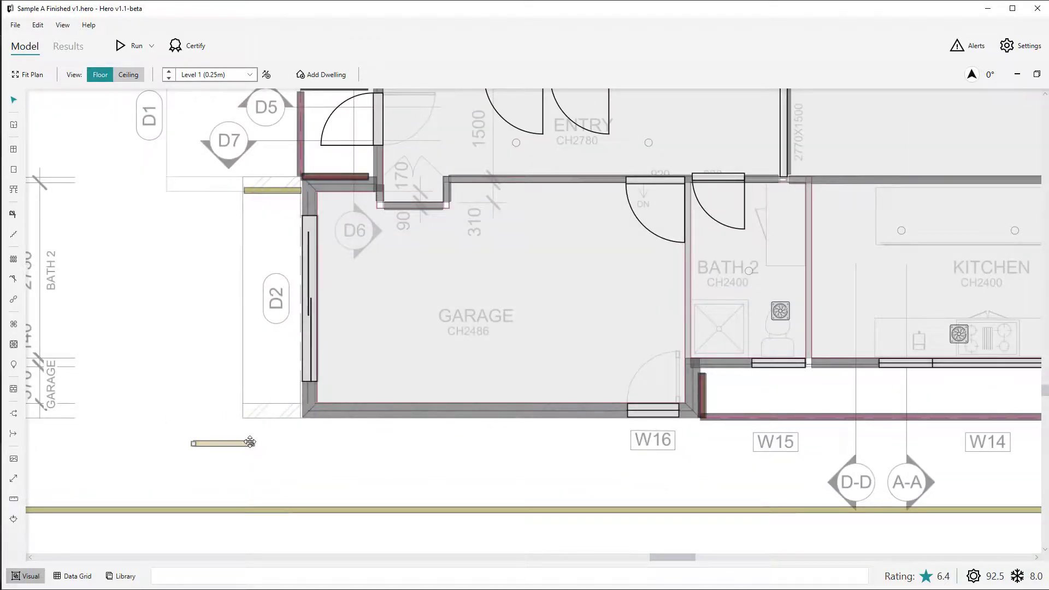
Open the data of the detached screen south-west of the garage and set its total height to 4500.
click(240, 444)
double_click(234, 443)
click(766, 535)
double_click(769, 535)
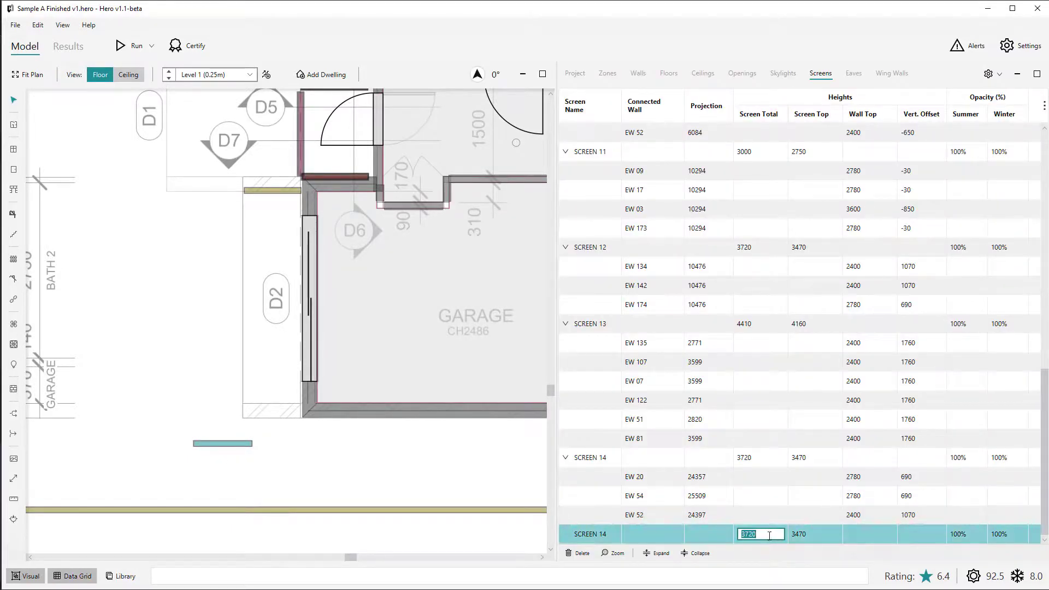
text(4500)
key(Return)
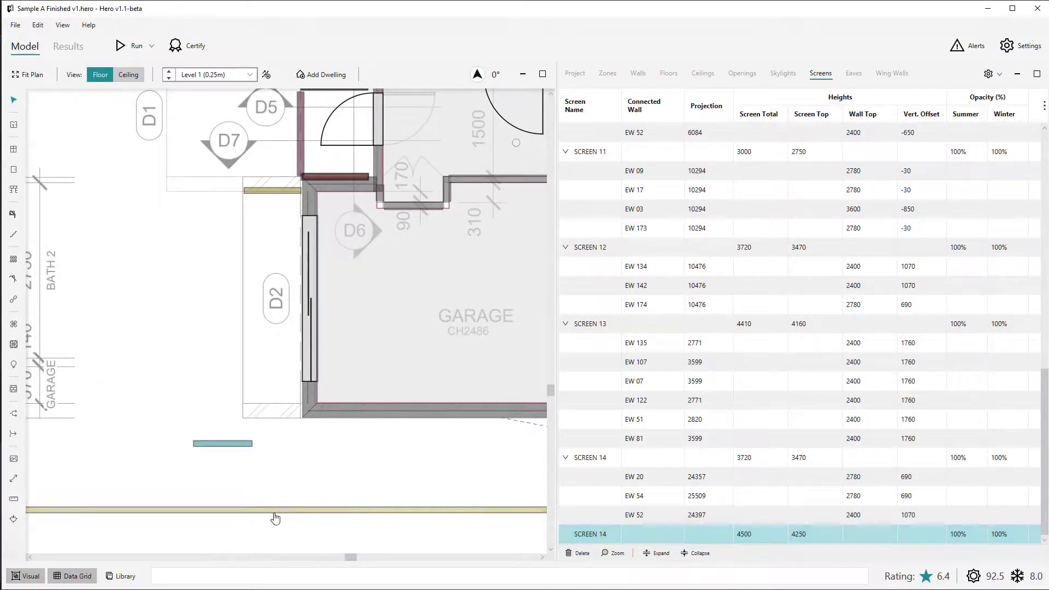
Select the garage's west wall and inspect the wing wall data linked to the detached screen.
click(249, 484)
click(308, 386)
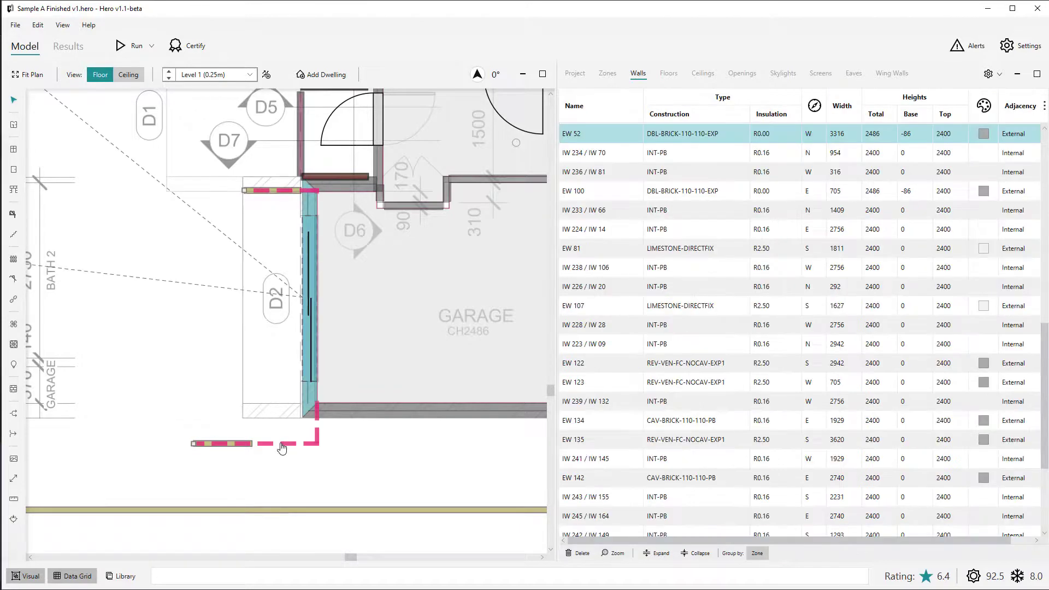
click(282, 447)
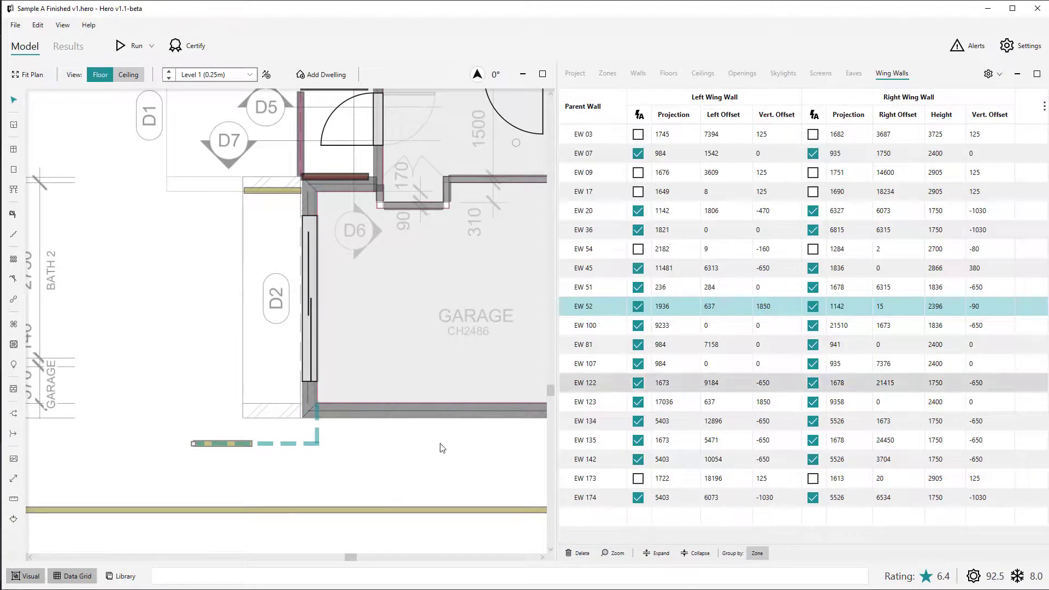
Hide the data grid and move the detached screen back beside D2 at the garage's south-west corner.
click(387, 460)
key(F3)
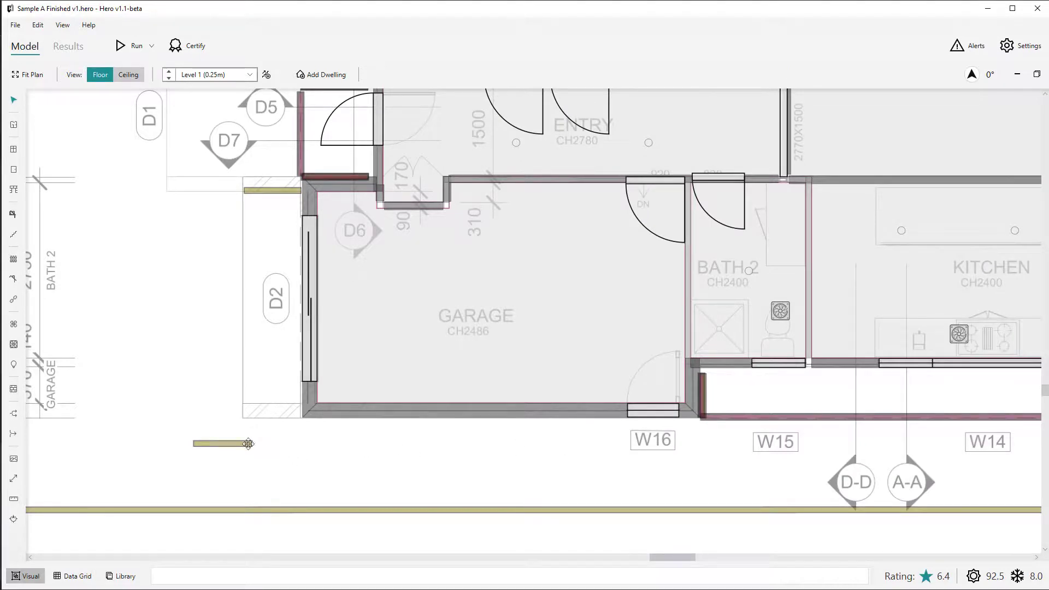
click(228, 441)
drag(227, 443, 276, 407)
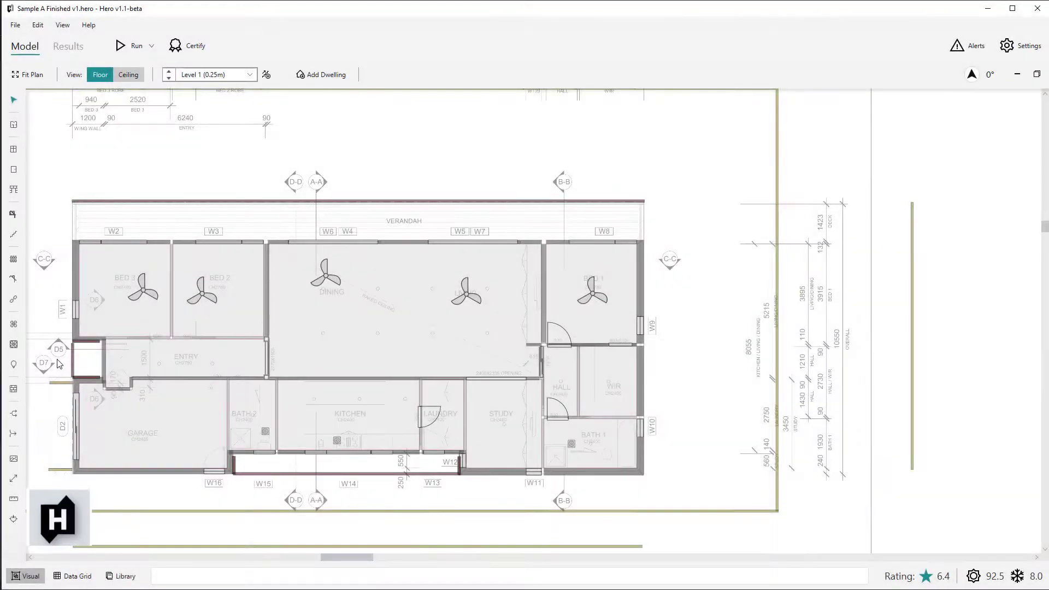
Draw the front door in the Entry's west wall, over the door shown on the plan.
scroll(59, 361, up, 5)
key(d)
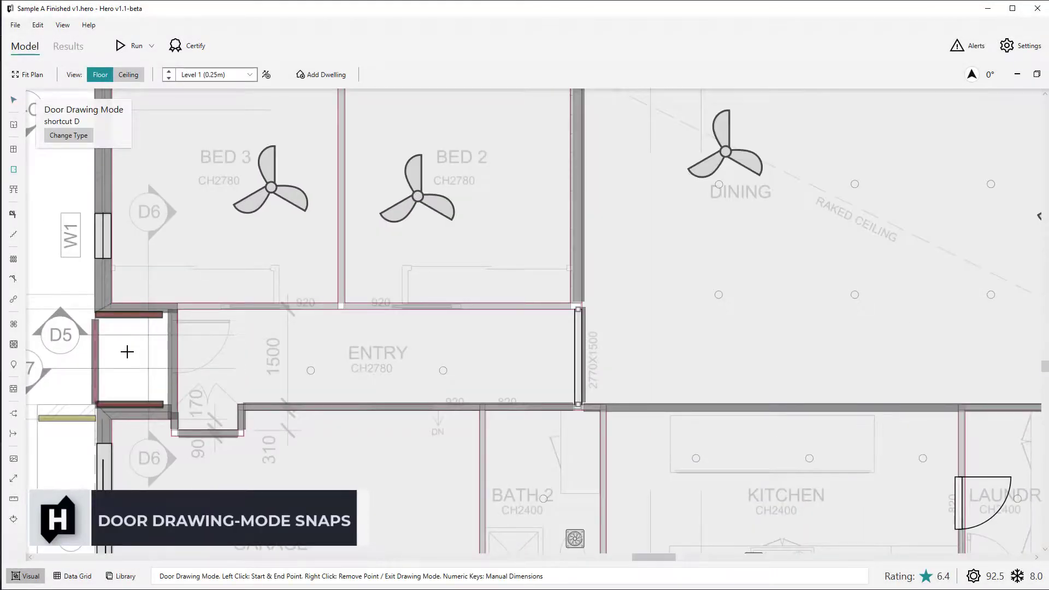
scroll(129, 349, up, 3)
click(205, 298)
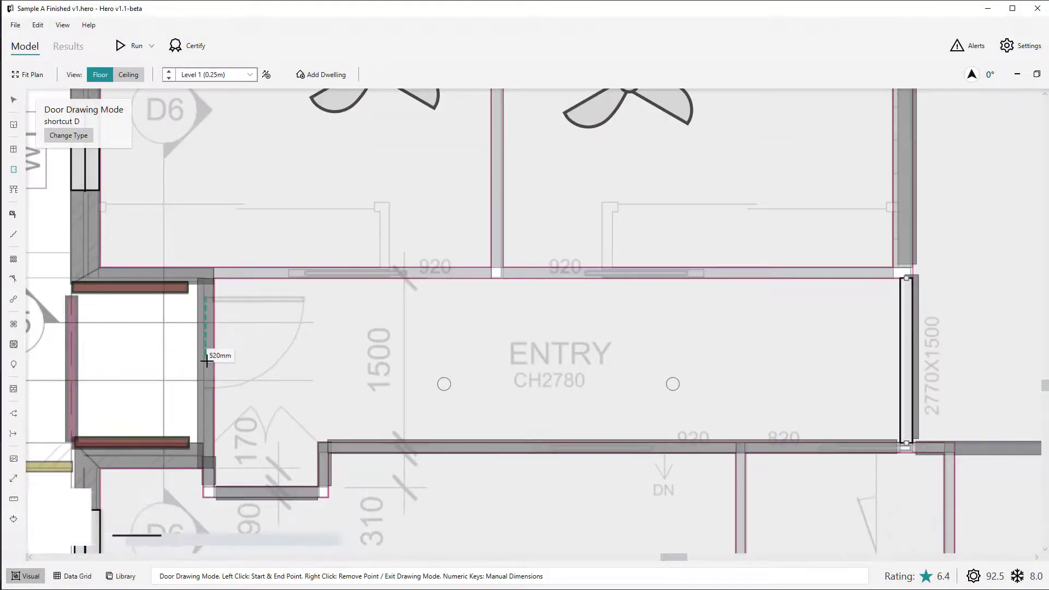
click(210, 391)
Draw doors in the Entry's north wall to Bed 3 and Bed 2, each snapped to their shared partition.
click(389, 272)
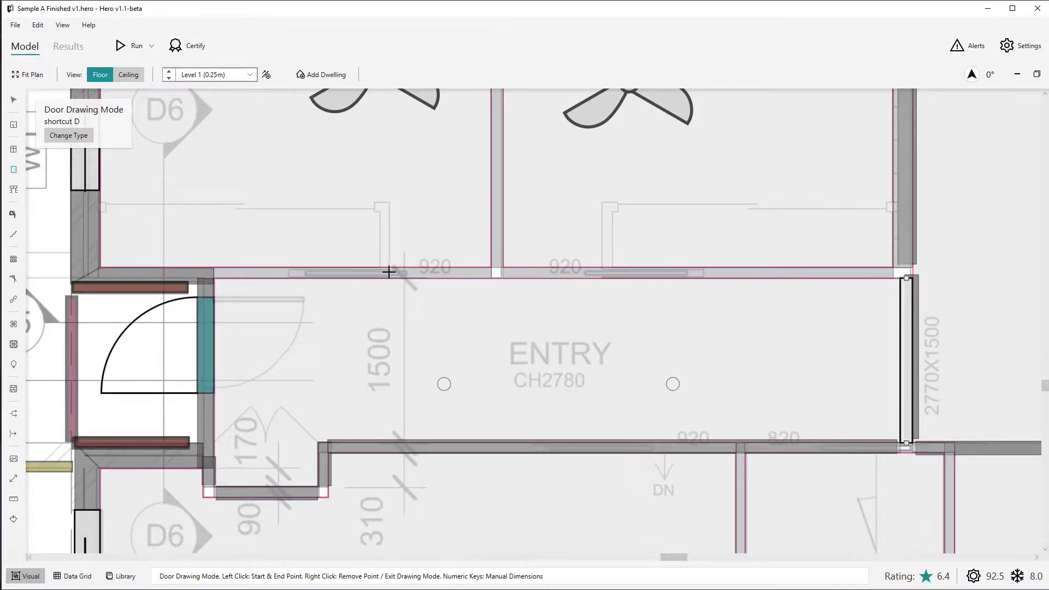
click(491, 272)
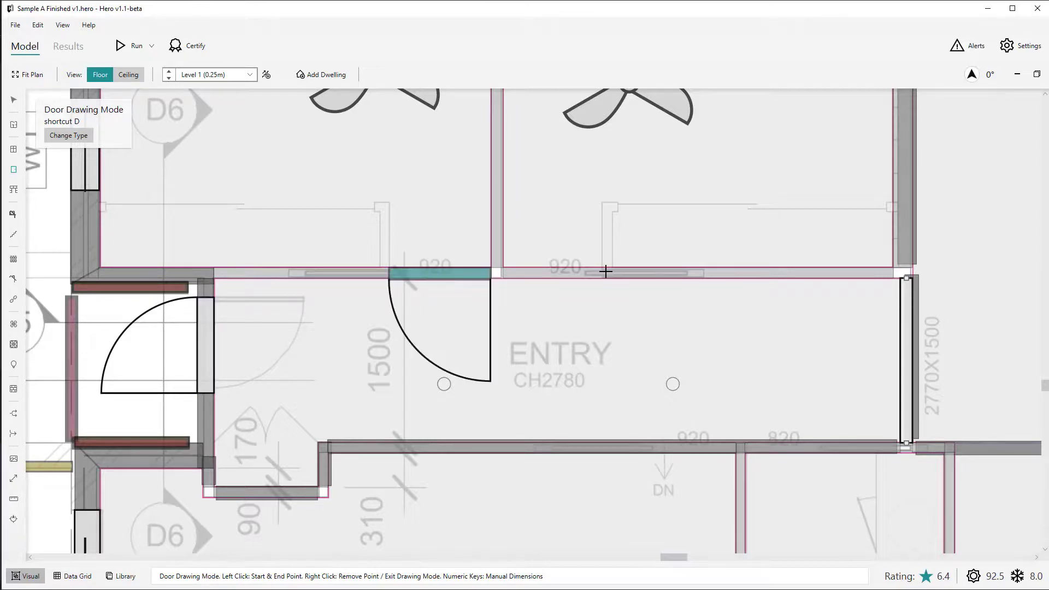
click(605, 272)
click(503, 273)
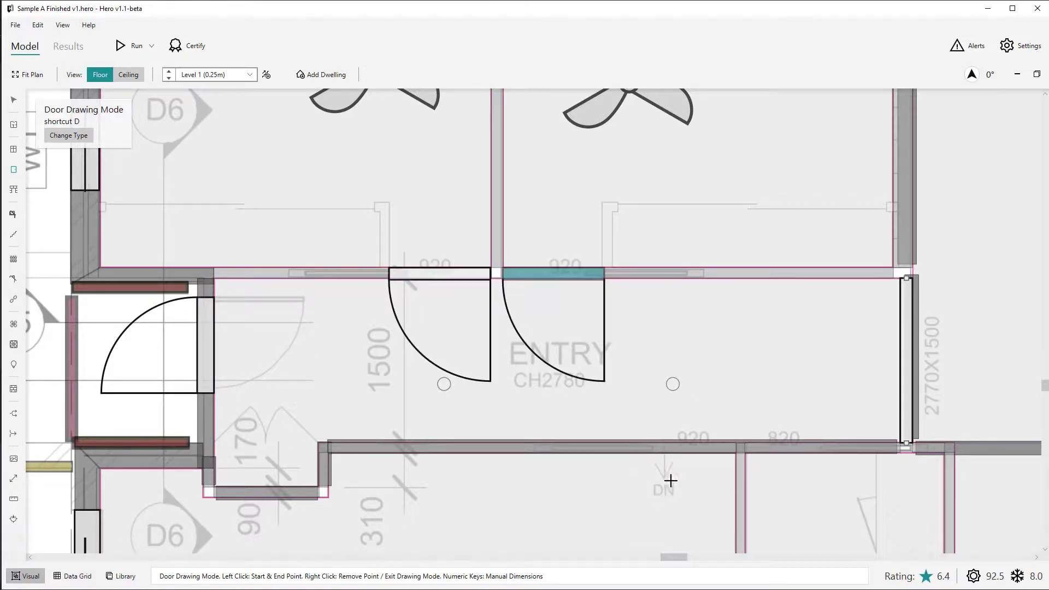
Draw doors in the Entry's south wall to the Garage and Bath 2, snapped to their shared partition, and finish door drawing.
click(733, 446)
click(632, 448)
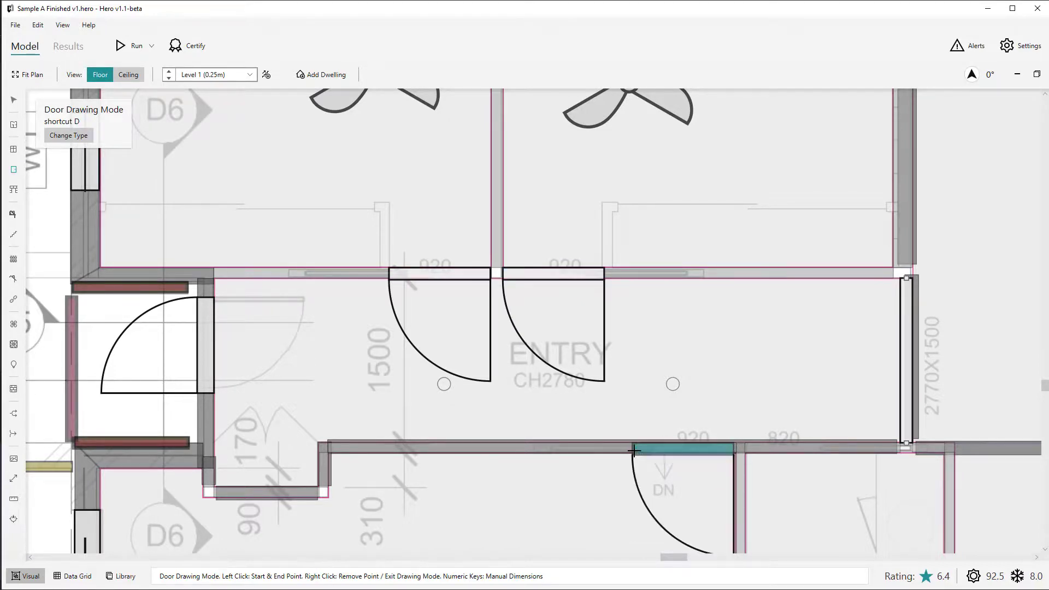
click(836, 446)
scroll(820, 447, up, 6)
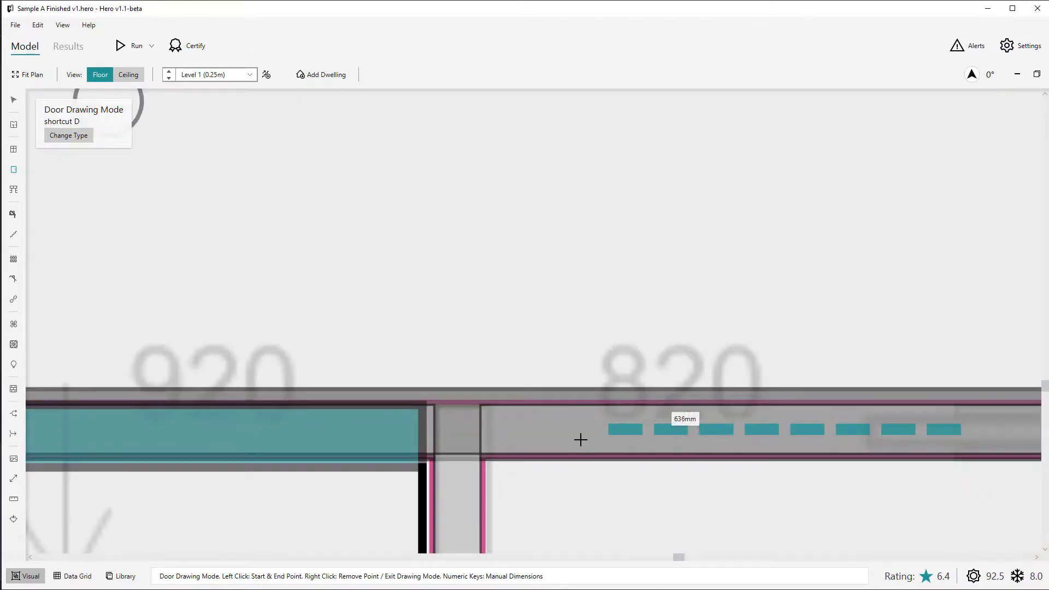
scroll(574, 441, down, 3)
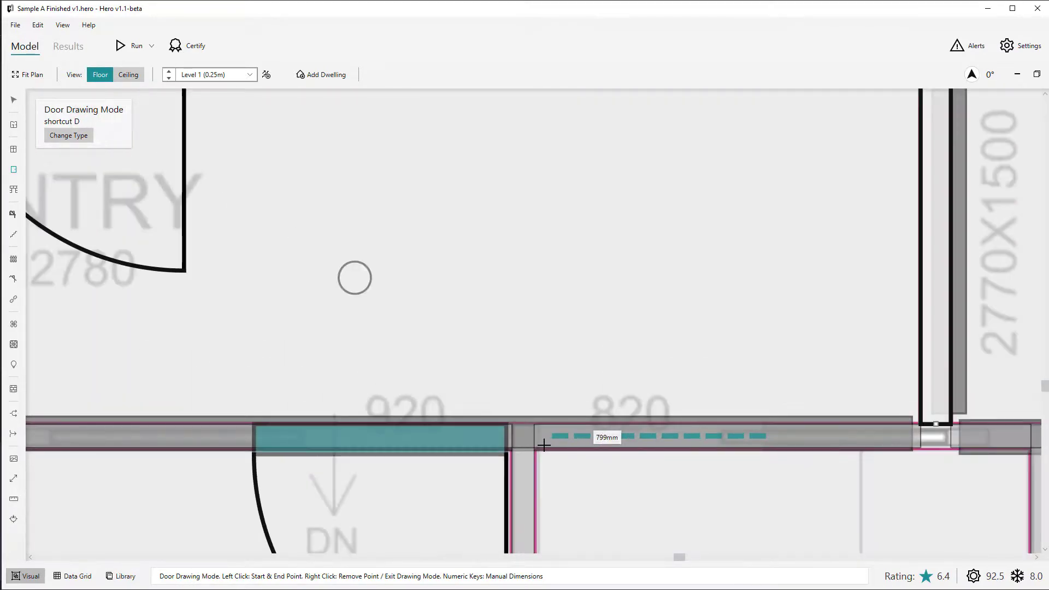
click(540, 443)
scroll(520, 394, down, 3)
key(Escape)
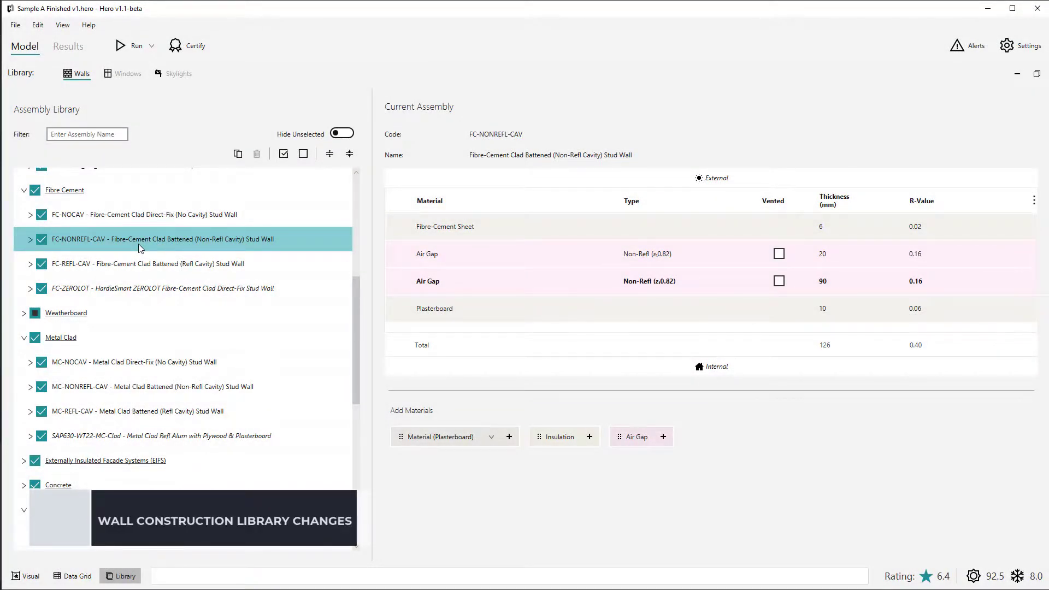
In the wall assembly library, examine the FC-NONREFL-CAV variants and list those of AAC-75-NONREFL-CAV.
click(30, 240)
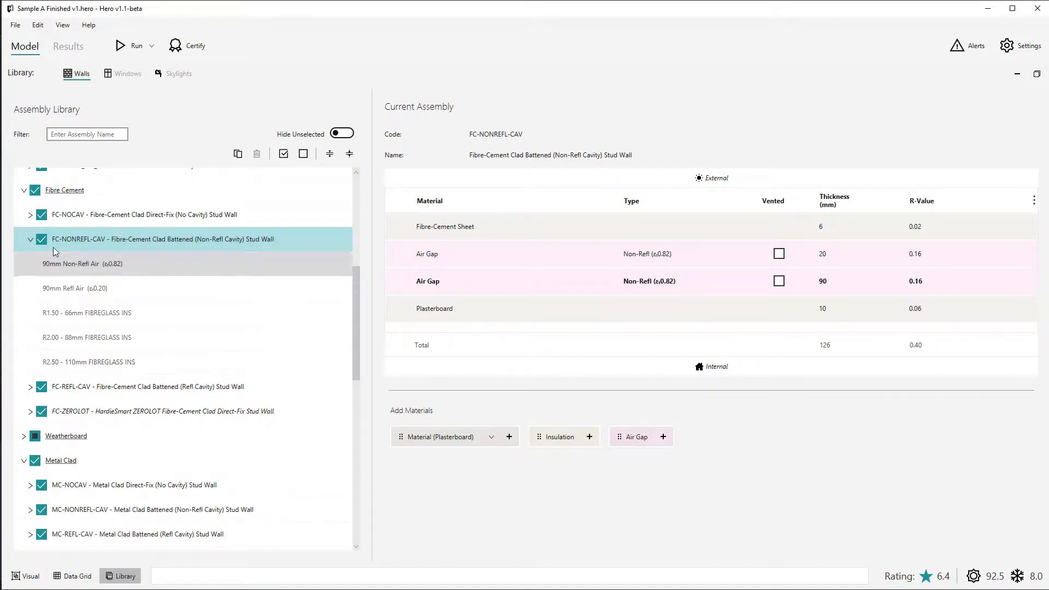
click(31, 240)
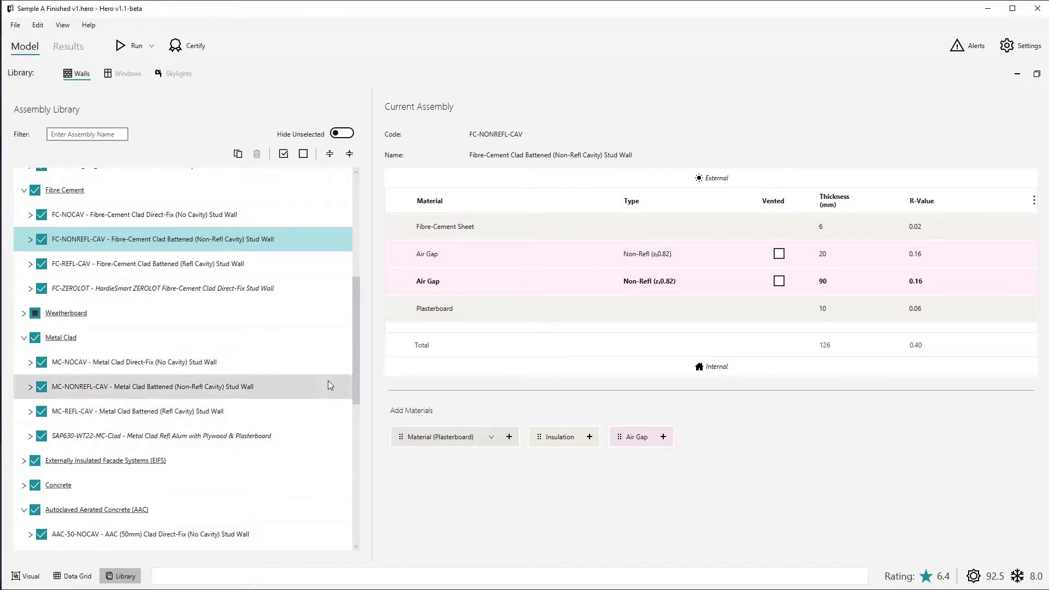
drag(356, 361, 348, 455)
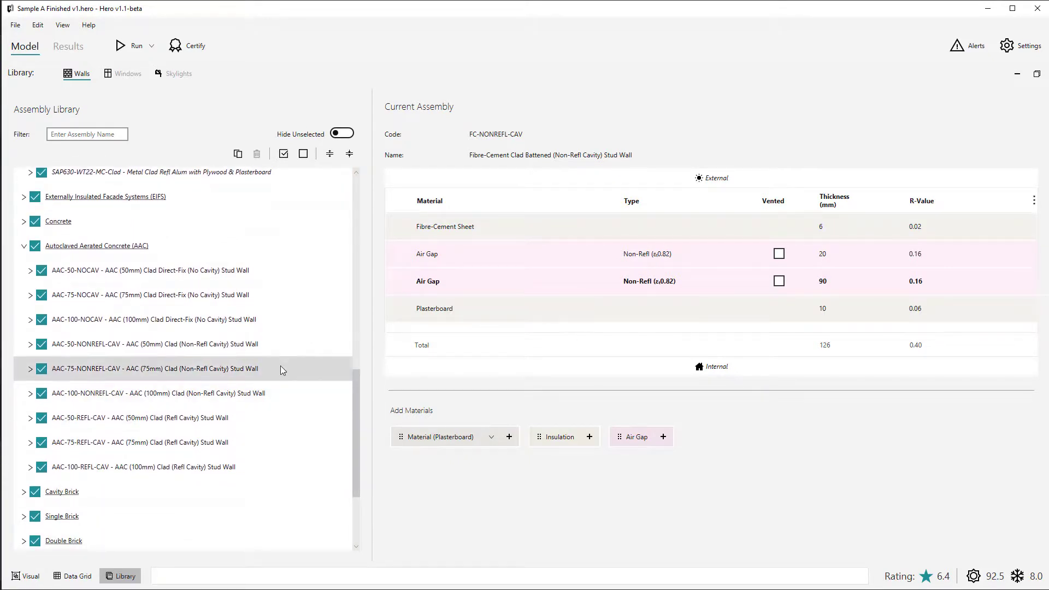
click(86, 376)
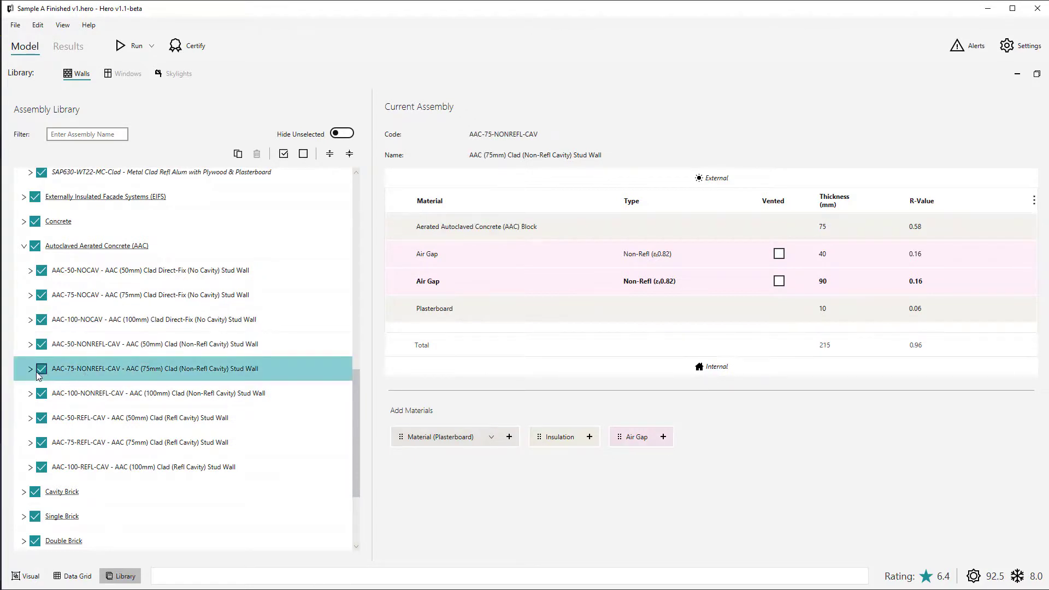
click(30, 369)
drag(356, 369, 356, 392)
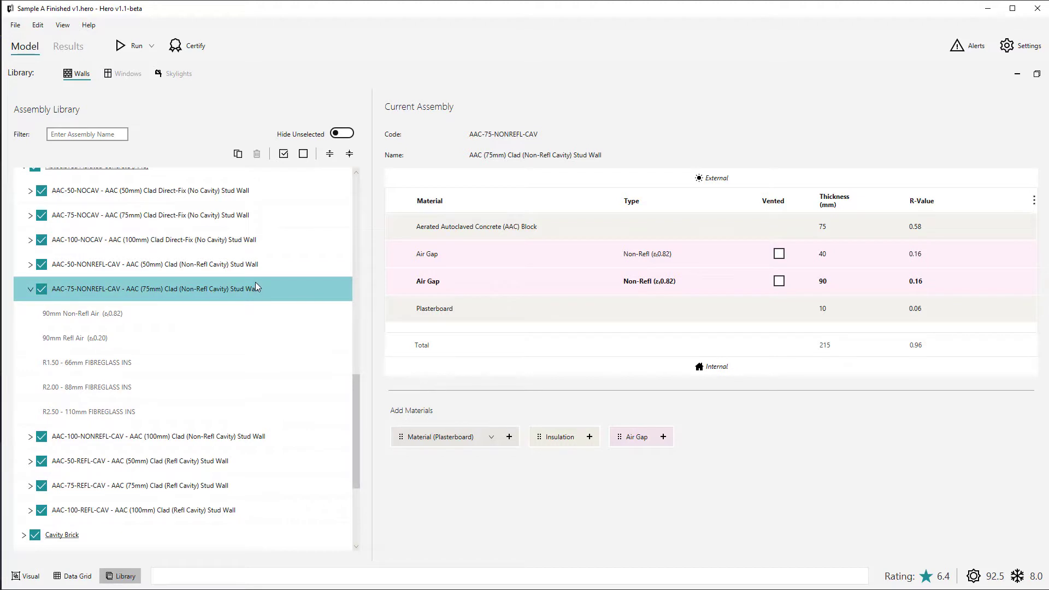
Compare the layers of AAC-75-NONREFL-CAV's 90mm Non-Refl Air and R2.00 - 88mm FIBREGLASS INS variants.
click(253, 319)
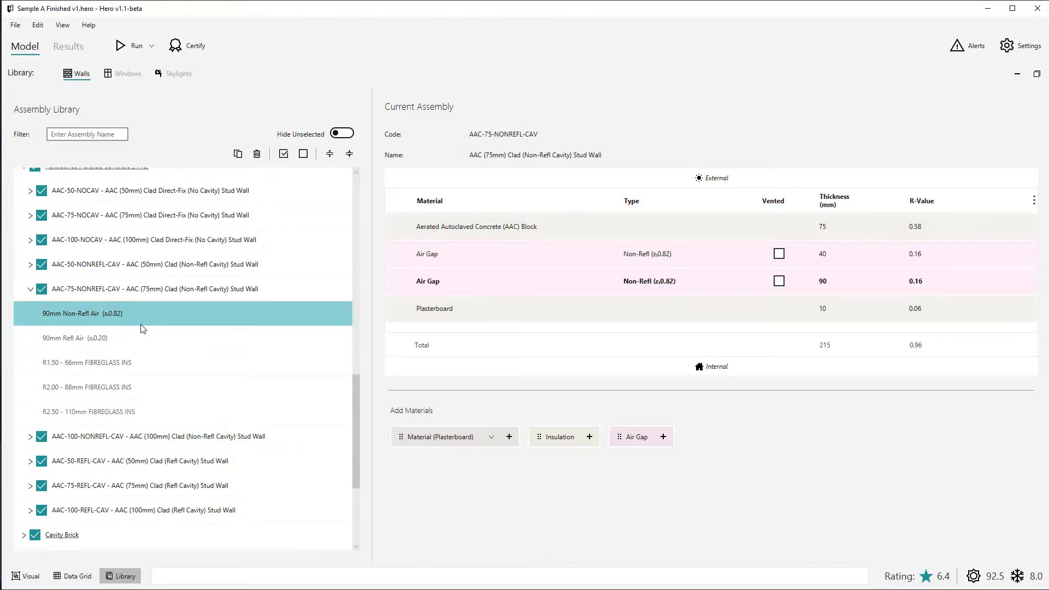
click(145, 391)
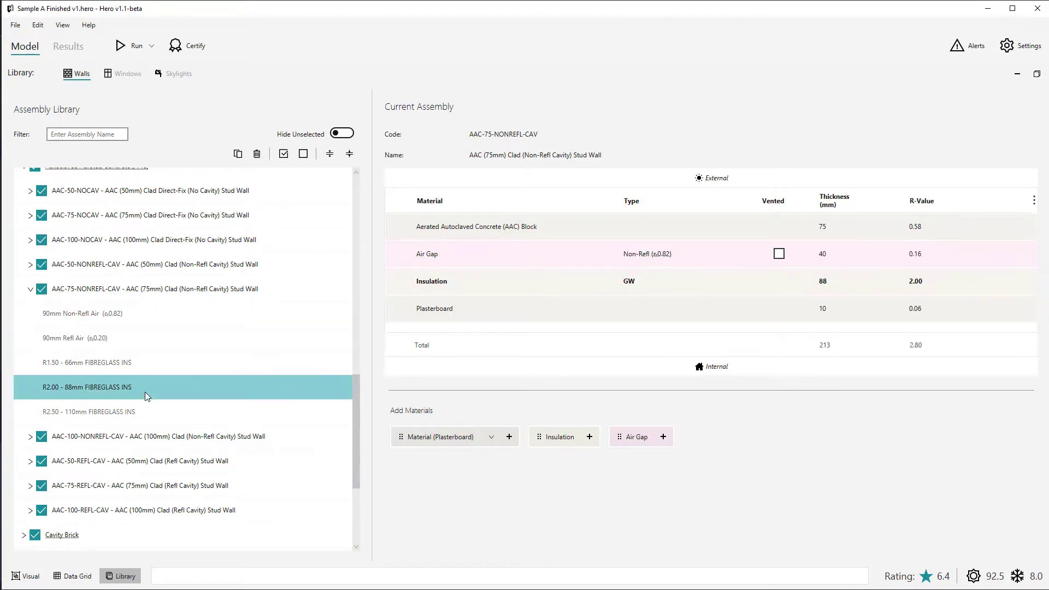
click(149, 313)
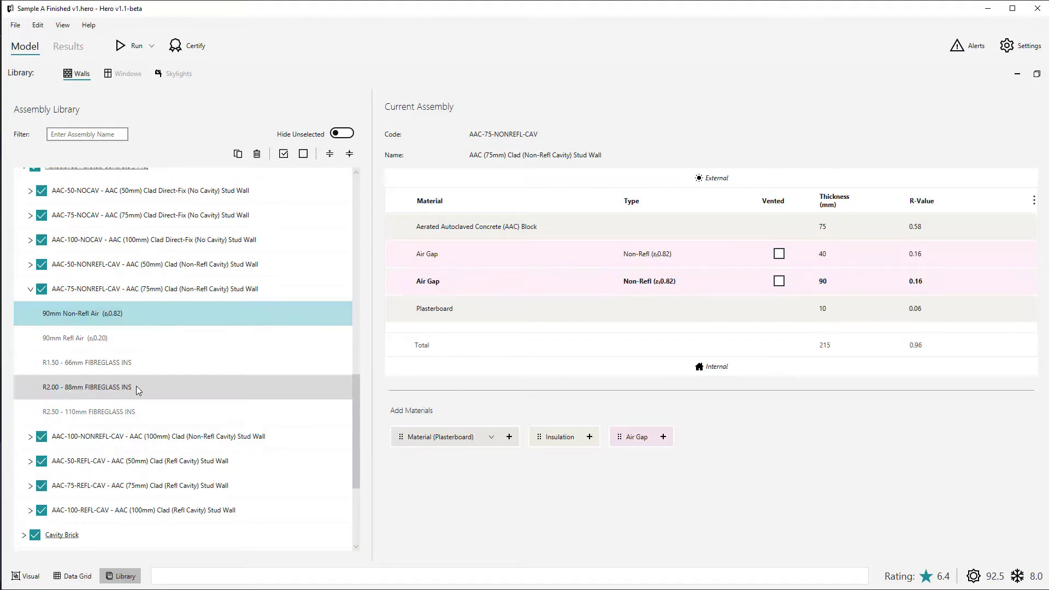